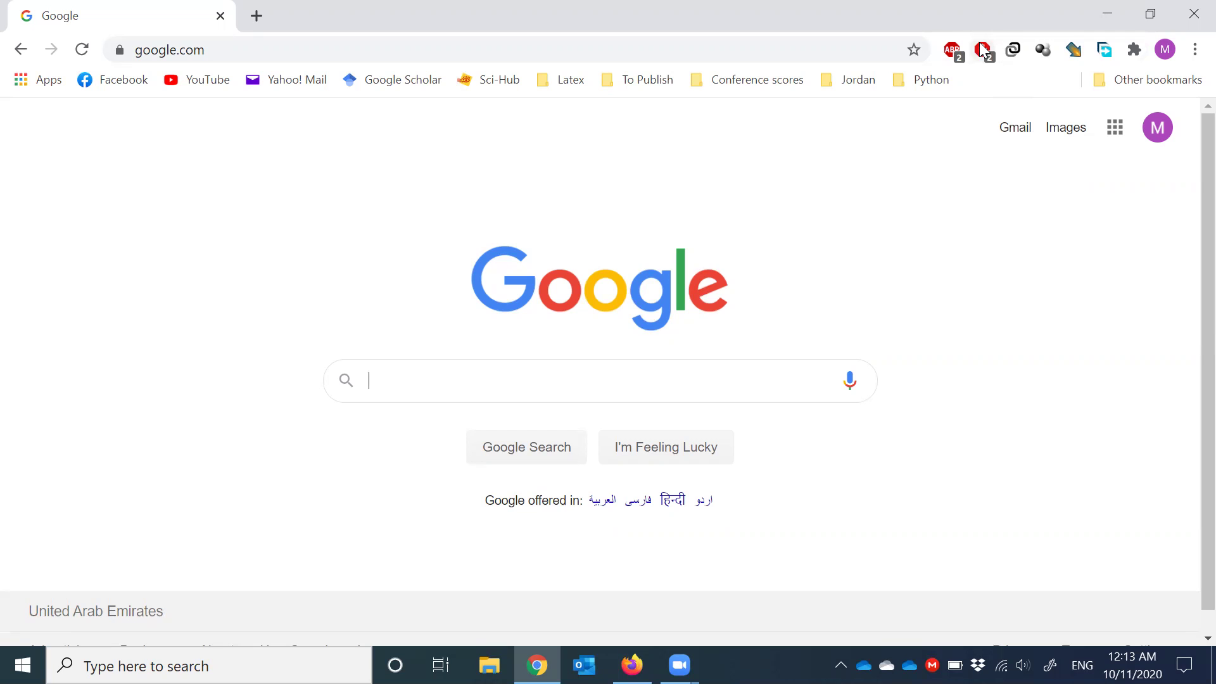
- Load the multisim.com website in Chrome
left_click(278, 51)
type("multi")
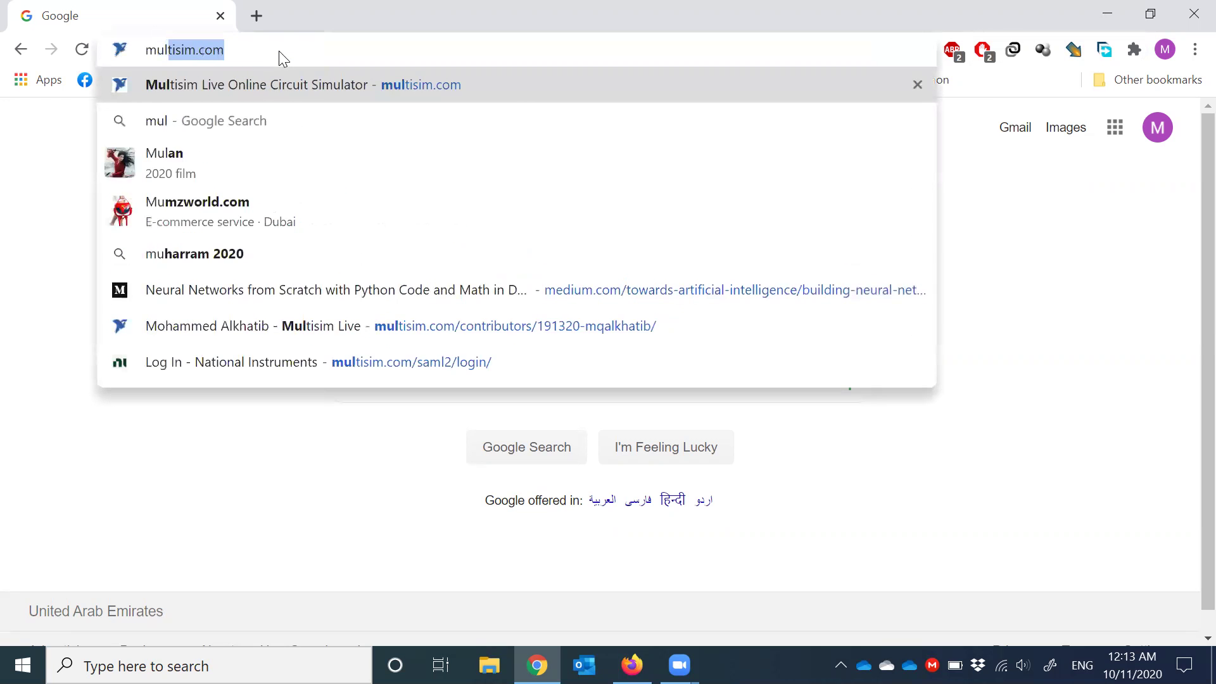
type("sim")
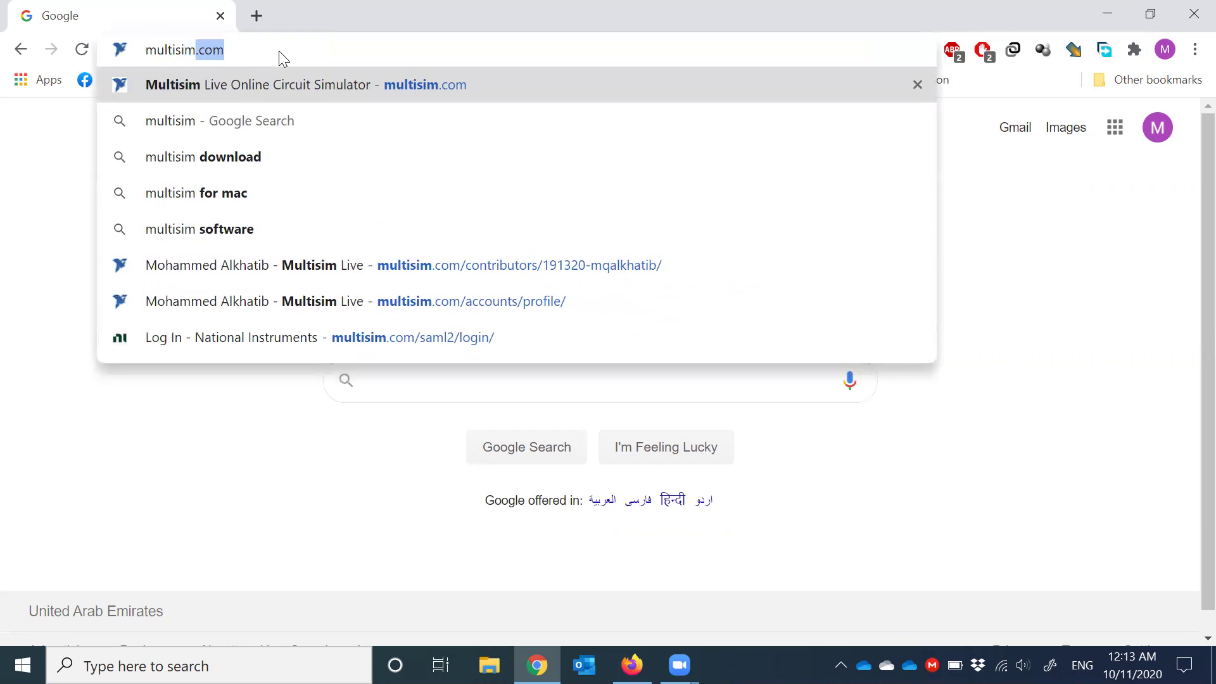
type(".com")
key("Return")
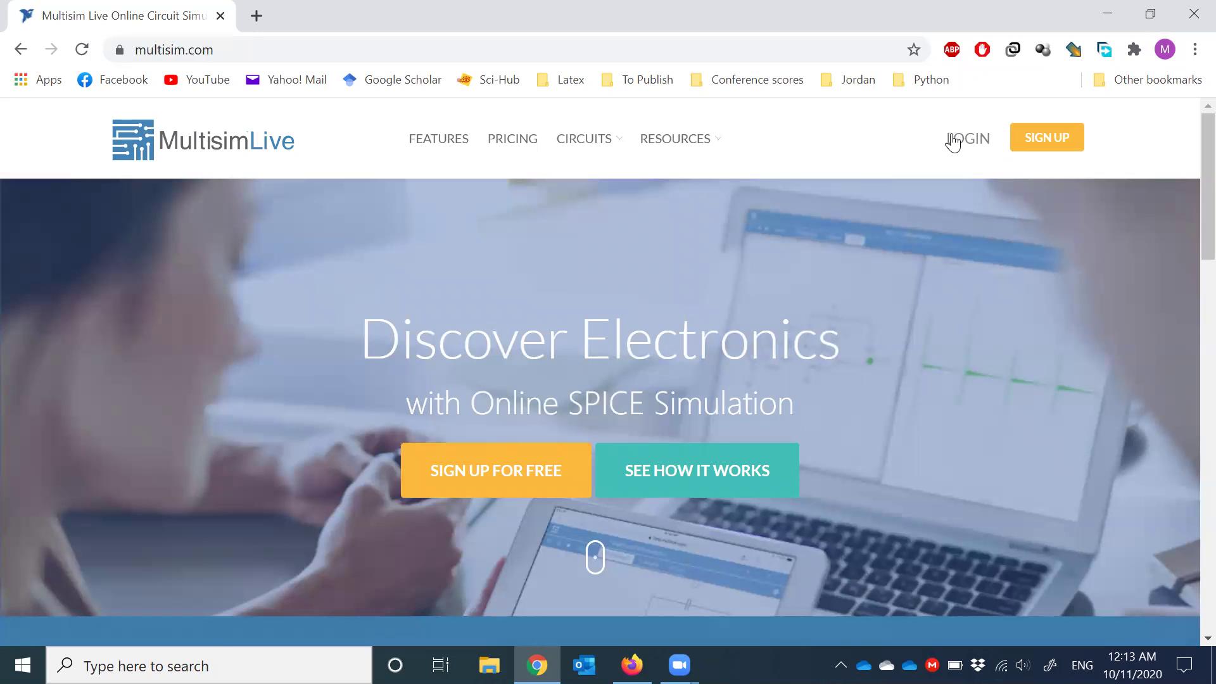
- Open the NI account sign-up form and enter an alias
left_click(1044, 141)
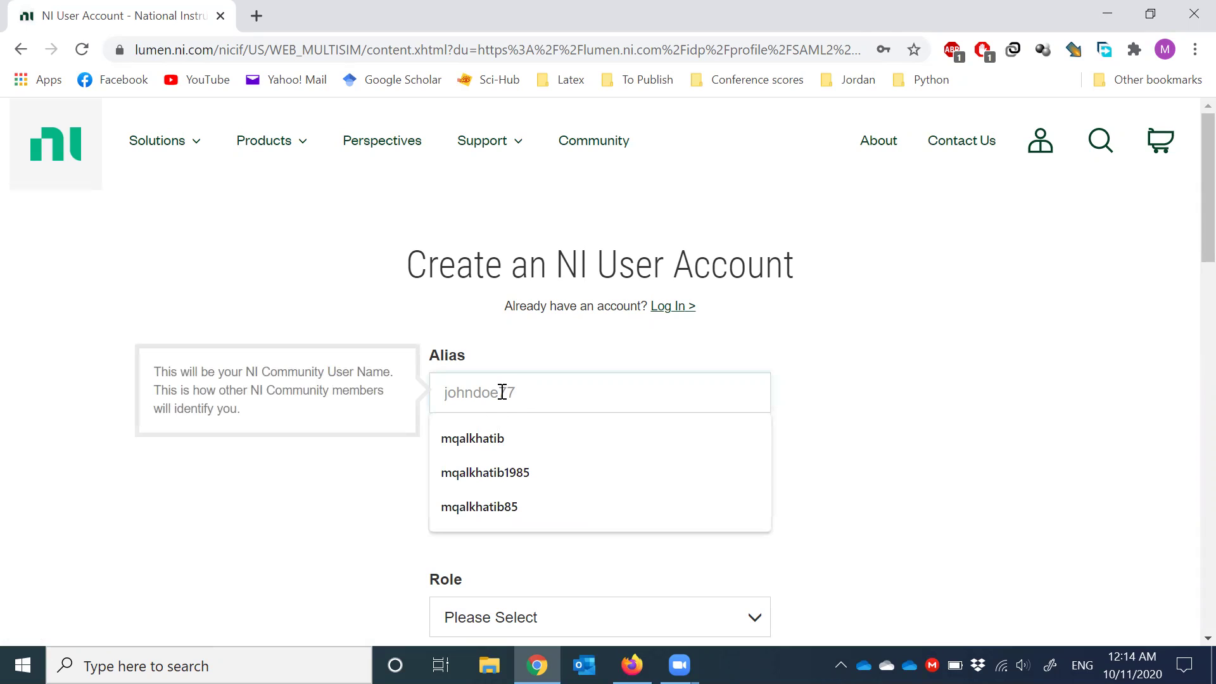
type("temp")
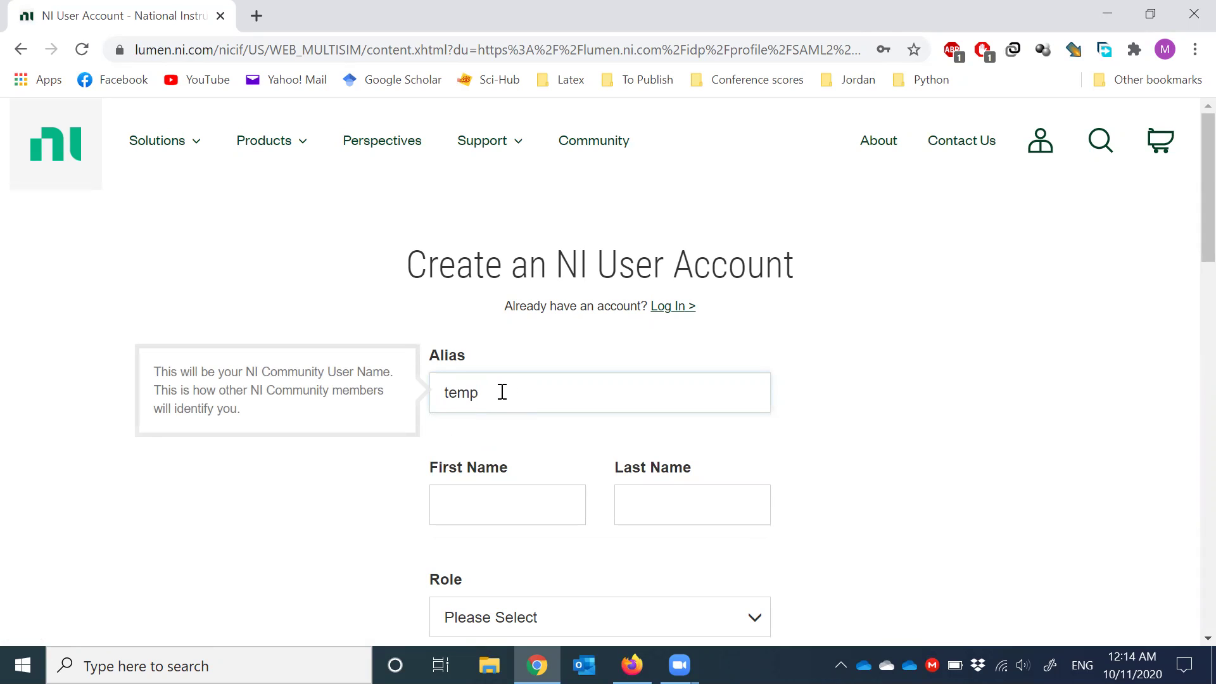
type("user")
left_click_drag(518, 393, 437, 392)
left_click(514, 389)
left_click_drag(513, 389, 426, 399)
- Fill in the user's first and last names, correcting a typo
left_click(488, 497)
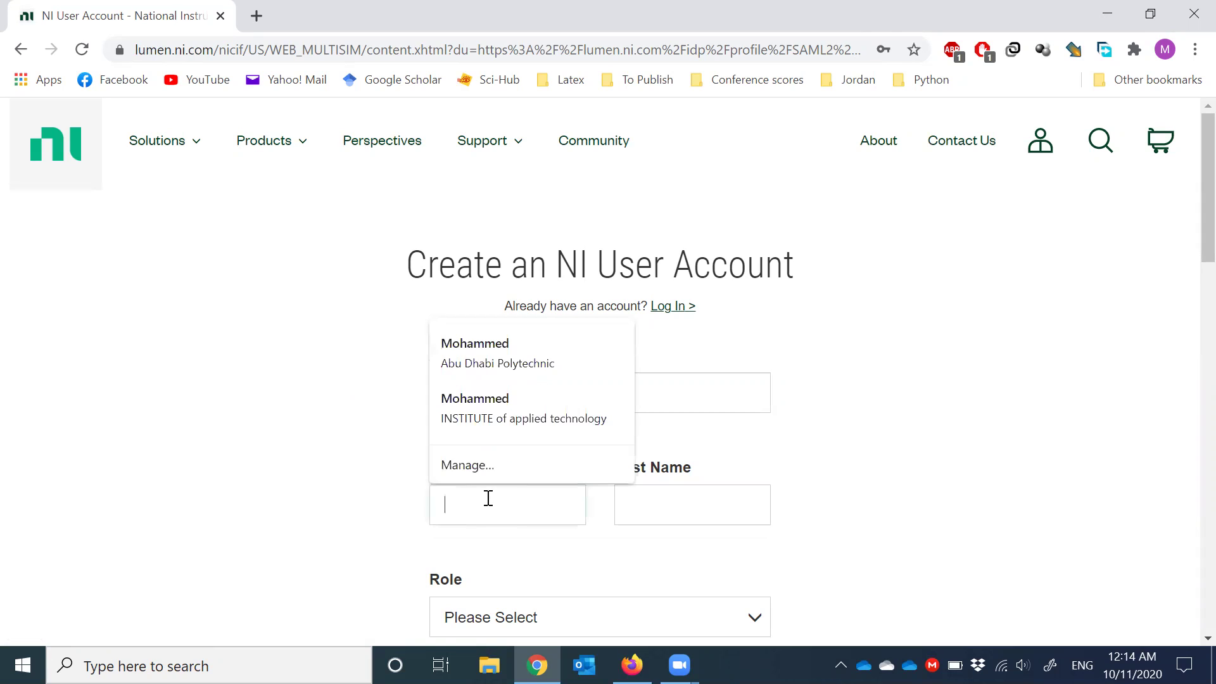
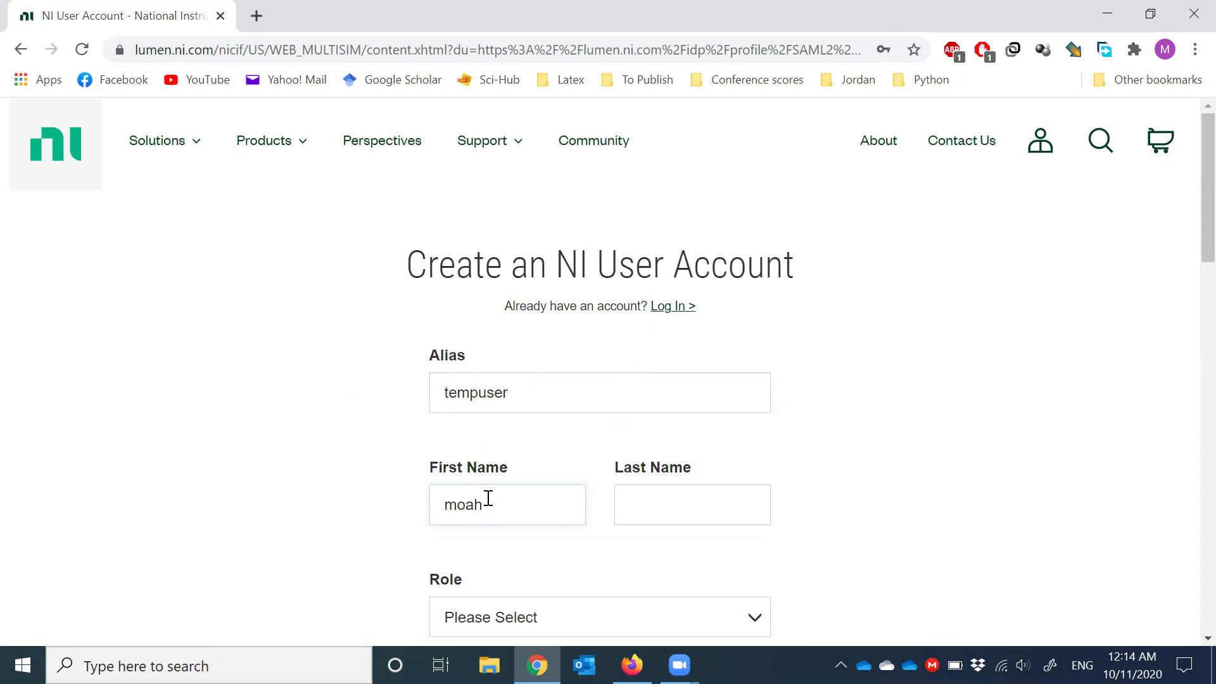
key("Tab")
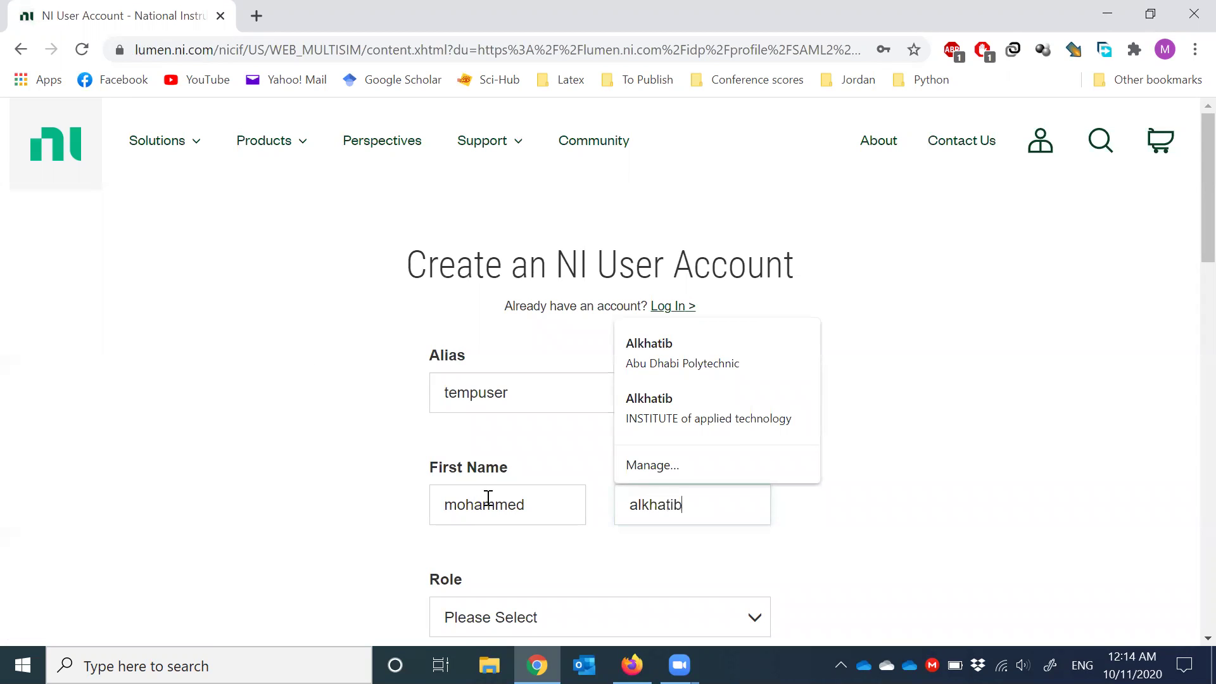
scroll(329, 537, "down", 3)
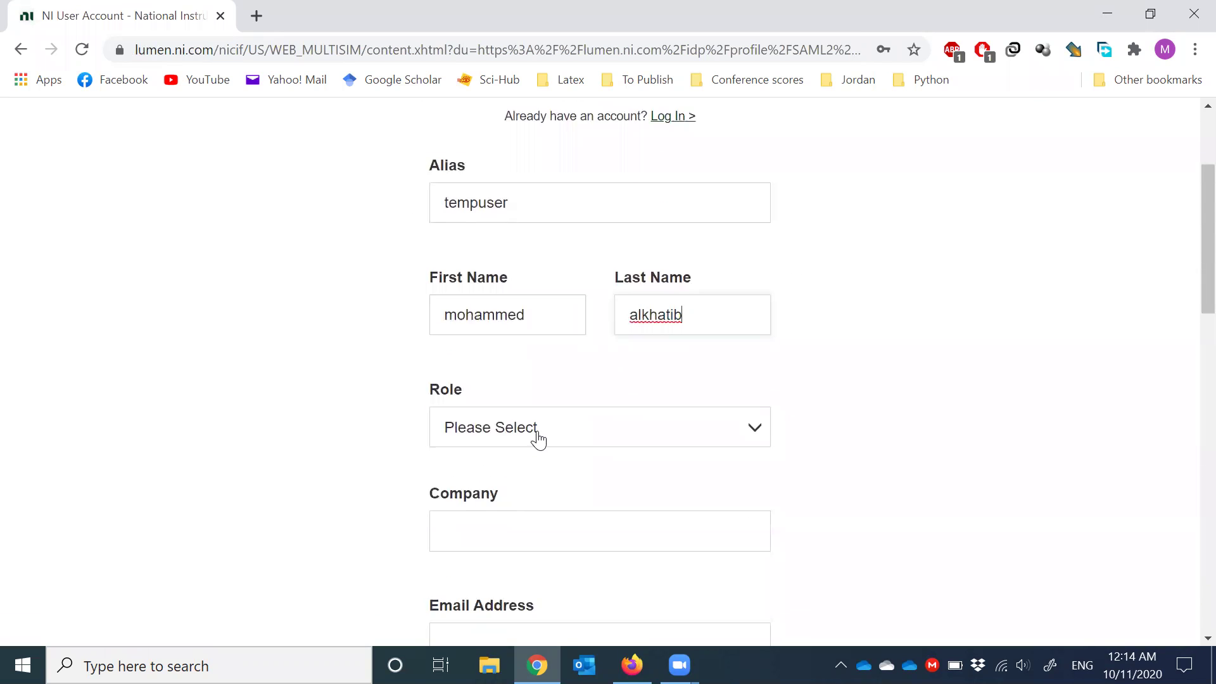
- Set the role to Student and the school to 'abu dhabi polytechnic'
left_click(538, 434)
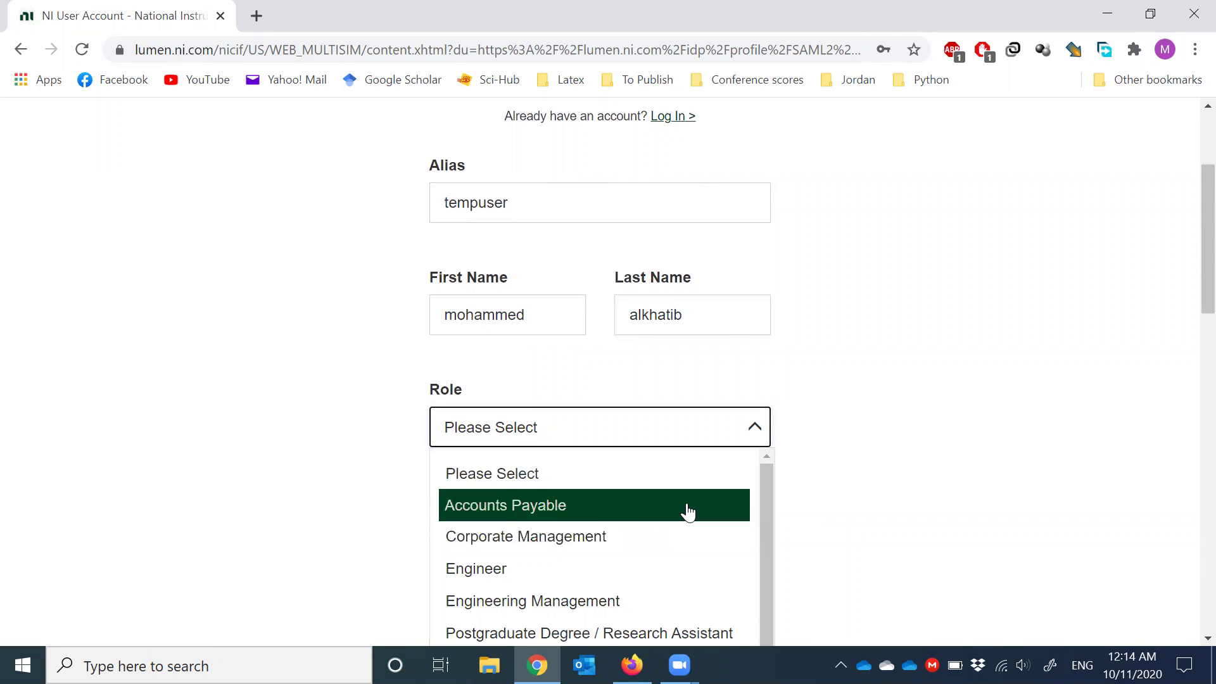
scroll(696, 511, "down", 1)
scroll(826, 507, "down", 3)
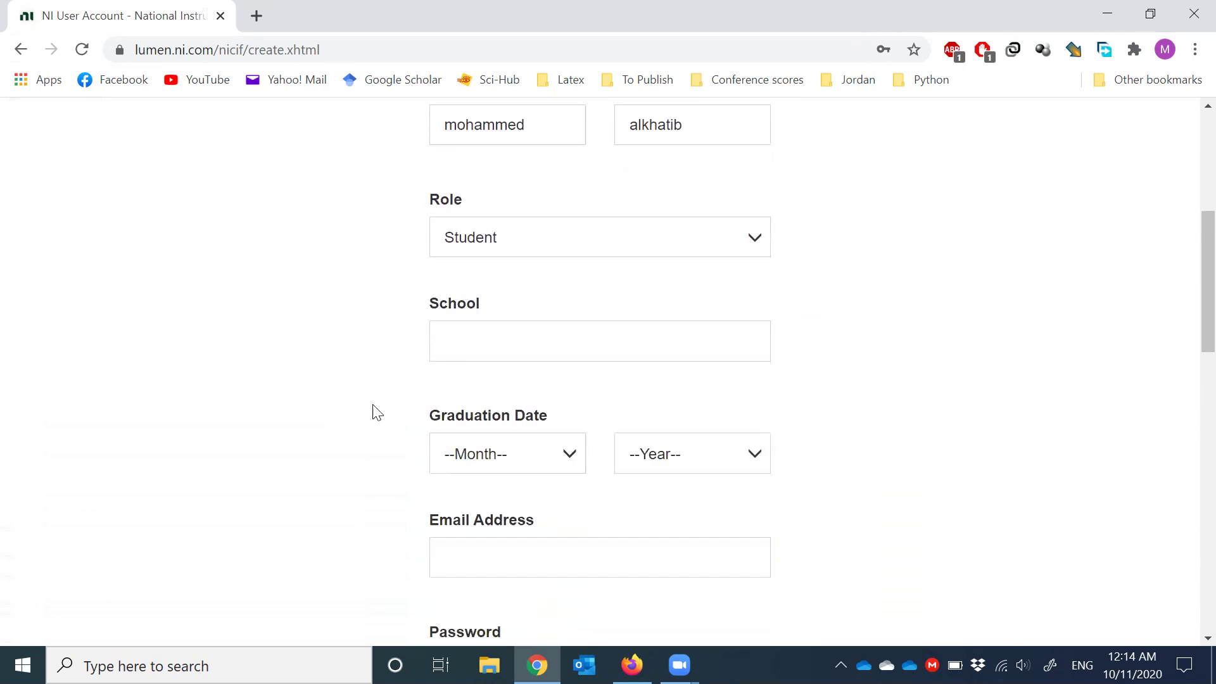
left_click(481, 338)
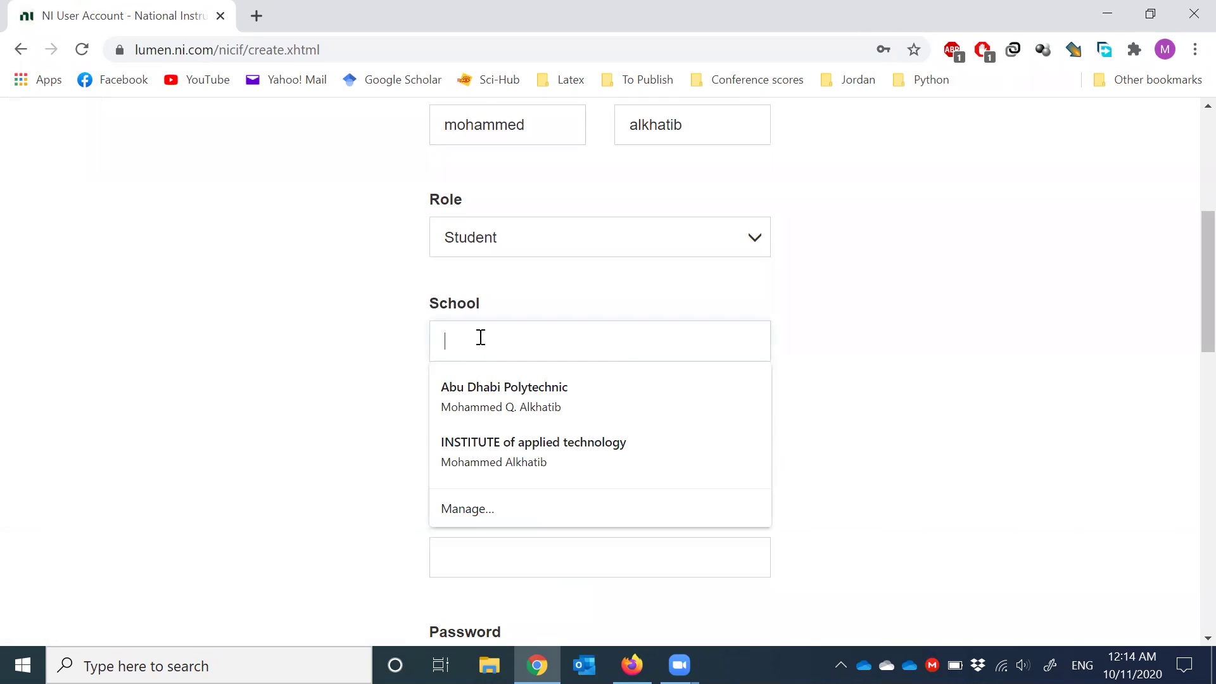
type("abu dhab")
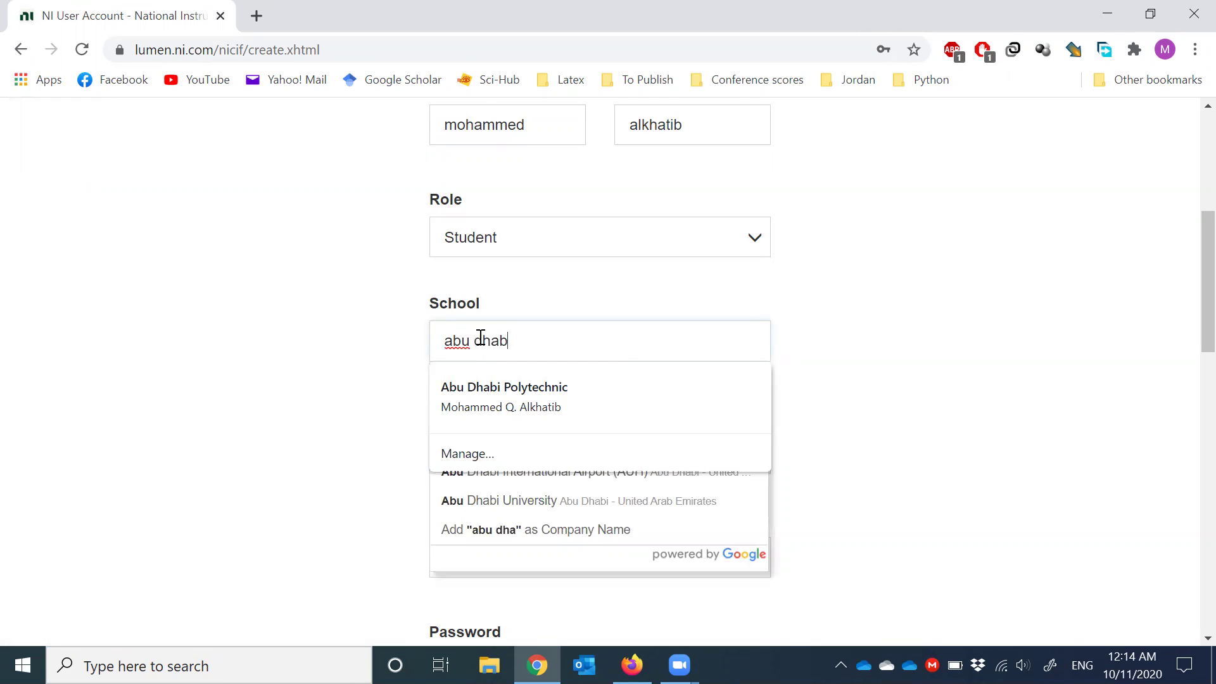
type("i polyt")
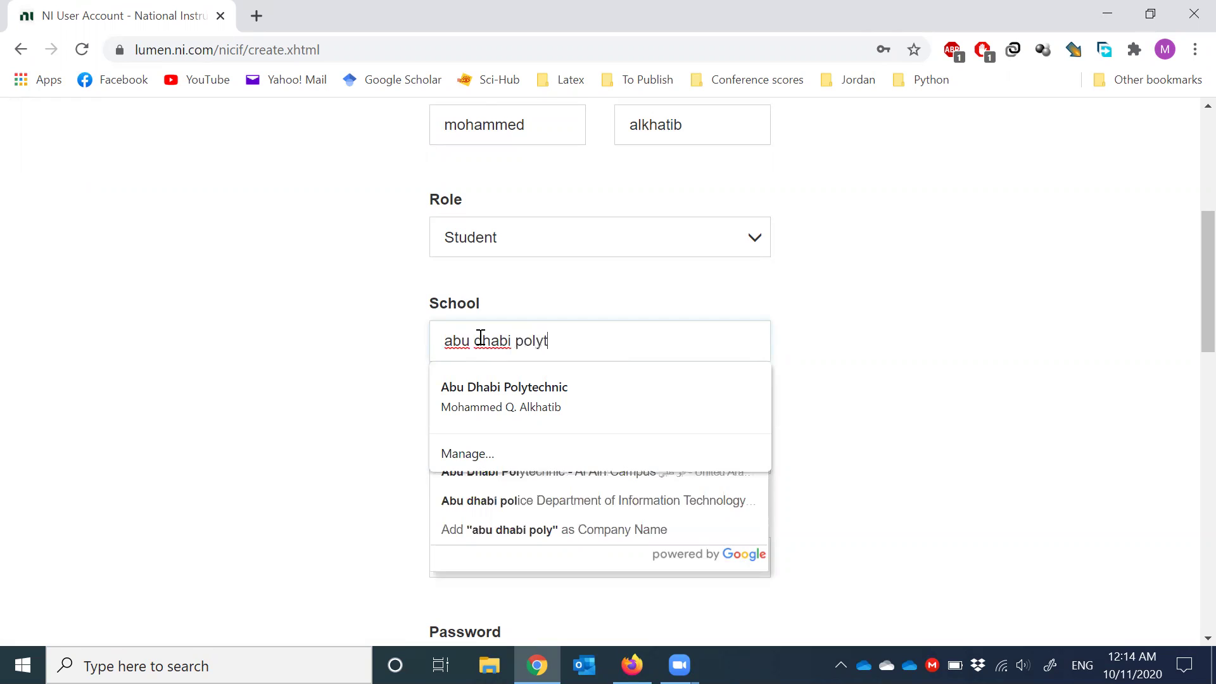
type("echnic")
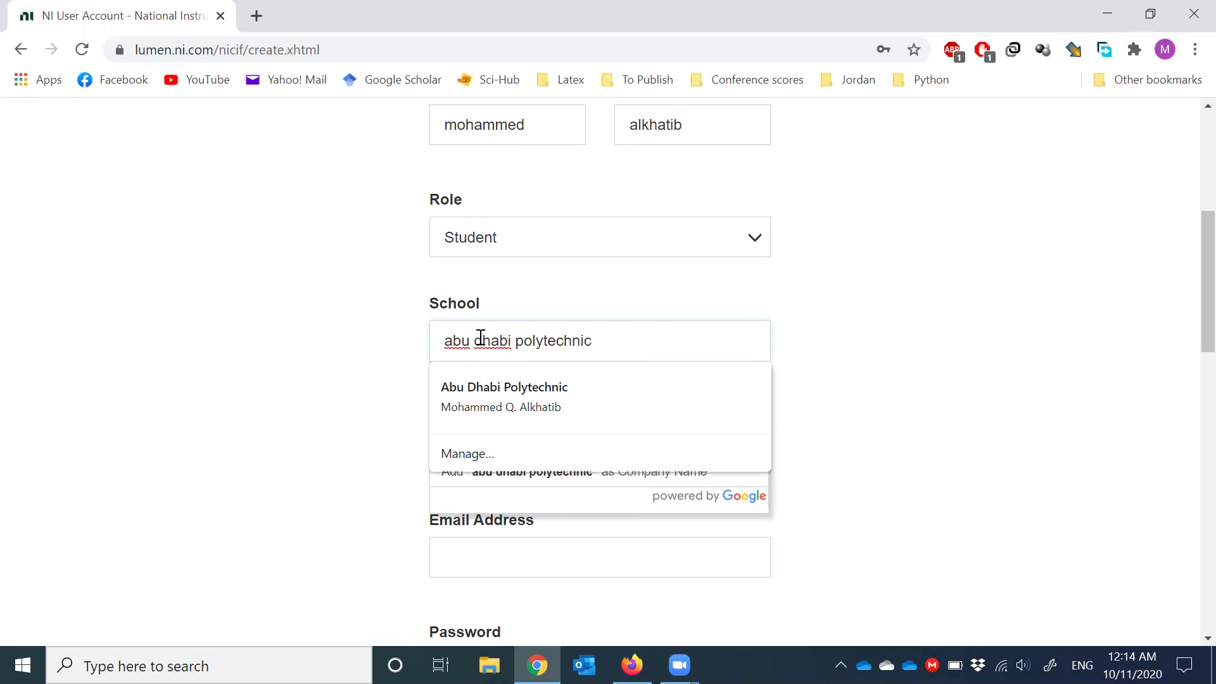
left_click(823, 456)
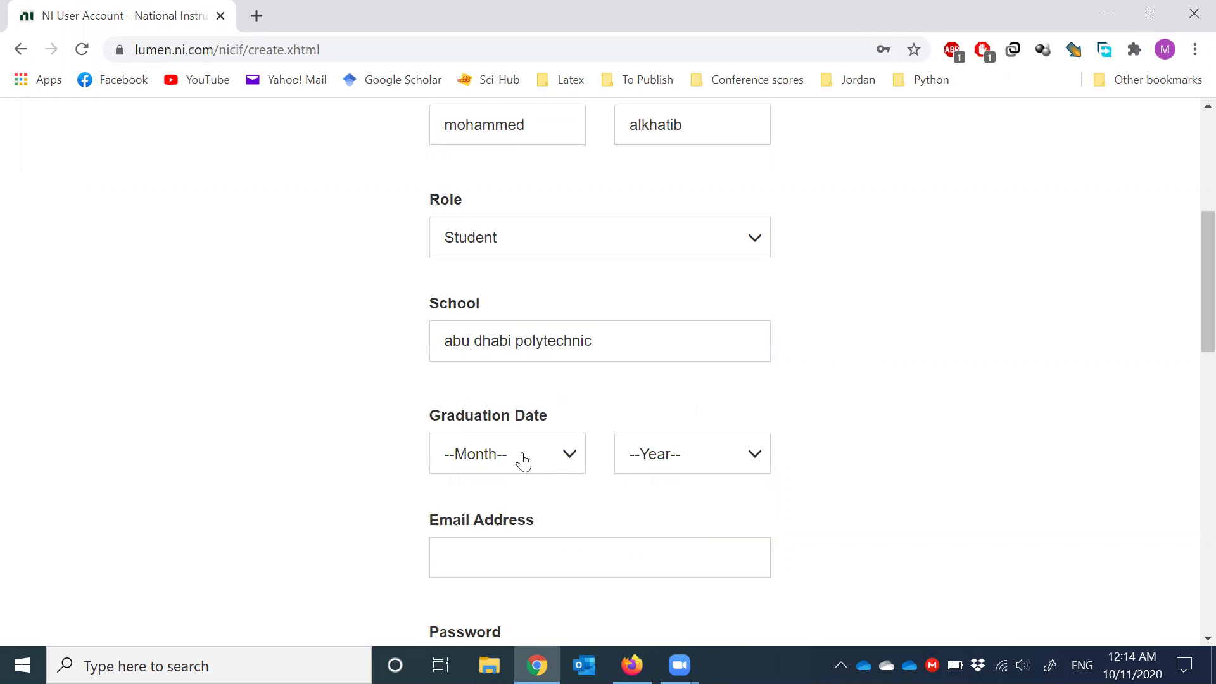
- Set the graduation date to May 2022
left_click(524, 460)
scroll(630, 477, "down", 1)
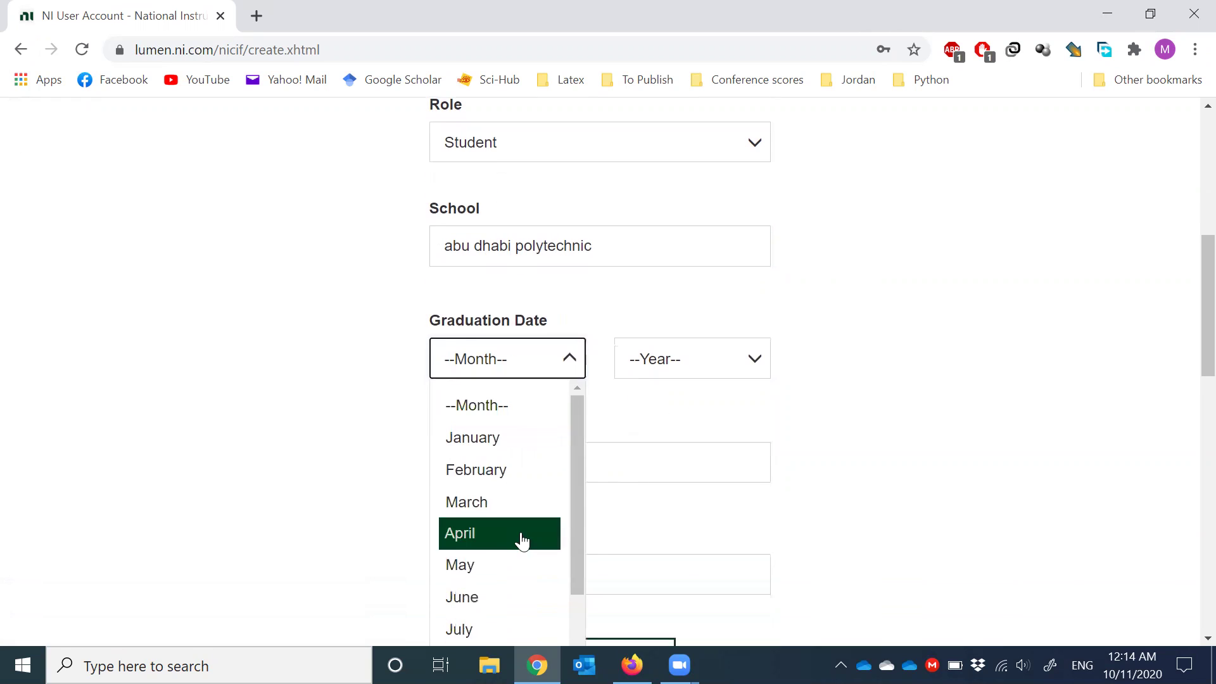
left_click(492, 566)
left_click(673, 371)
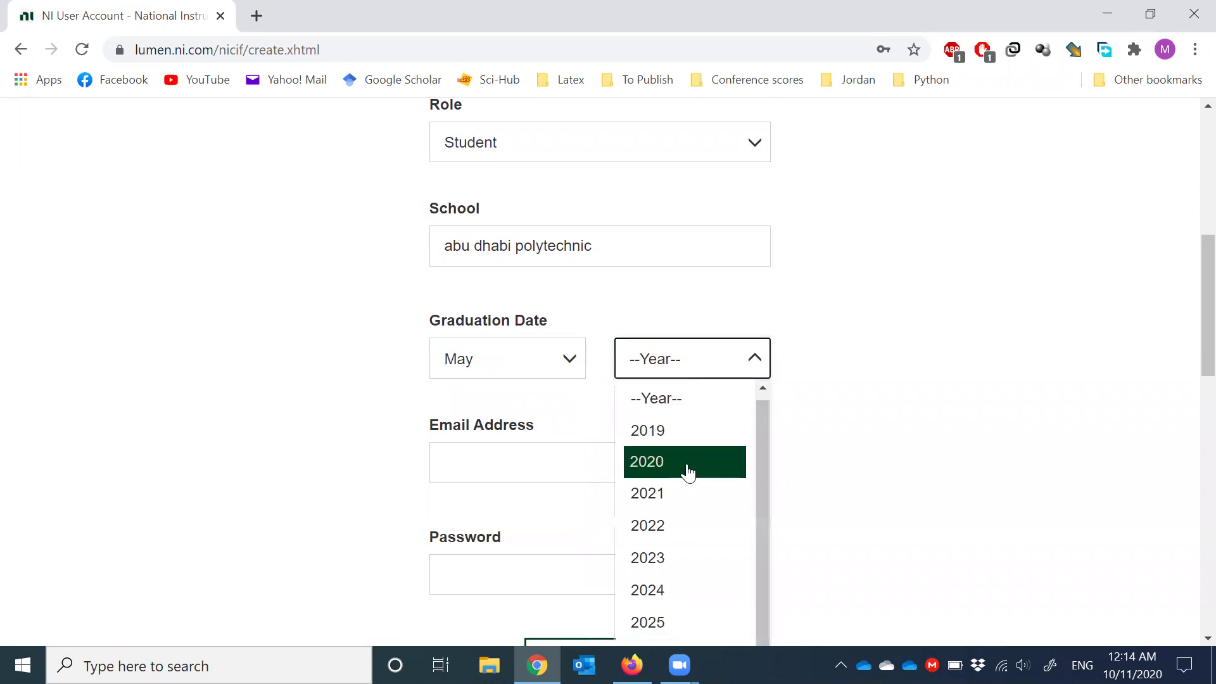
scroll(690, 488, "down", 1)
left_click(692, 504)
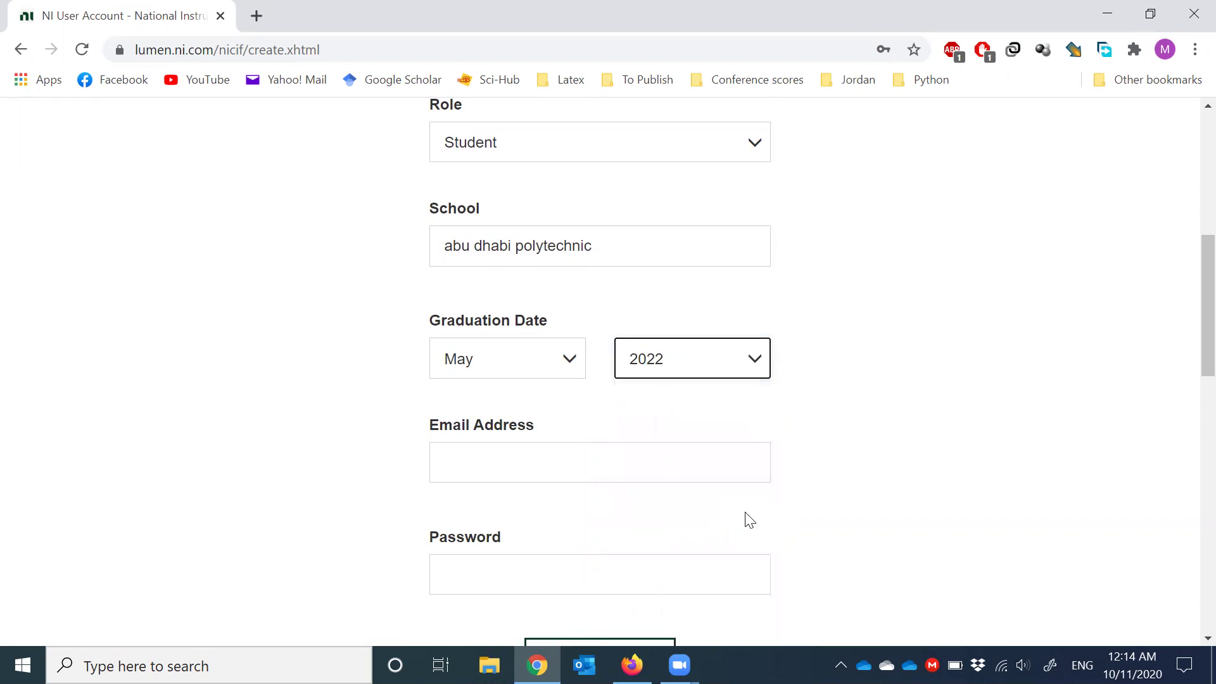
- Enter the account's Yahoo e-mail address, fixing mistyped characters
left_click(544, 465)
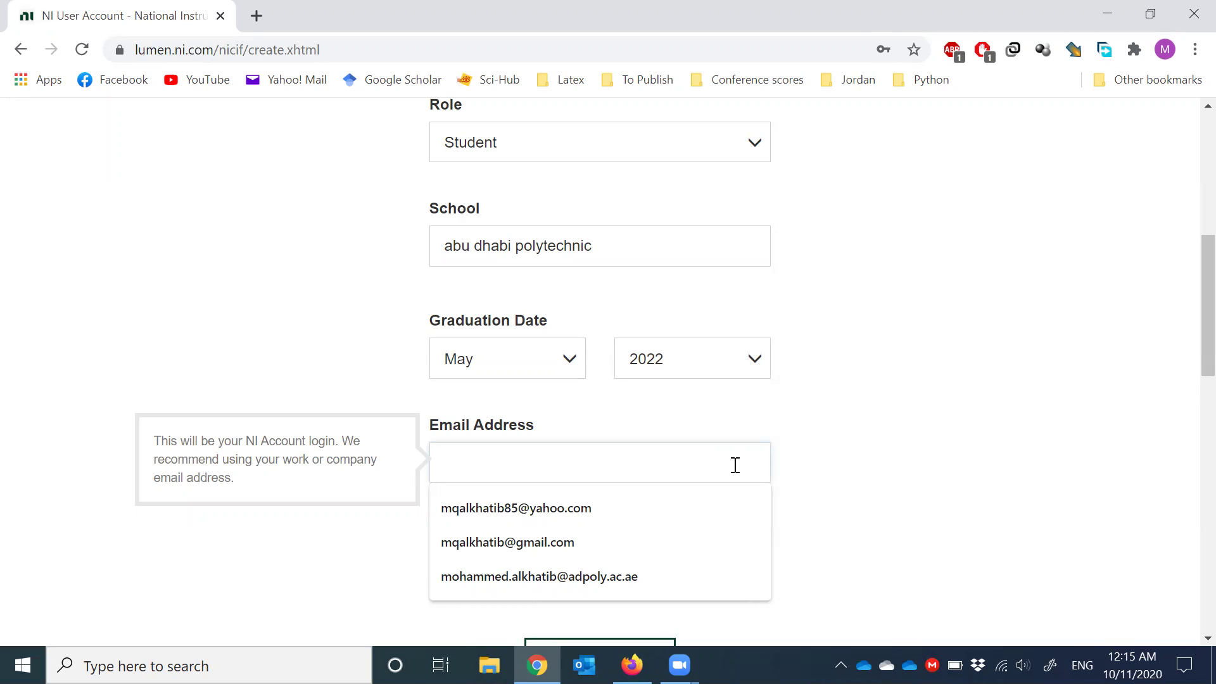
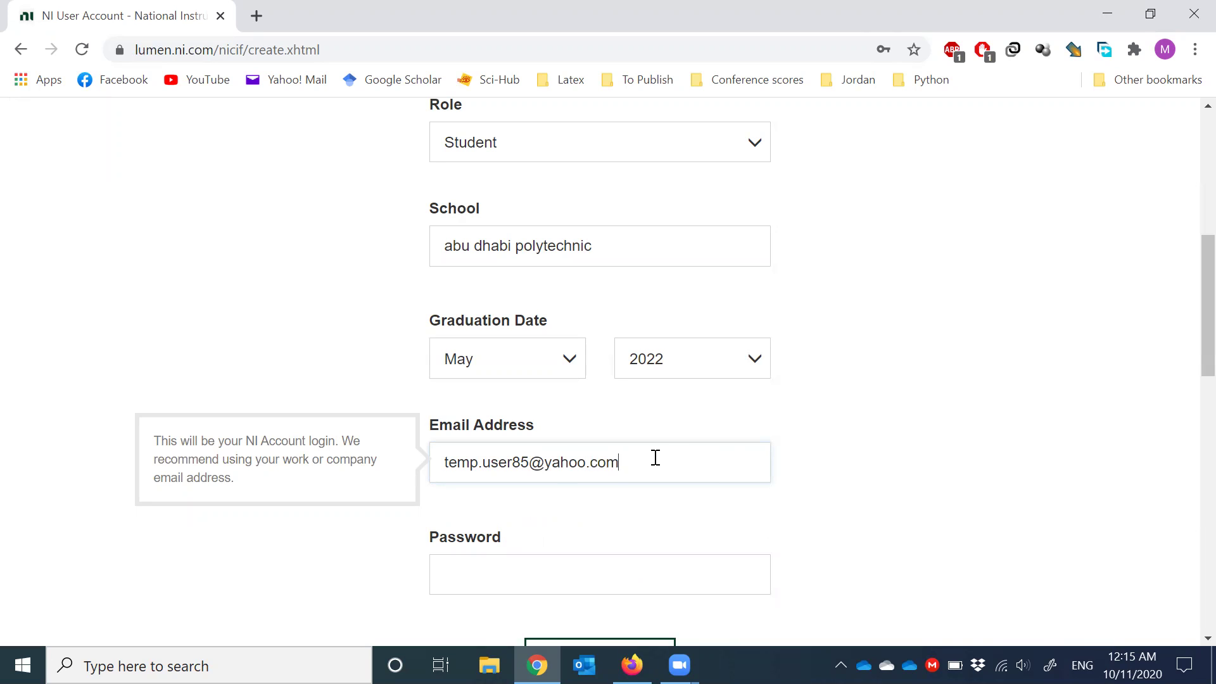
left_click_drag(646, 460, 425, 472)
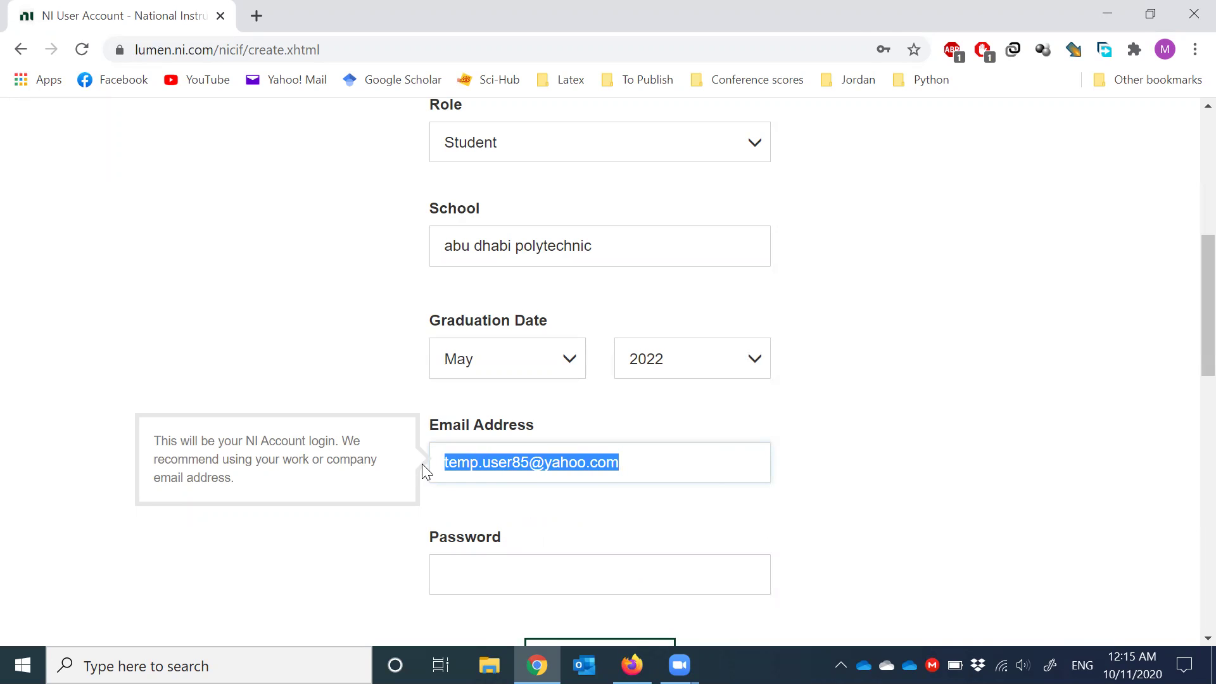
left_click(489, 457)
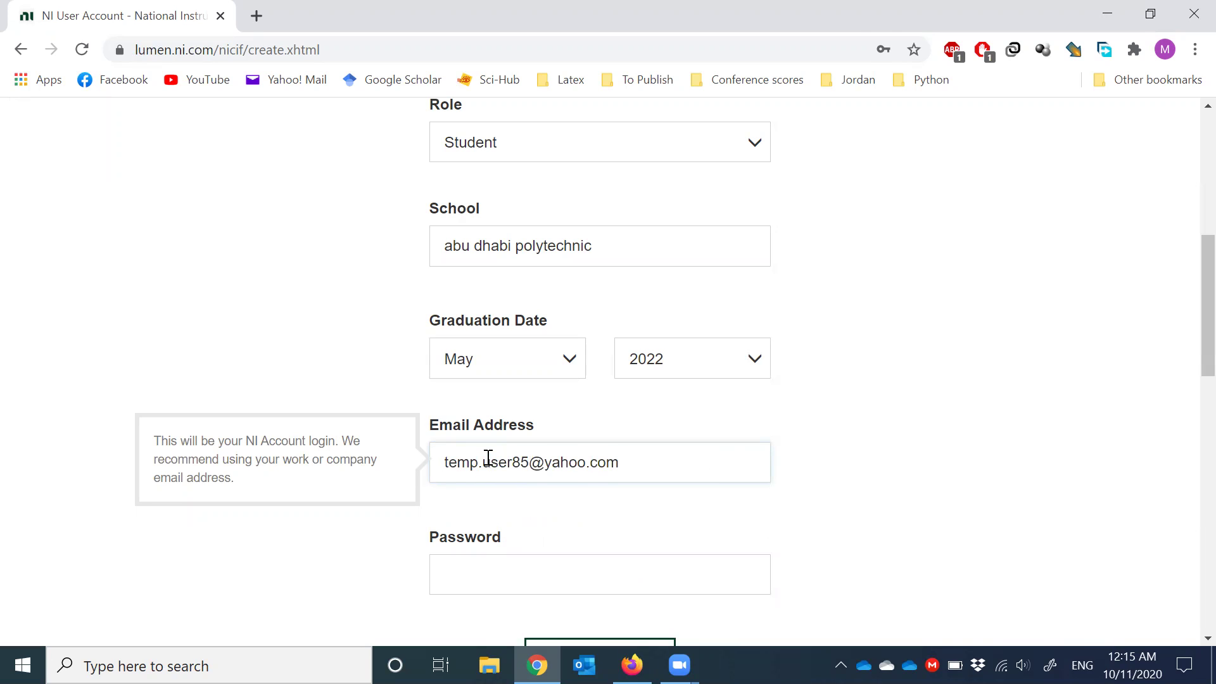
- Enter an eight-character account password, dismissing the browser suggestions
left_click(496, 575)
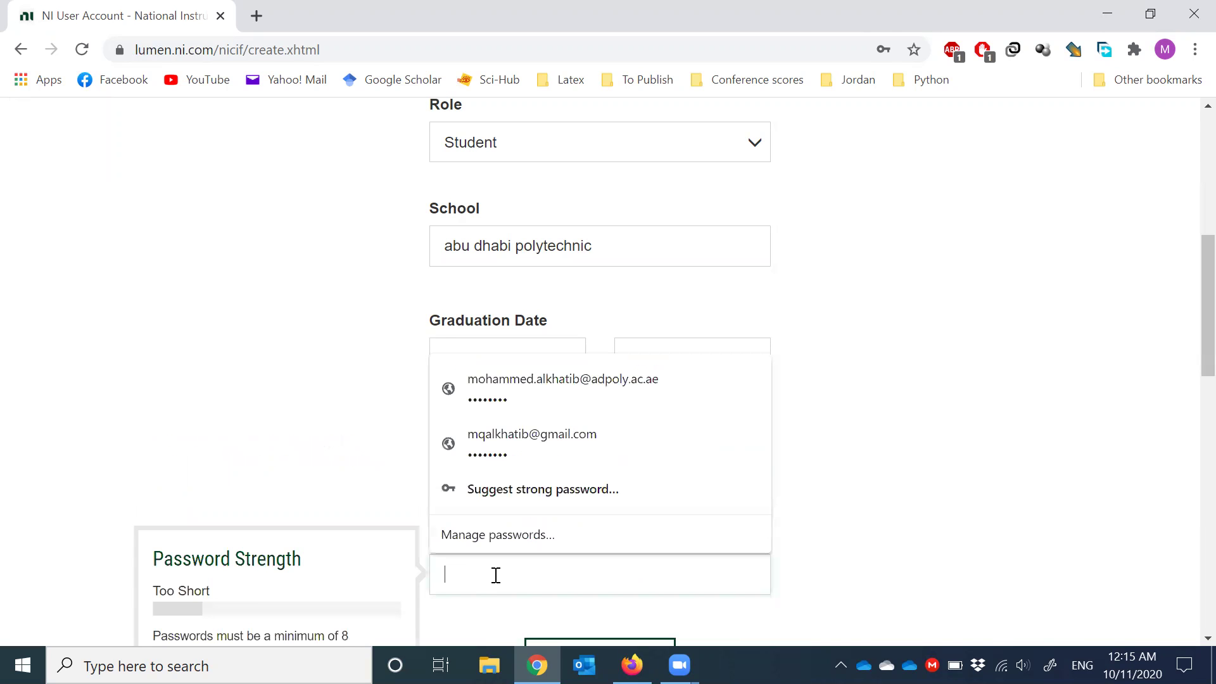
left_click(928, 522)
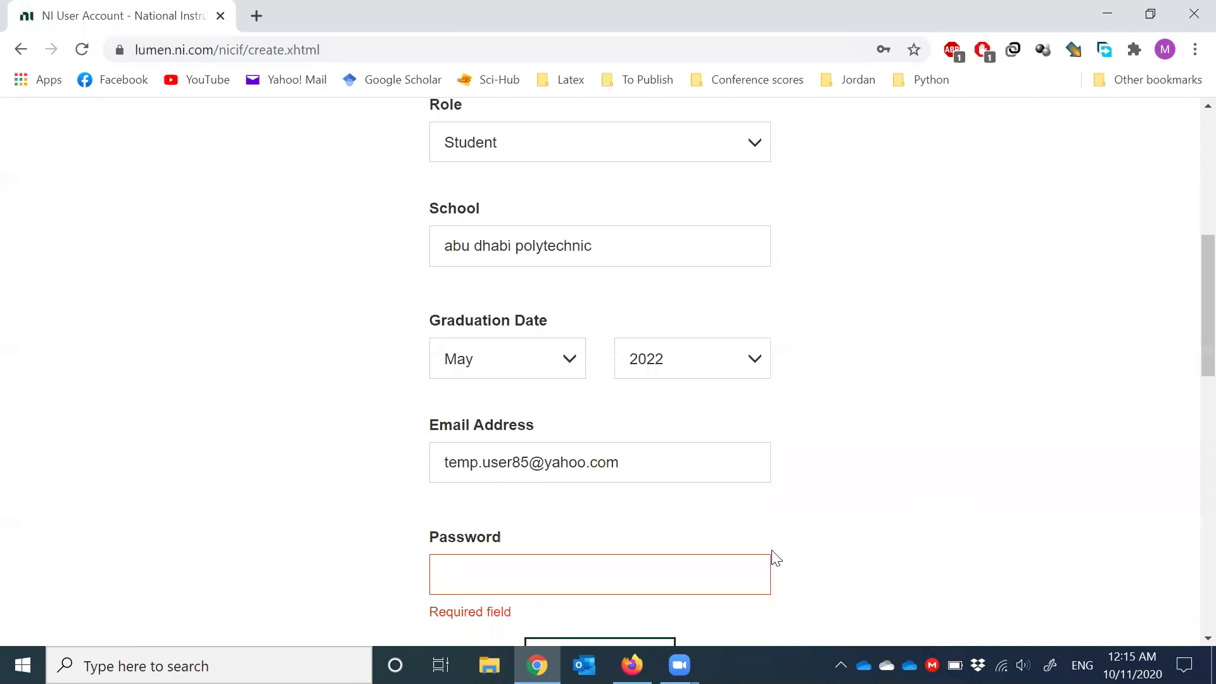
left_click(690, 573)
type("•••••")
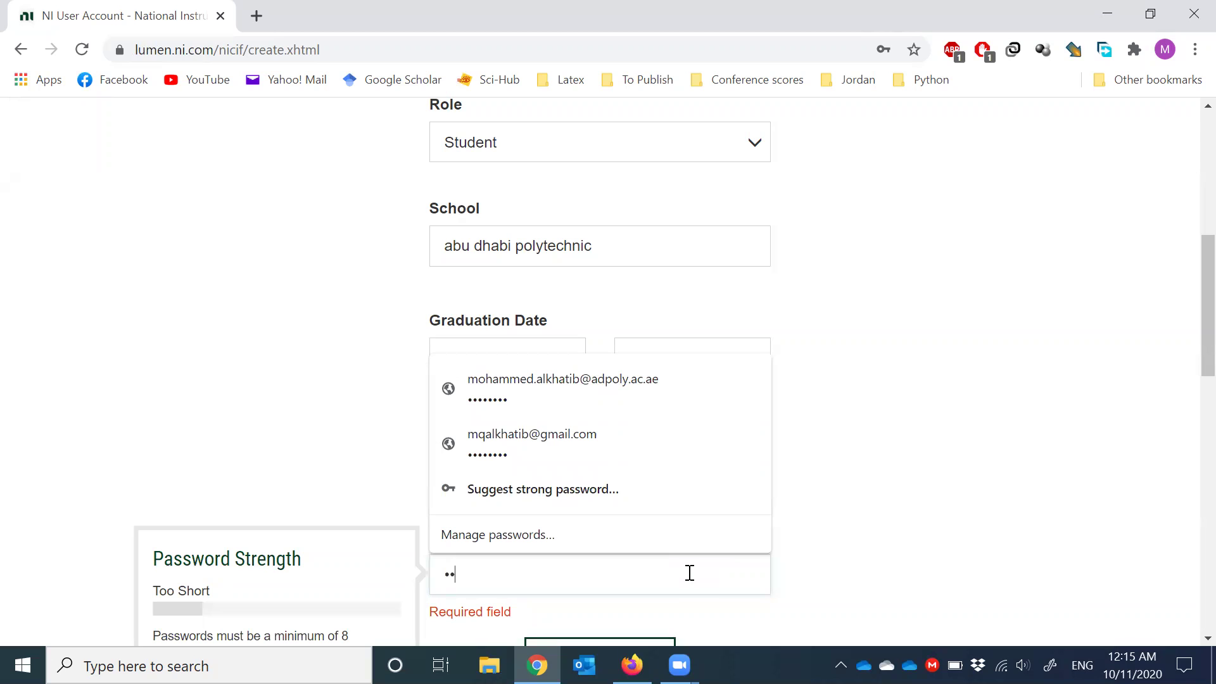
type("•••")
left_click(908, 535)
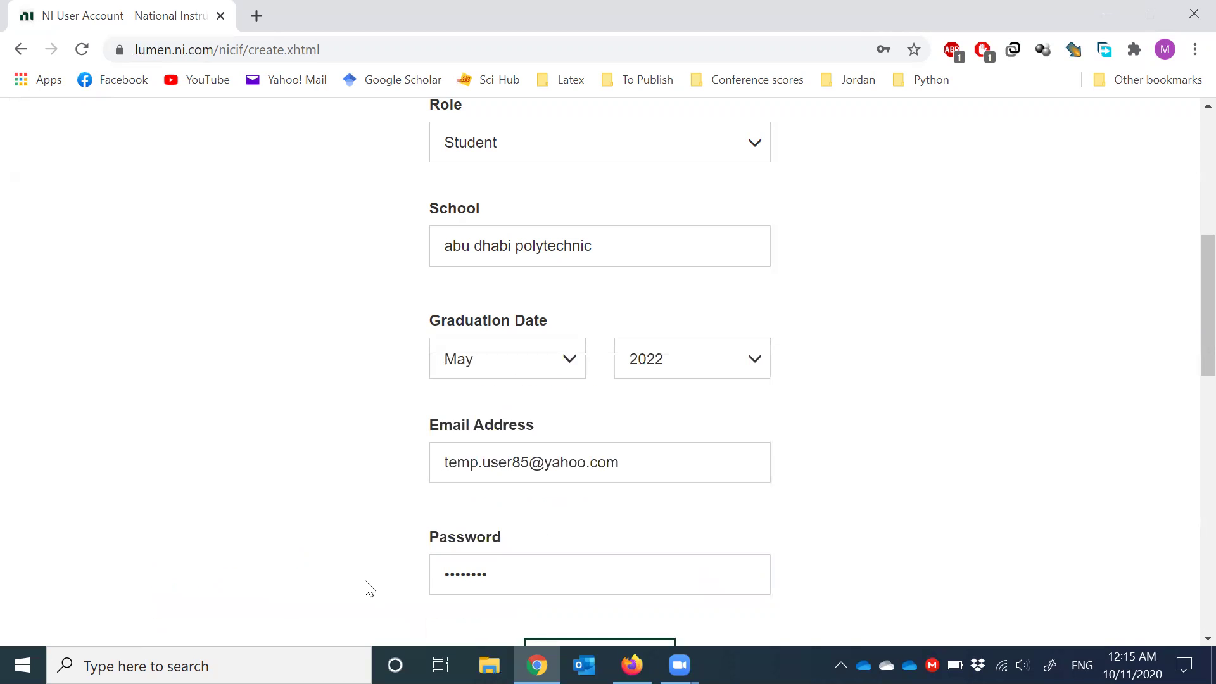
scroll(374, 505, "down", 3)
left_click(507, 372)
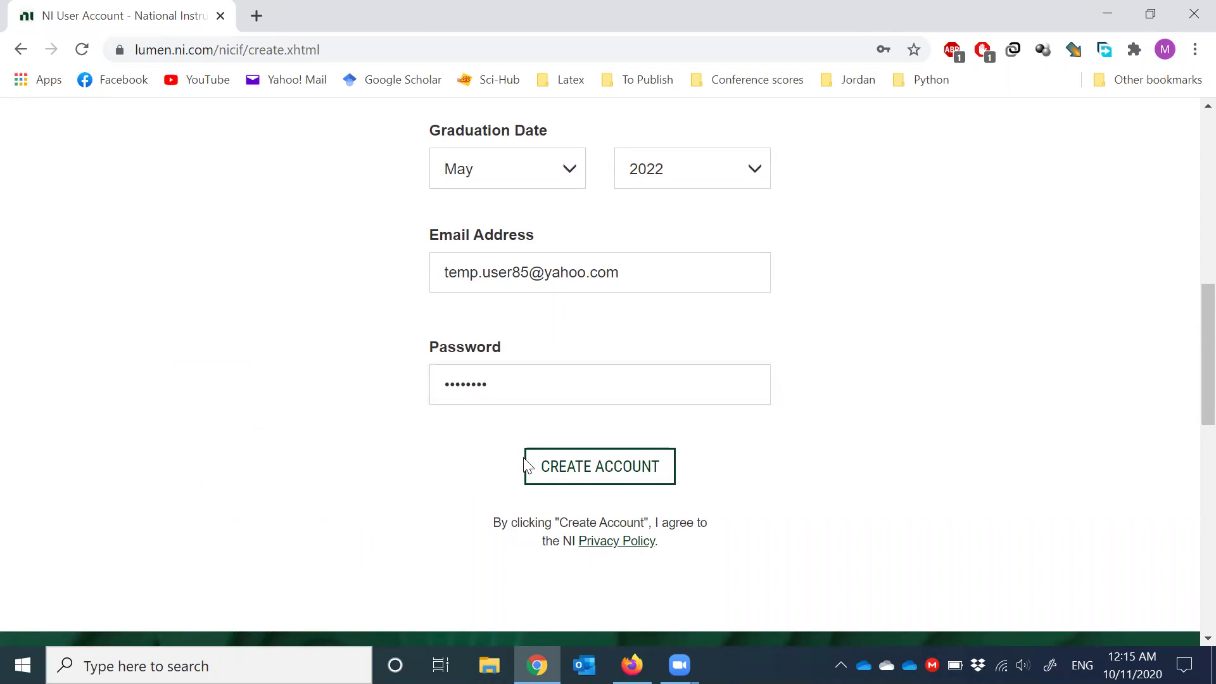
- Create the account, save its password in Chrome, and highlight 'Check Your Inbox'
left_click(553, 467)
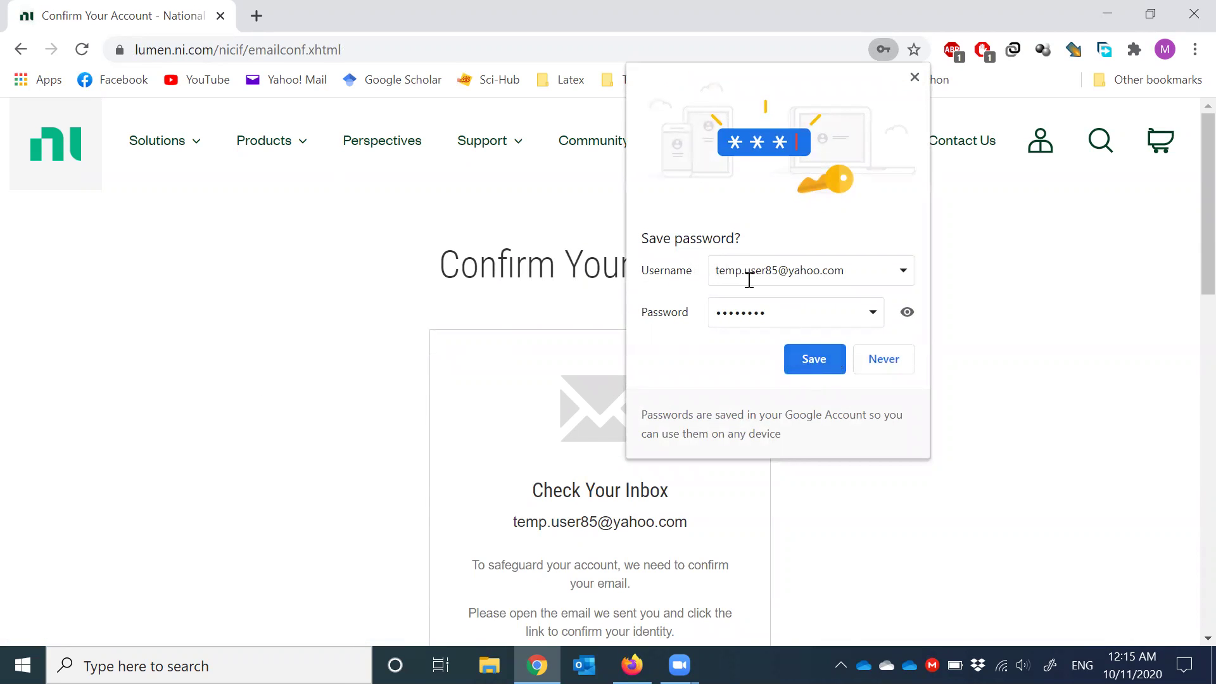
left_click(806, 361)
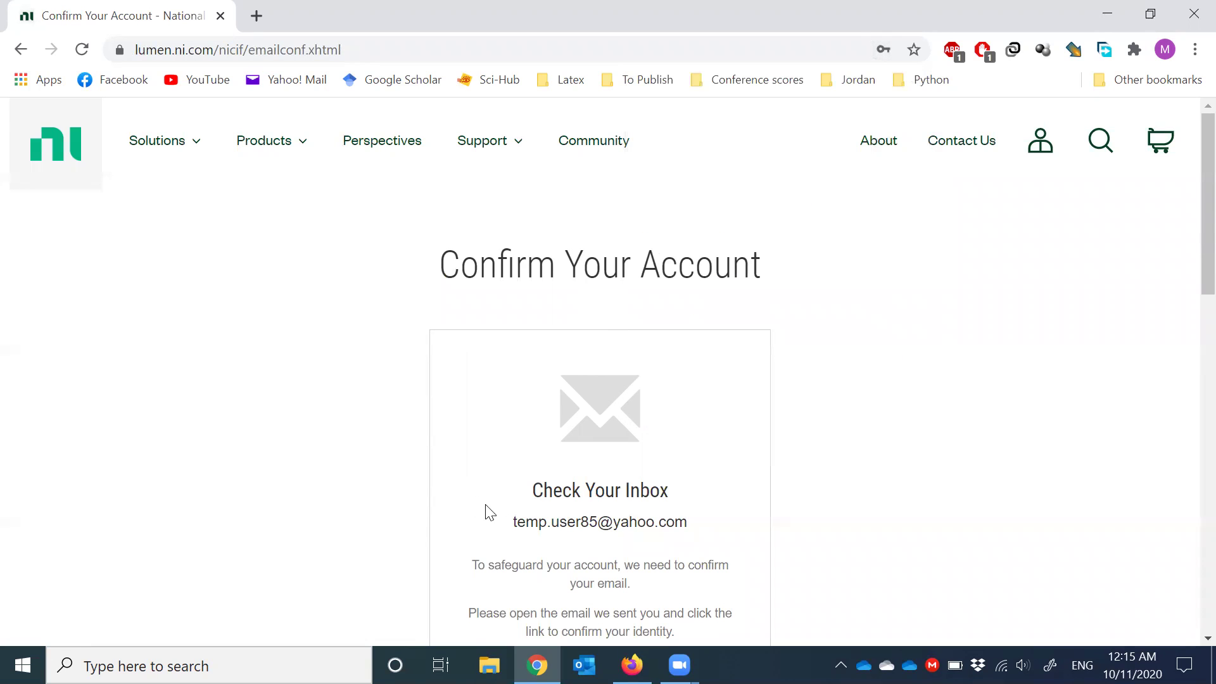
left_click_drag(536, 488, 676, 494)
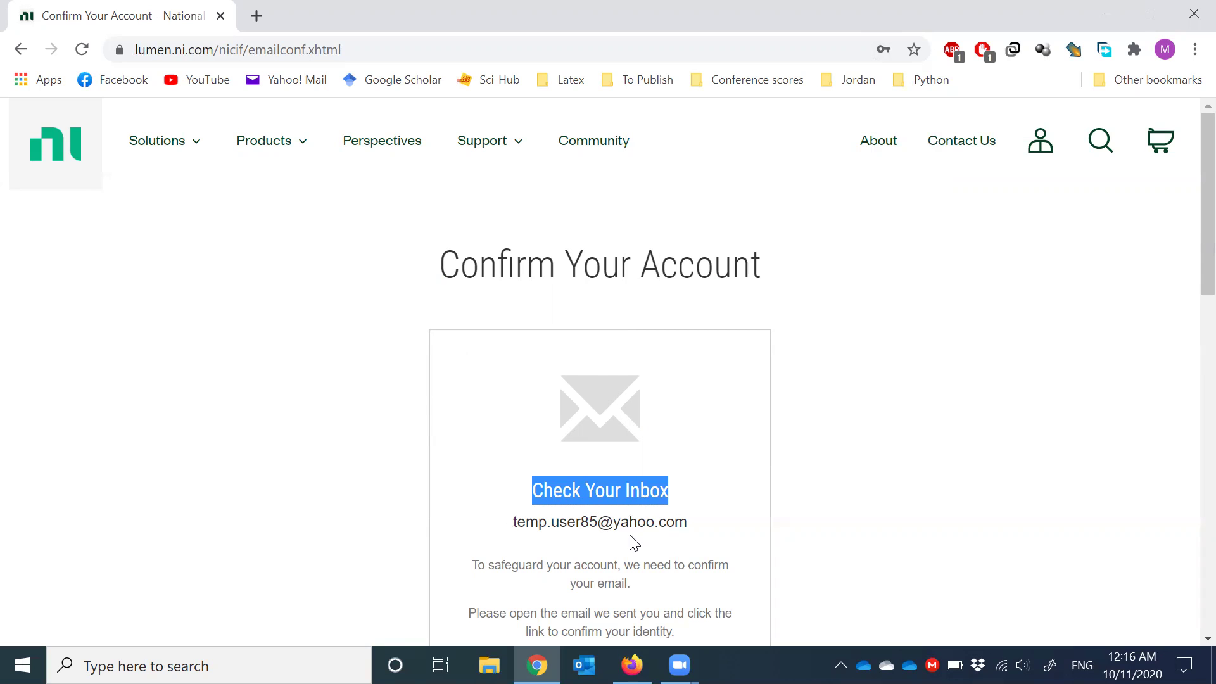
- Refresh the Yahoo Mail inbox in Firefox and dismiss the customisation tip
left_click(631, 665)
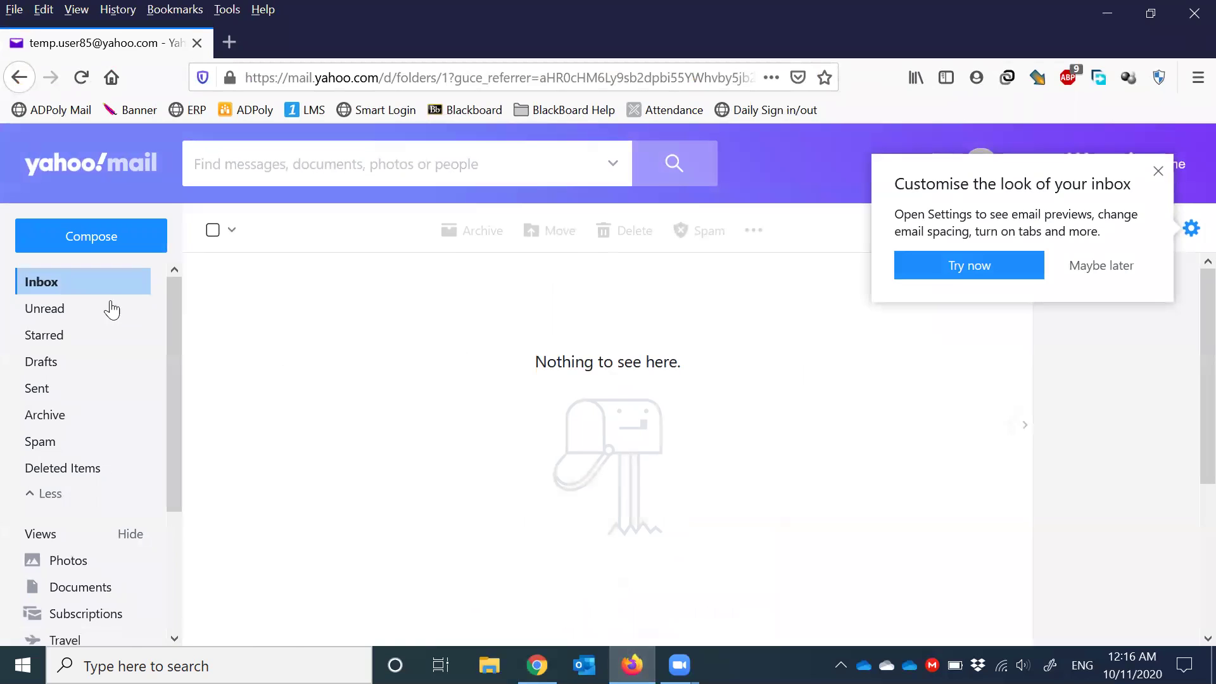
left_click(82, 294)
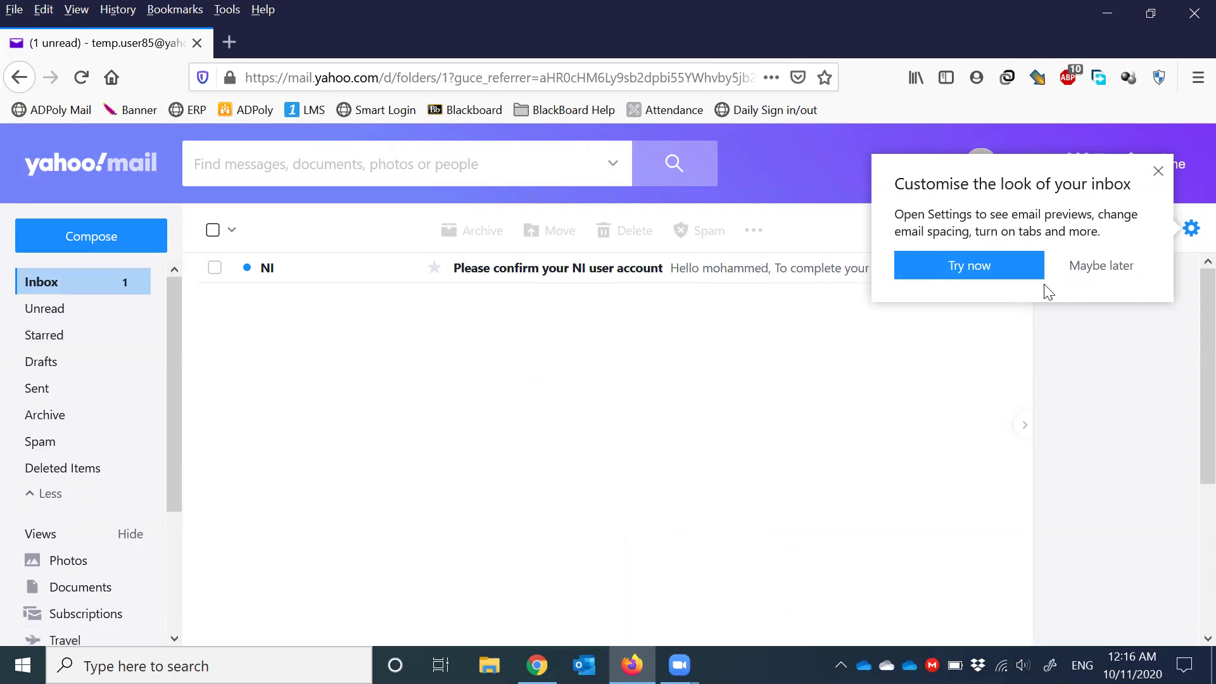
left_click(1159, 171)
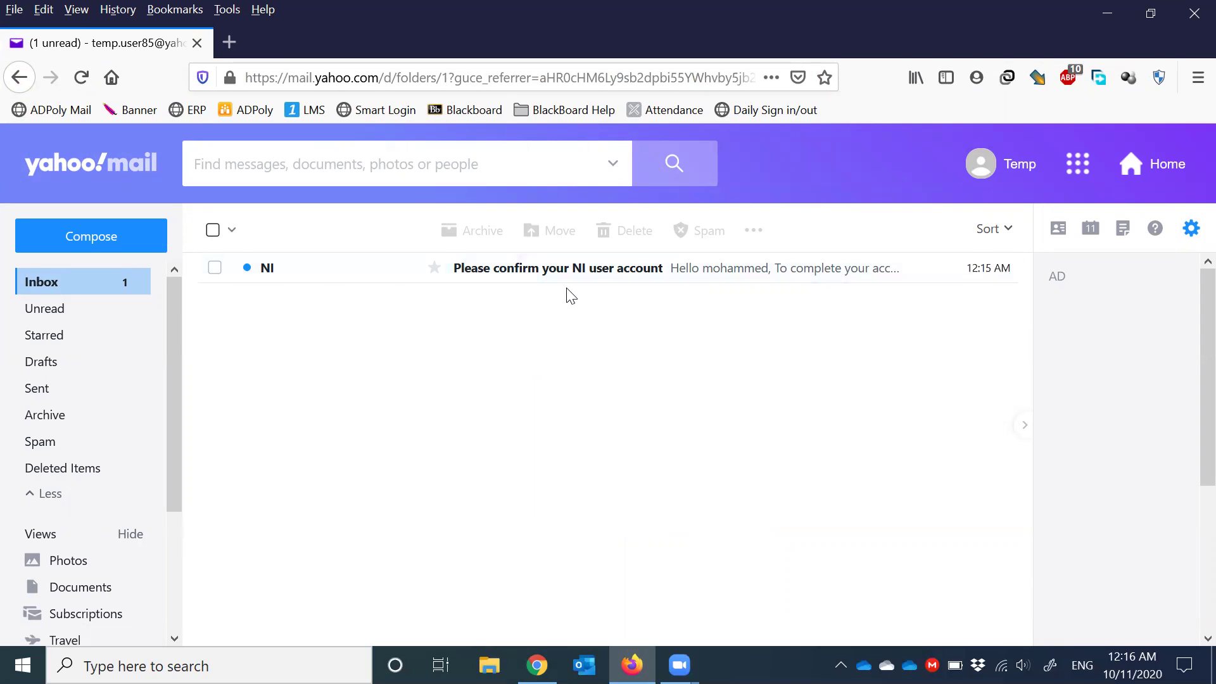
- Open the NI confirmation email and copy its confirmation link
left_click(505, 271)
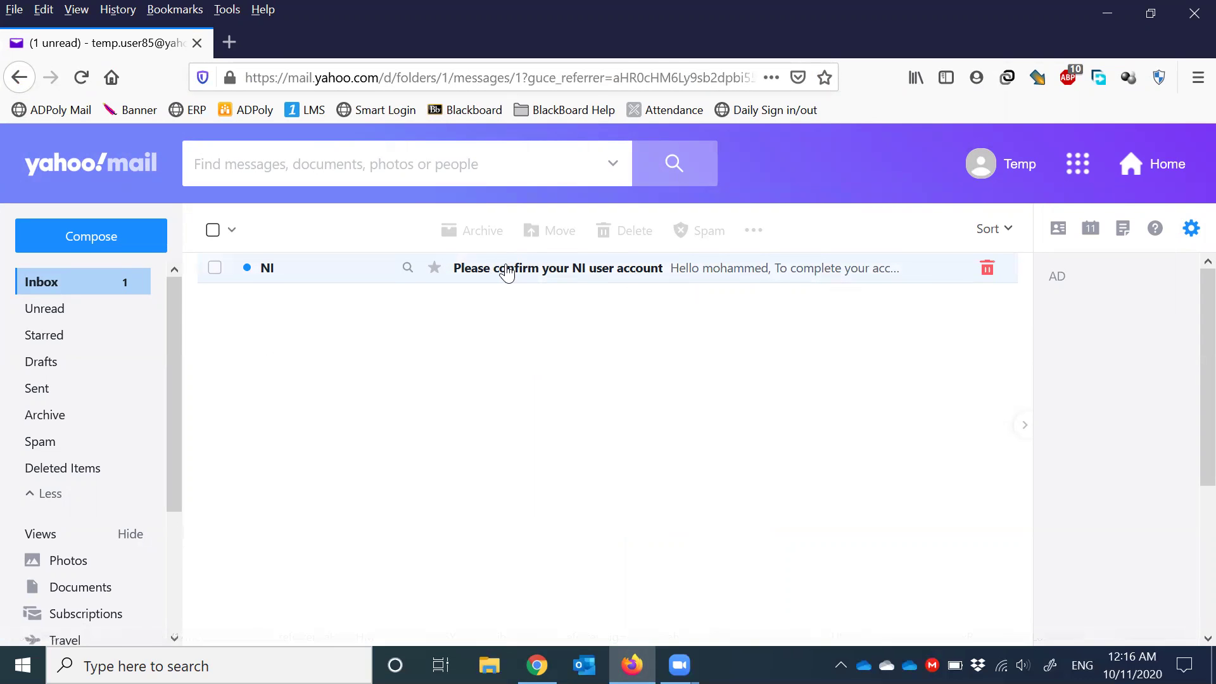
scroll(476, 418, "down", 3)
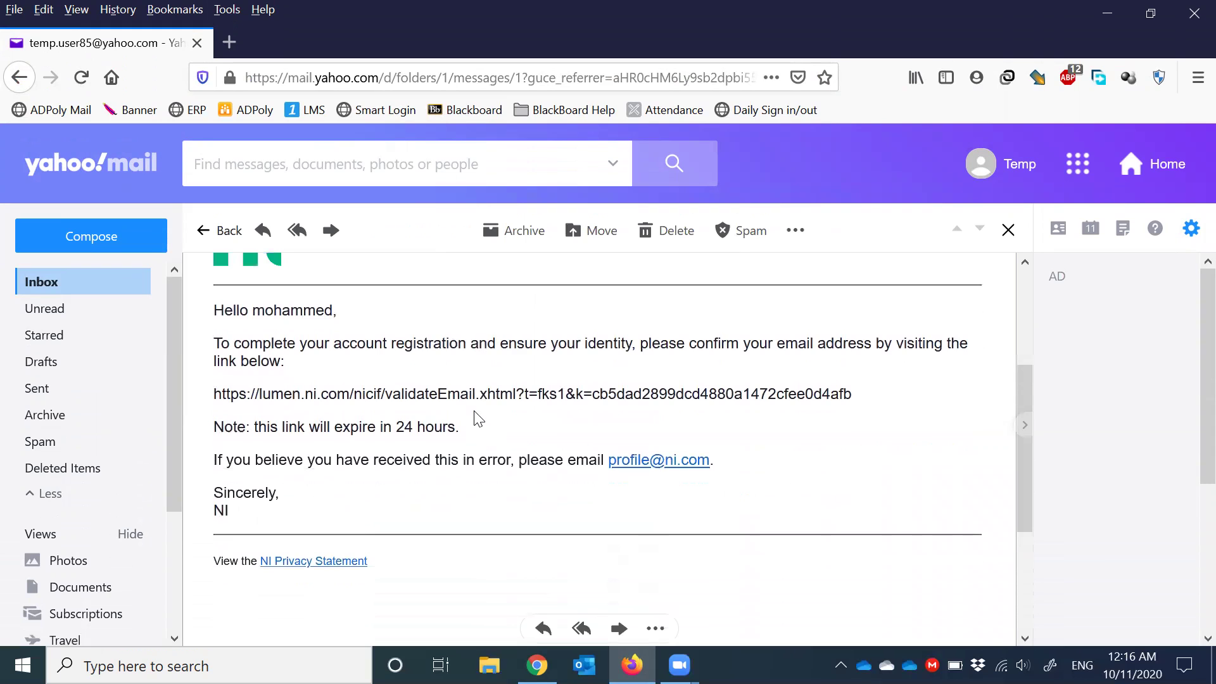
triple_click(276, 395)
right_click(287, 395)
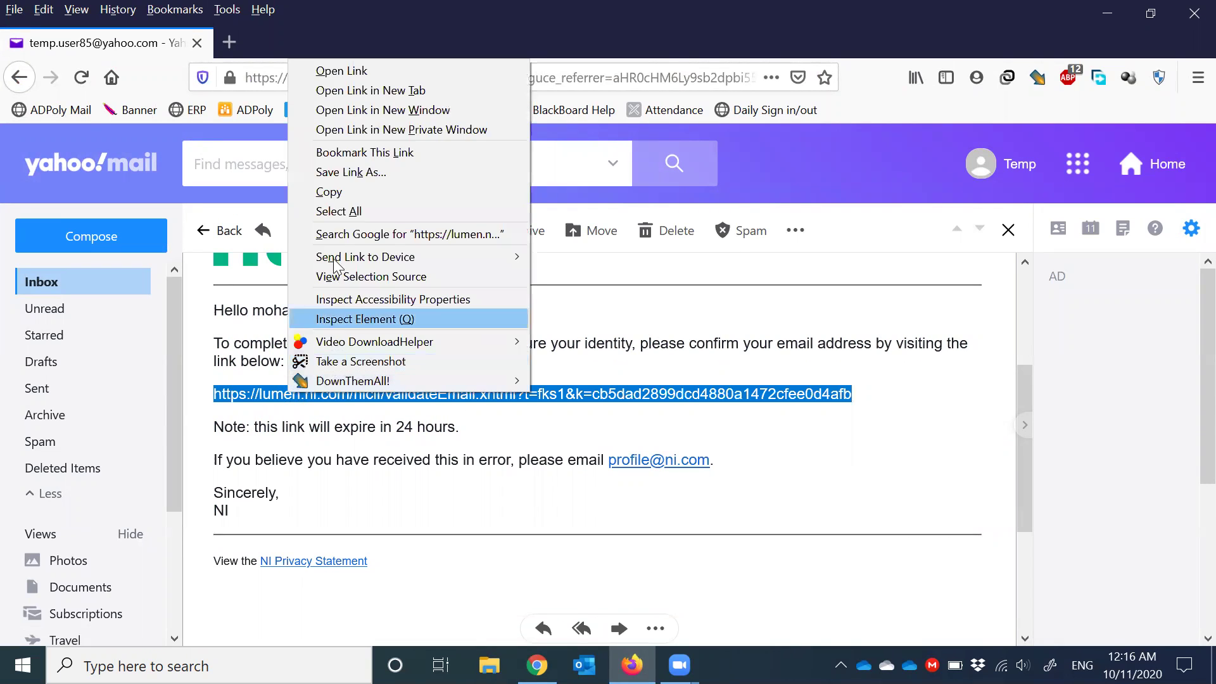
left_click(373, 193)
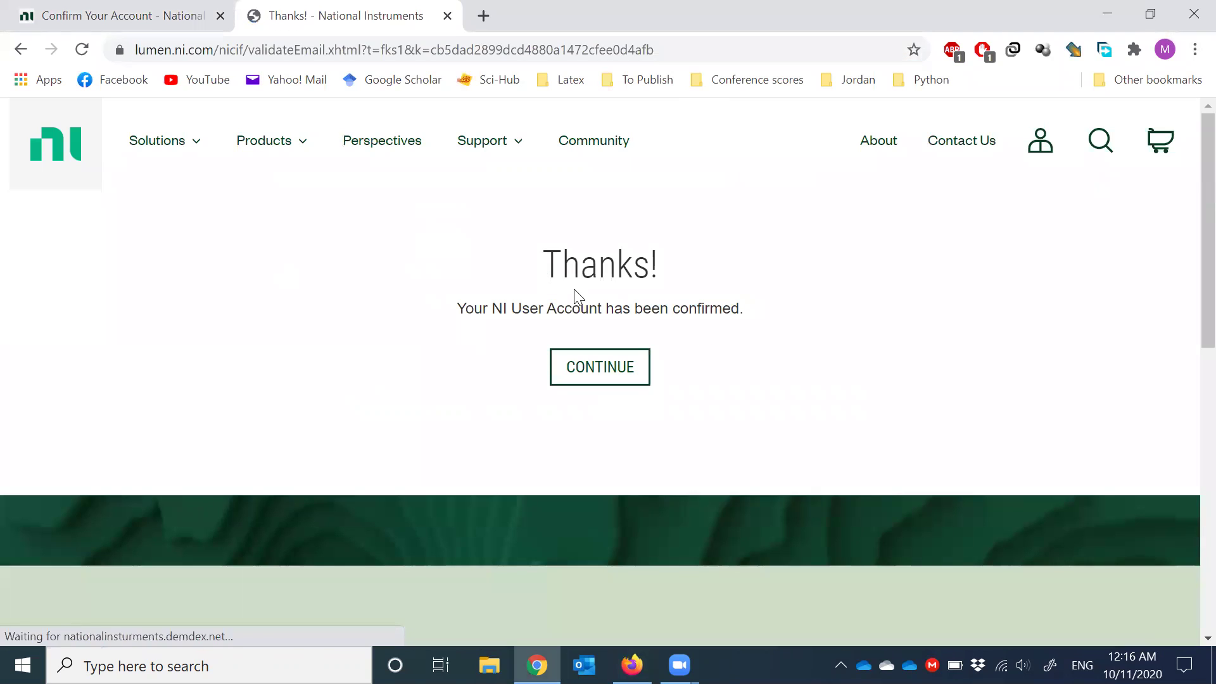
- Continue past the account confirmation, close the old Confirm Your Account tab, and go to multisim.com
left_click(606, 367)
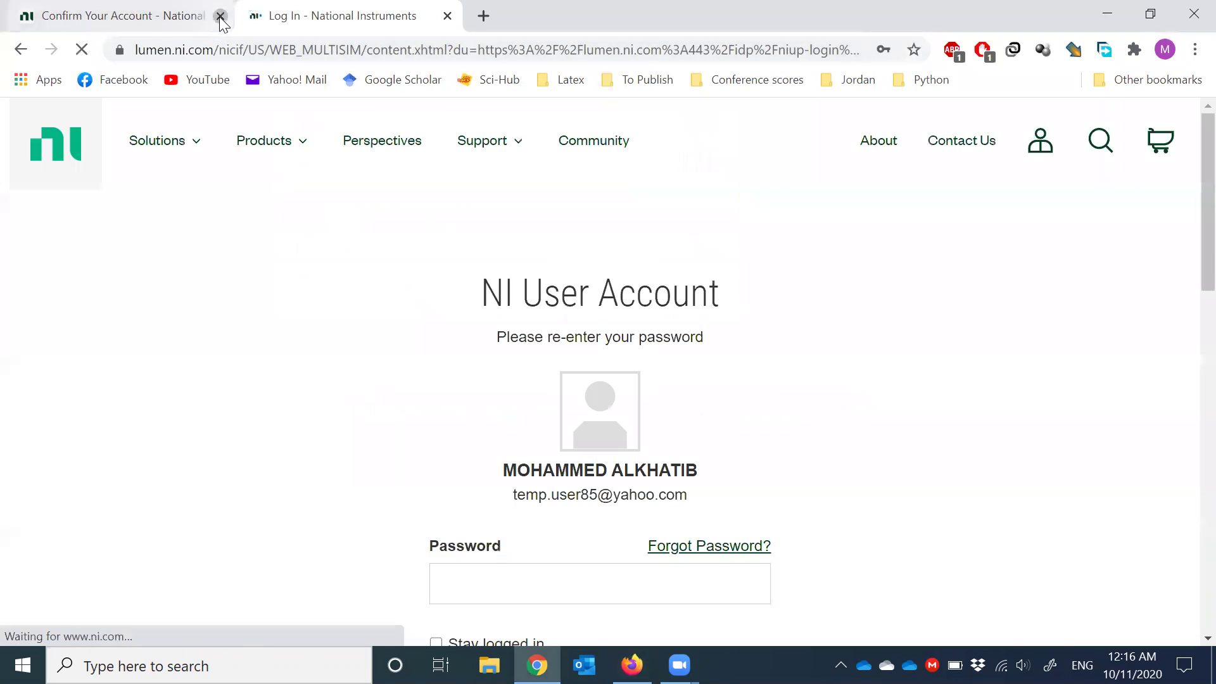
left_click(219, 15)
mouse_move(209, 146)
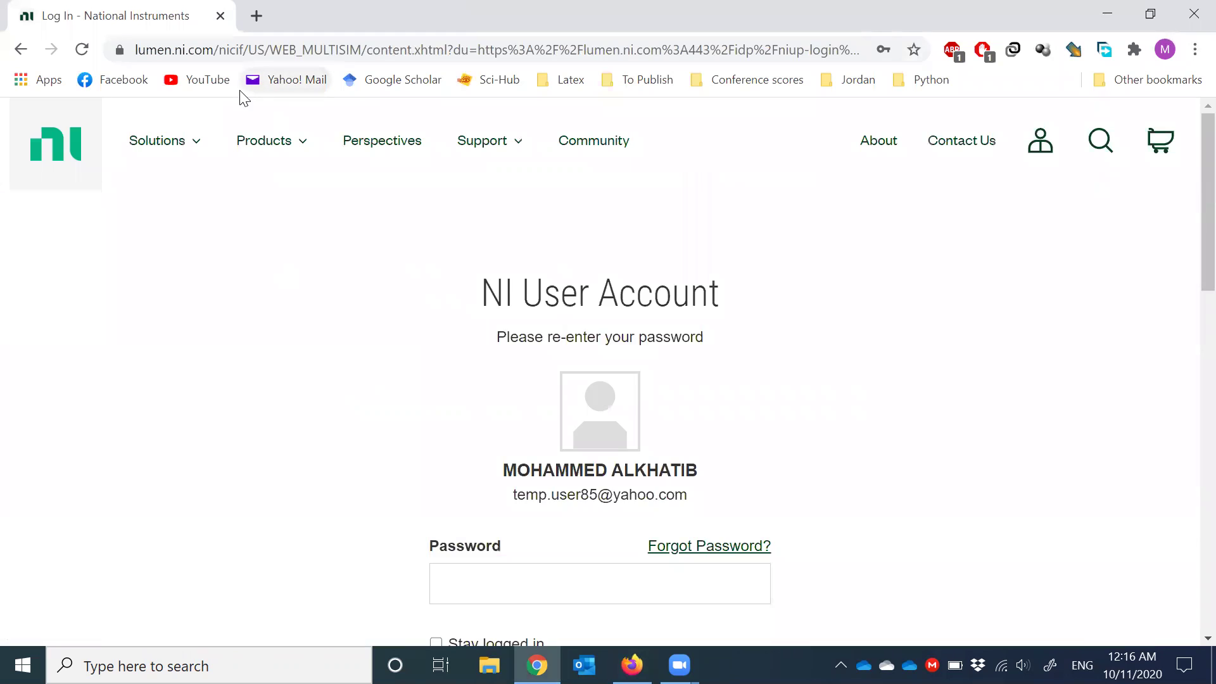
mouse_move(489, 143)
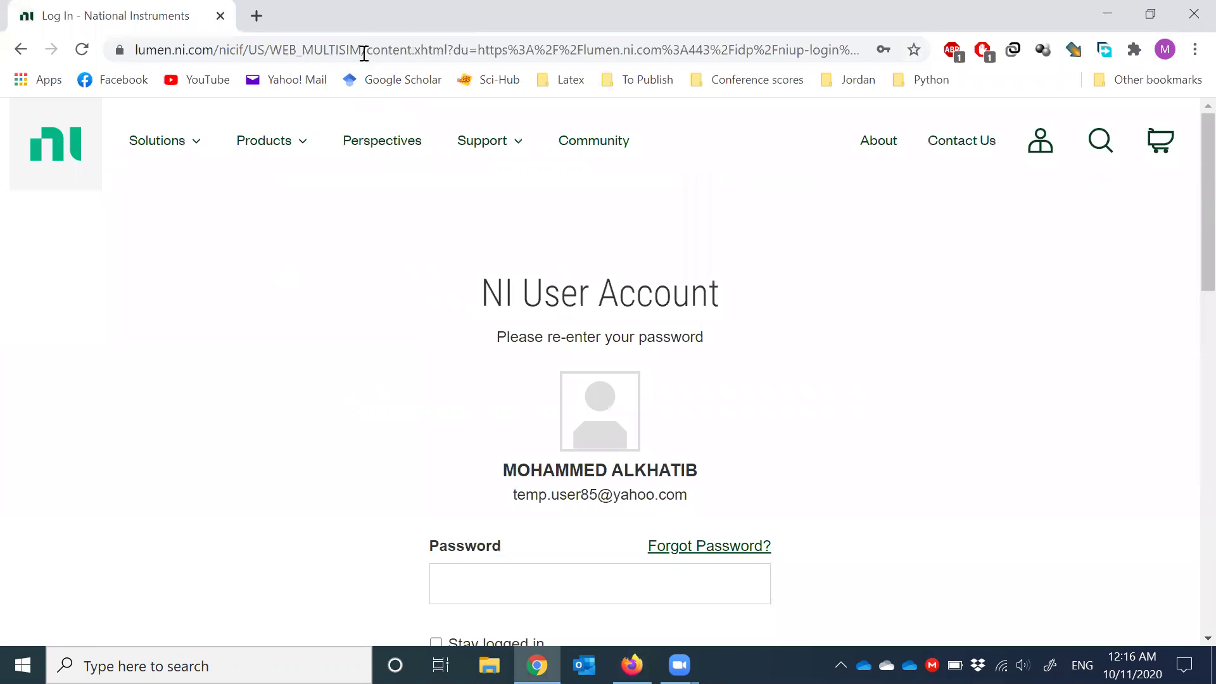
left_click(361, 44)
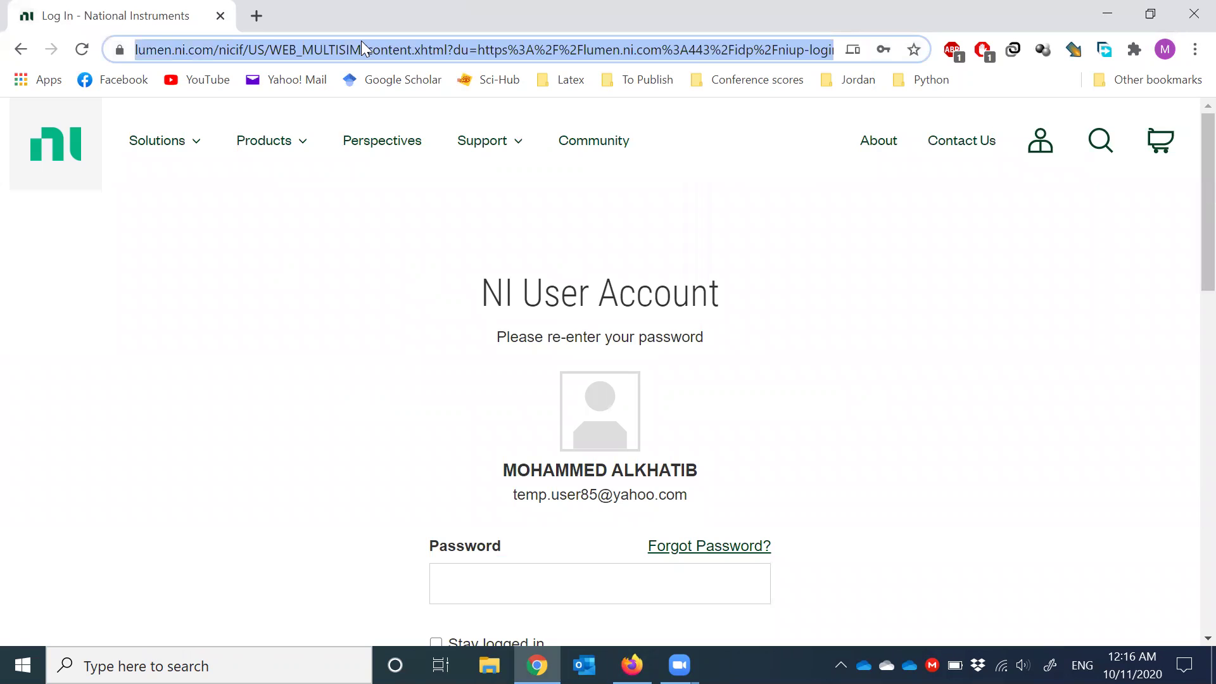
type("multisim.com")
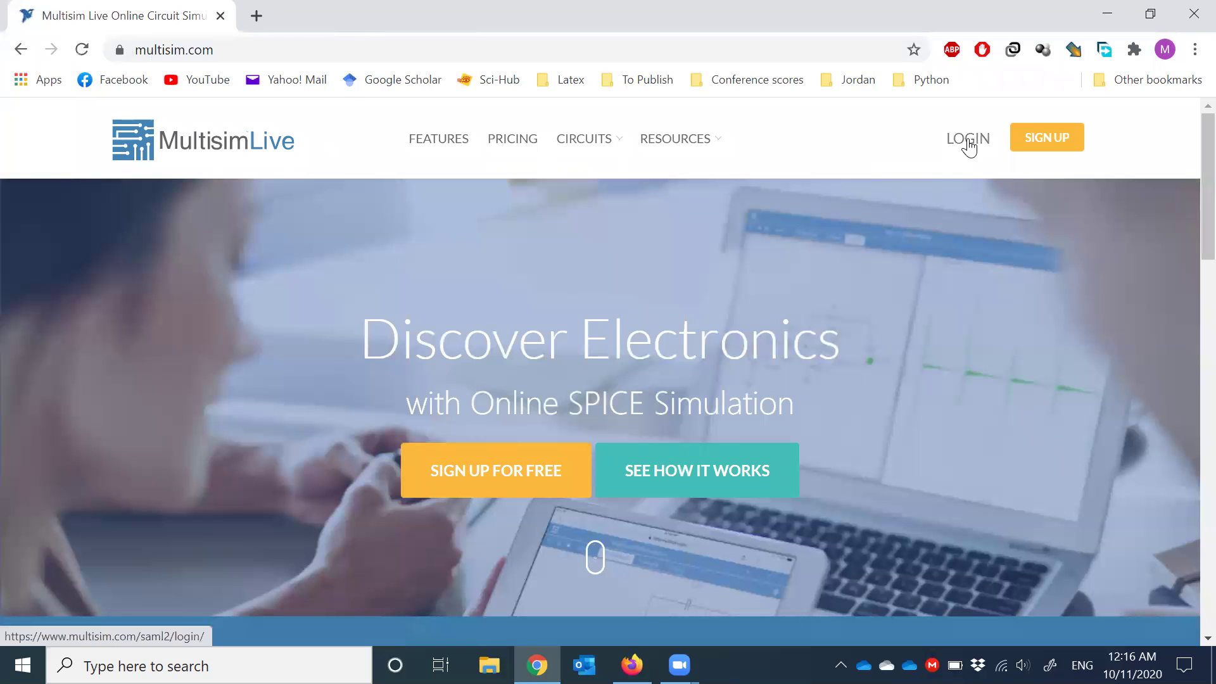
- Go to the Multisim Live login and choose to log in with a different account
left_click(967, 143)
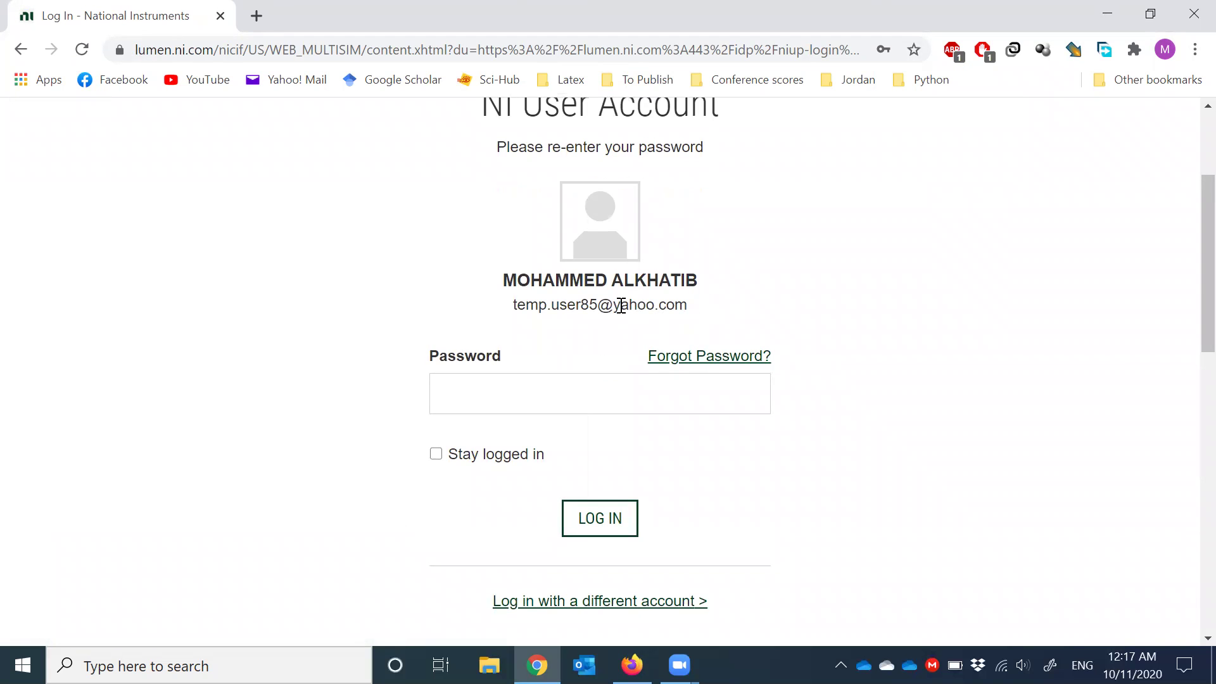
left_click_drag(515, 304, 687, 305)
left_click(523, 605)
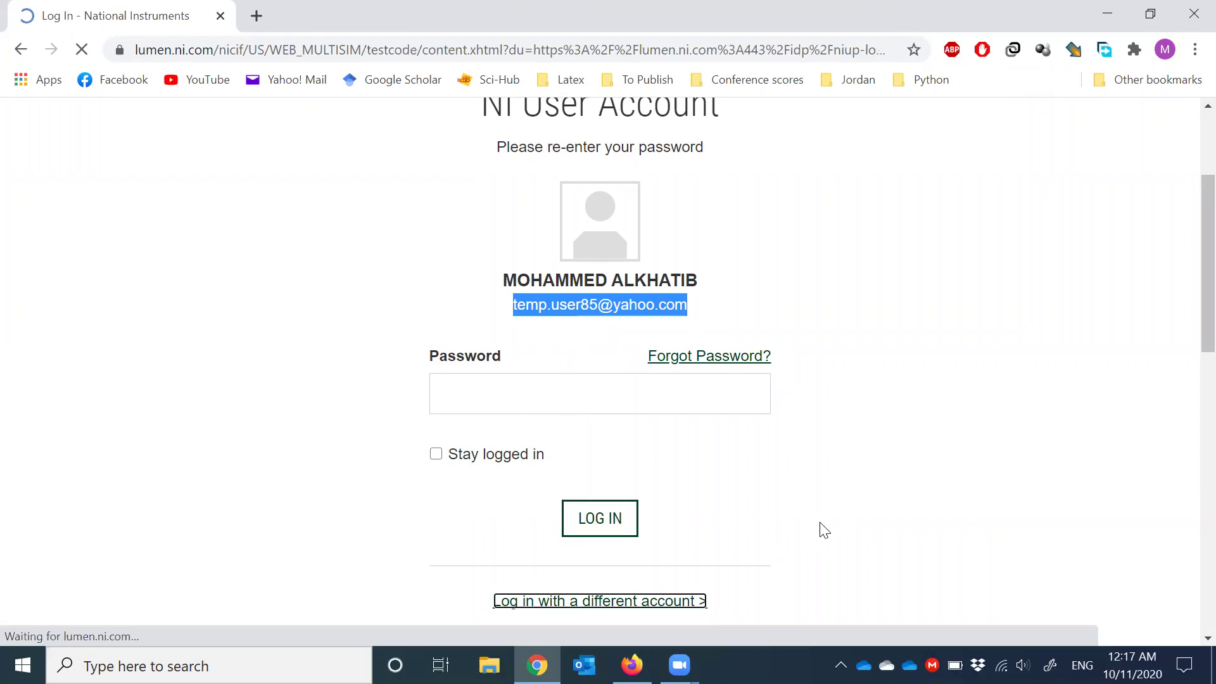
- Log in with the autofilled NI account e-mail and password
scroll(587, 437, "down", 2)
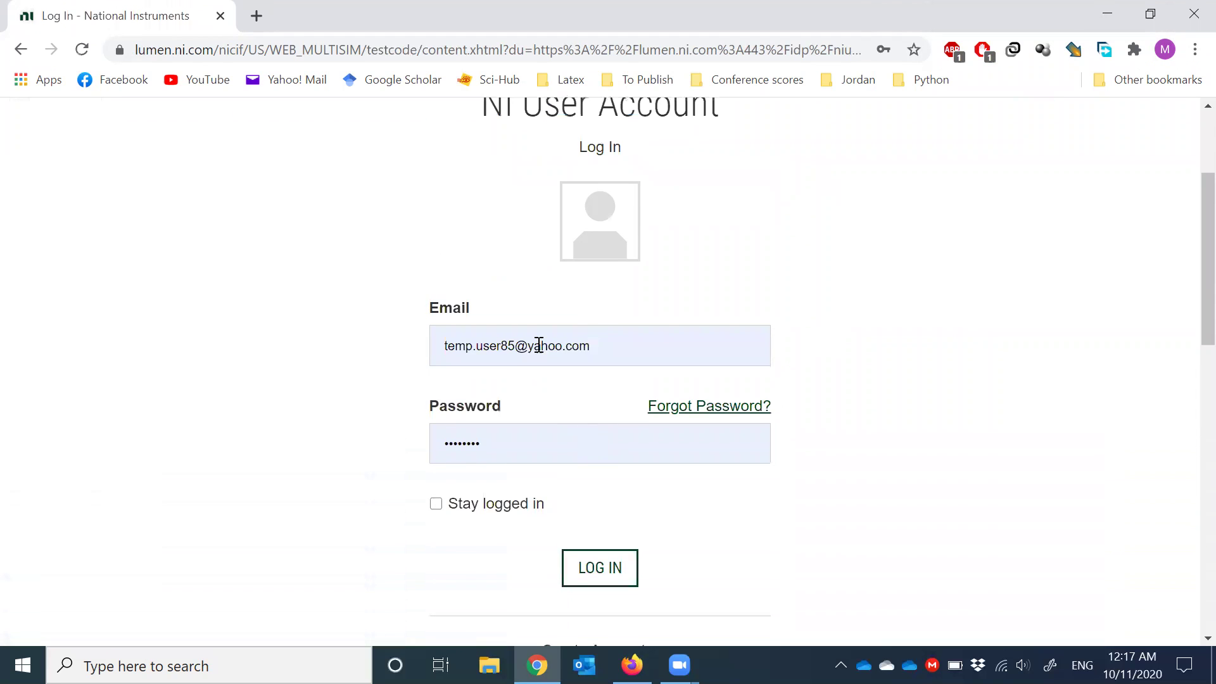
triple_click(539, 345)
left_click(452, 352)
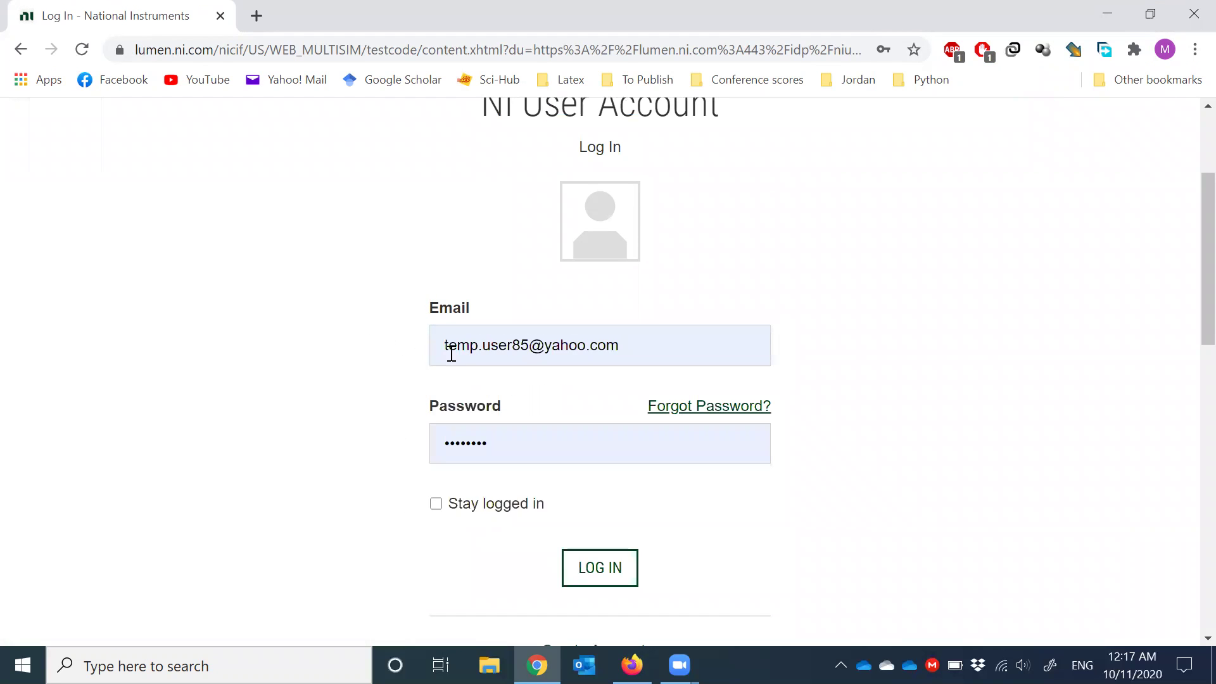
left_click_drag(445, 345, 652, 351)
left_click(633, 349)
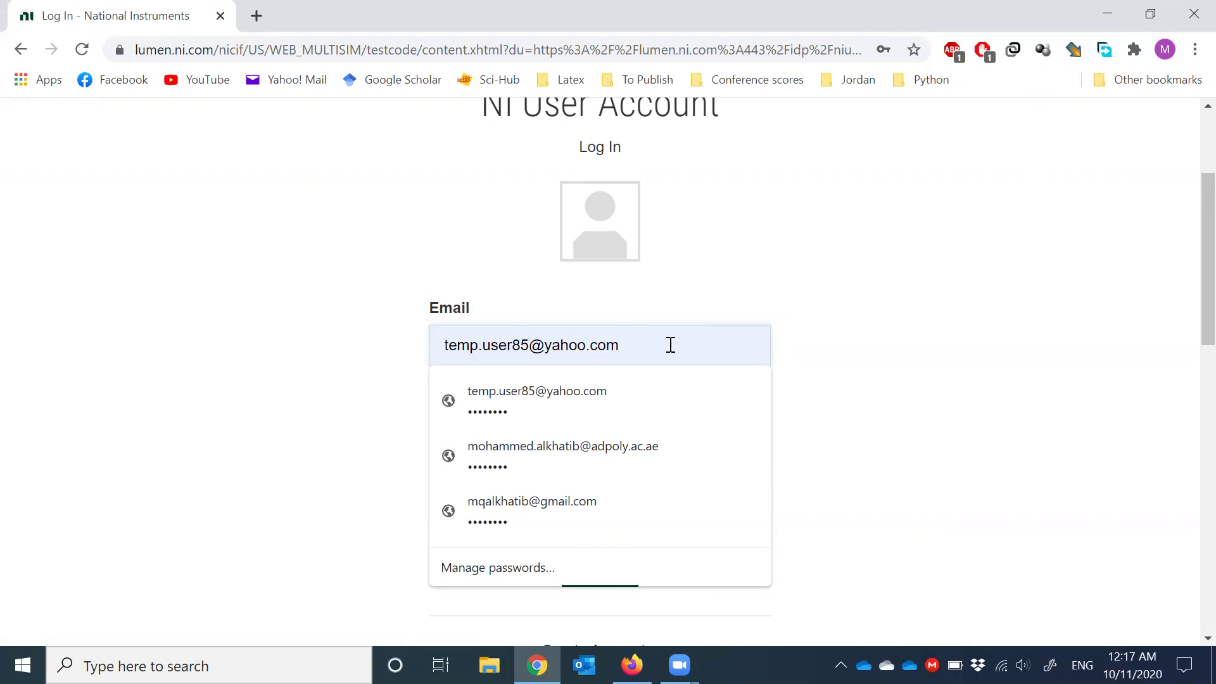
left_click(911, 353)
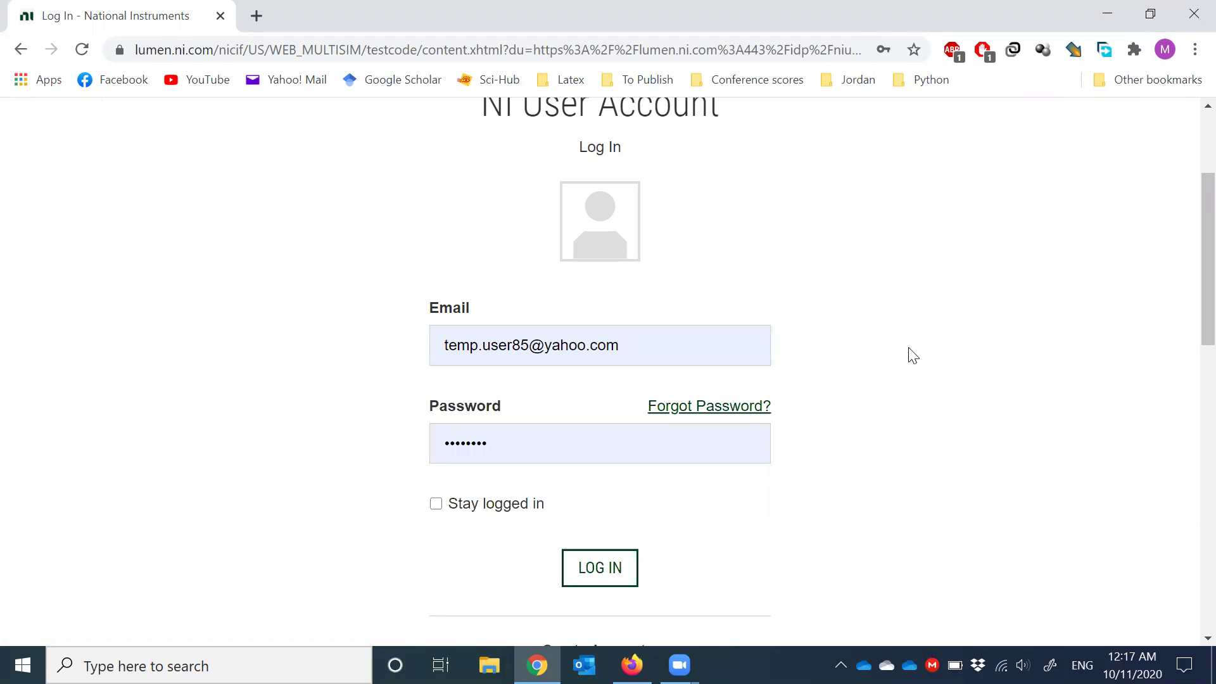
left_click(507, 436)
left_click(607, 486)
left_click(608, 573)
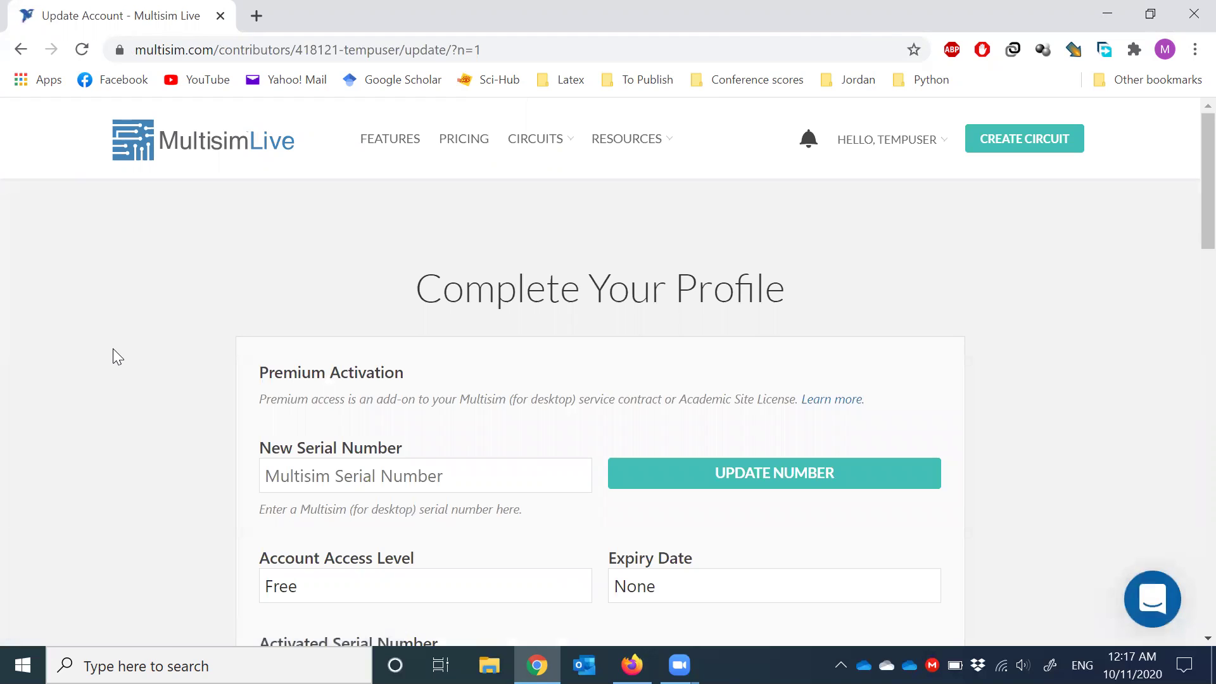
- Scroll through the Complete Your Profile details, then create a new Untitled Circuit
scroll(111, 350, "down", 1)
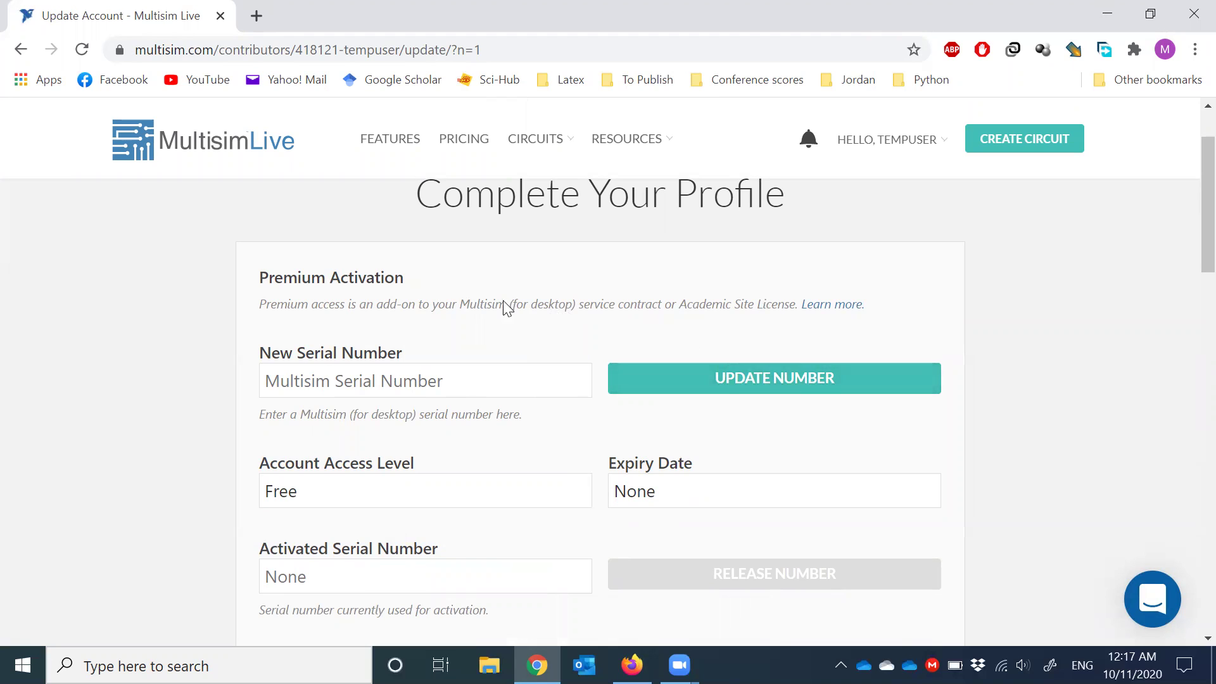
left_click_drag(452, 307, 576, 308)
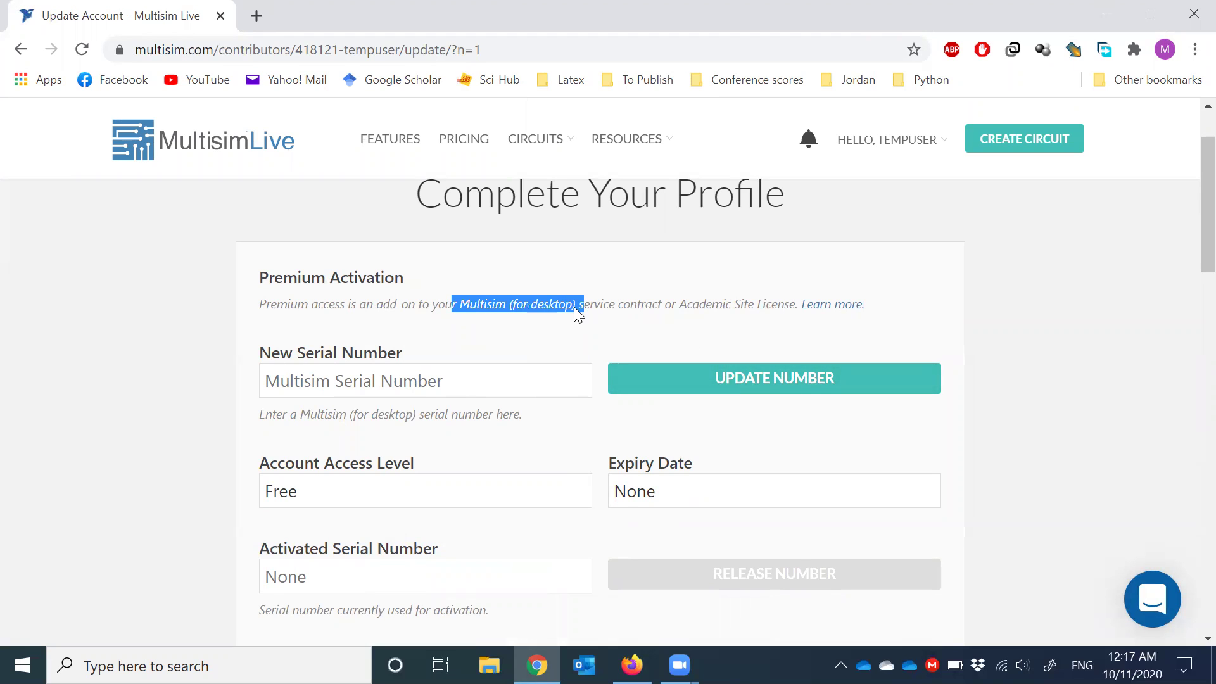
scroll(261, 443, "down", 3)
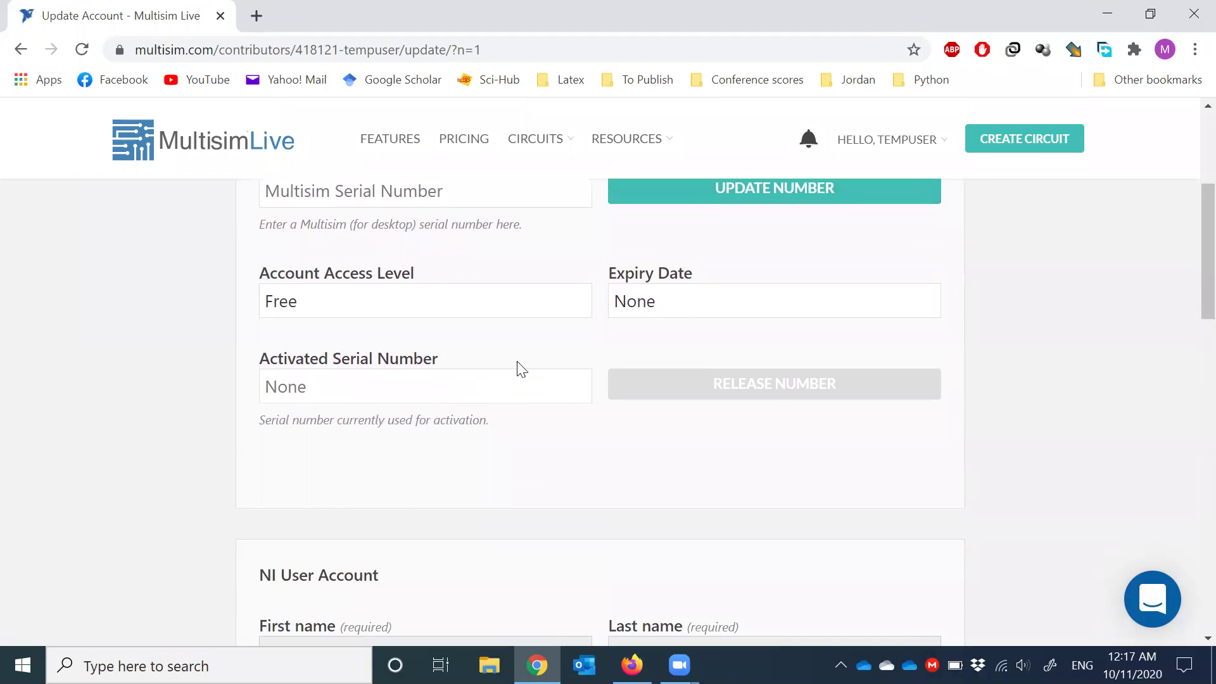
scroll(294, 361, "down", 3)
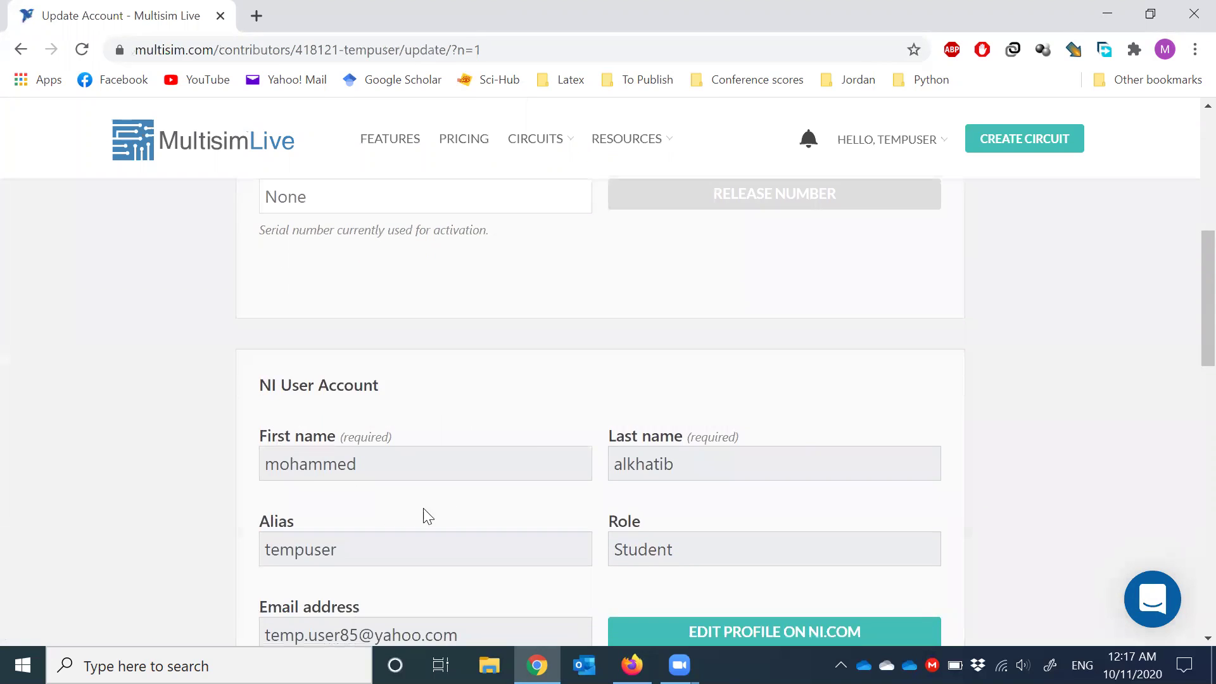
scroll(506, 444, "down", 3)
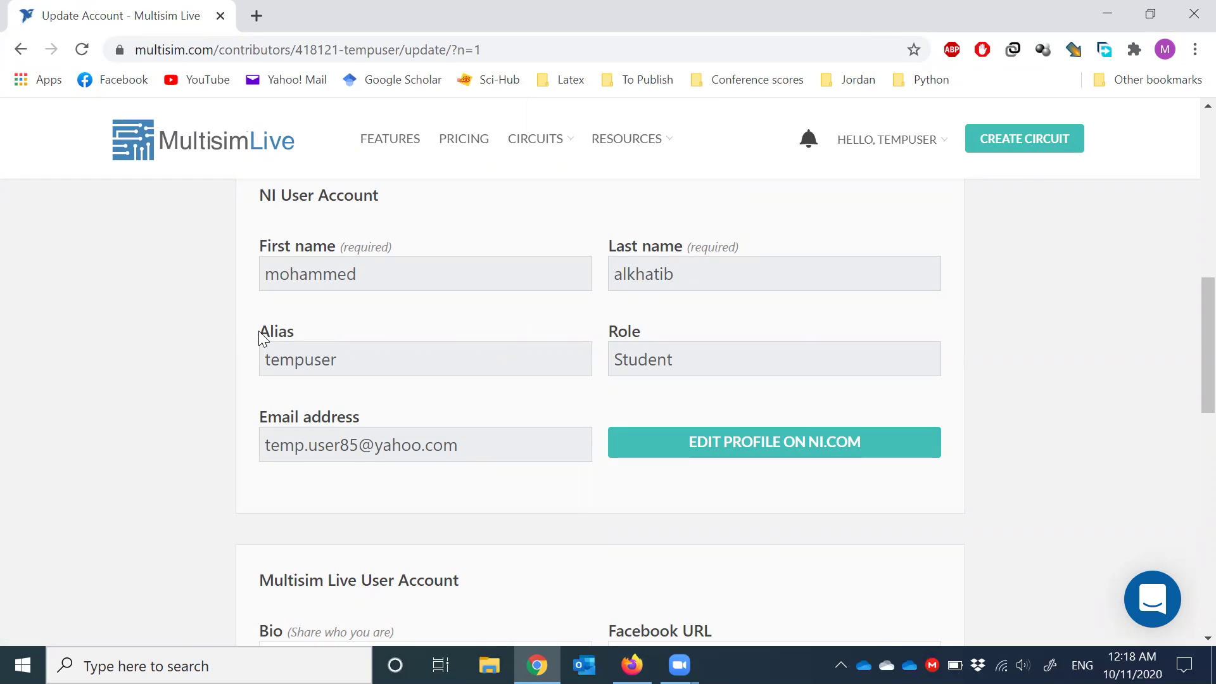
left_click_drag(258, 332, 295, 331)
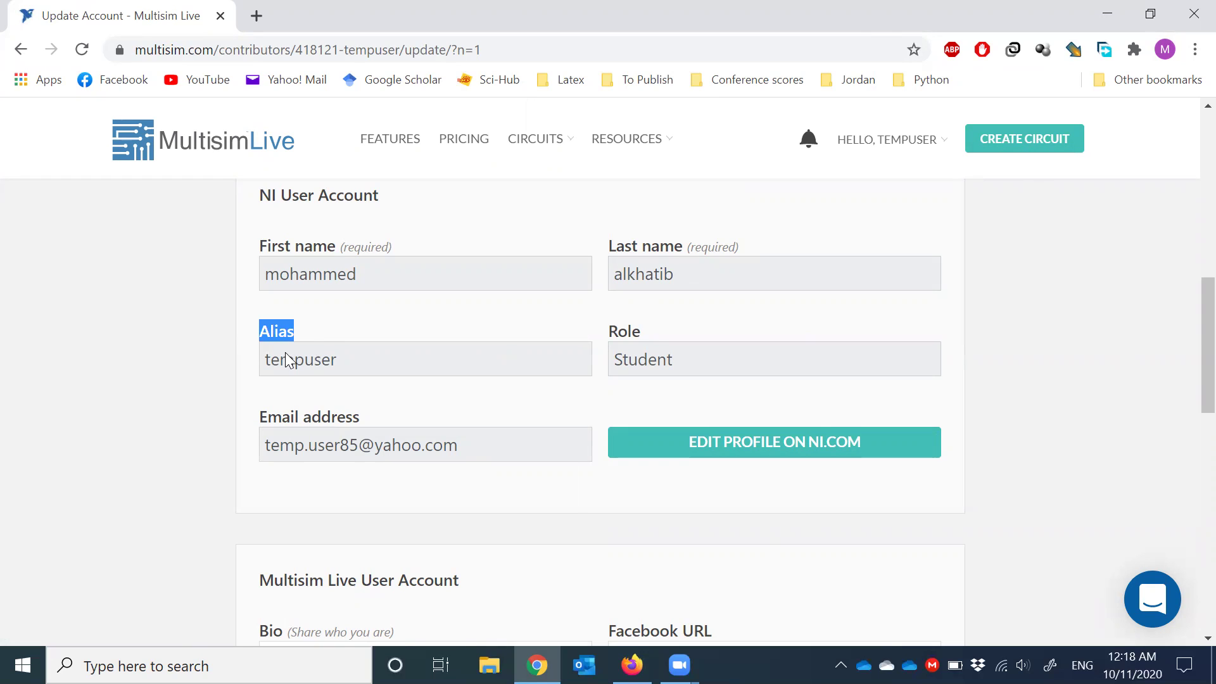
left_click(284, 359)
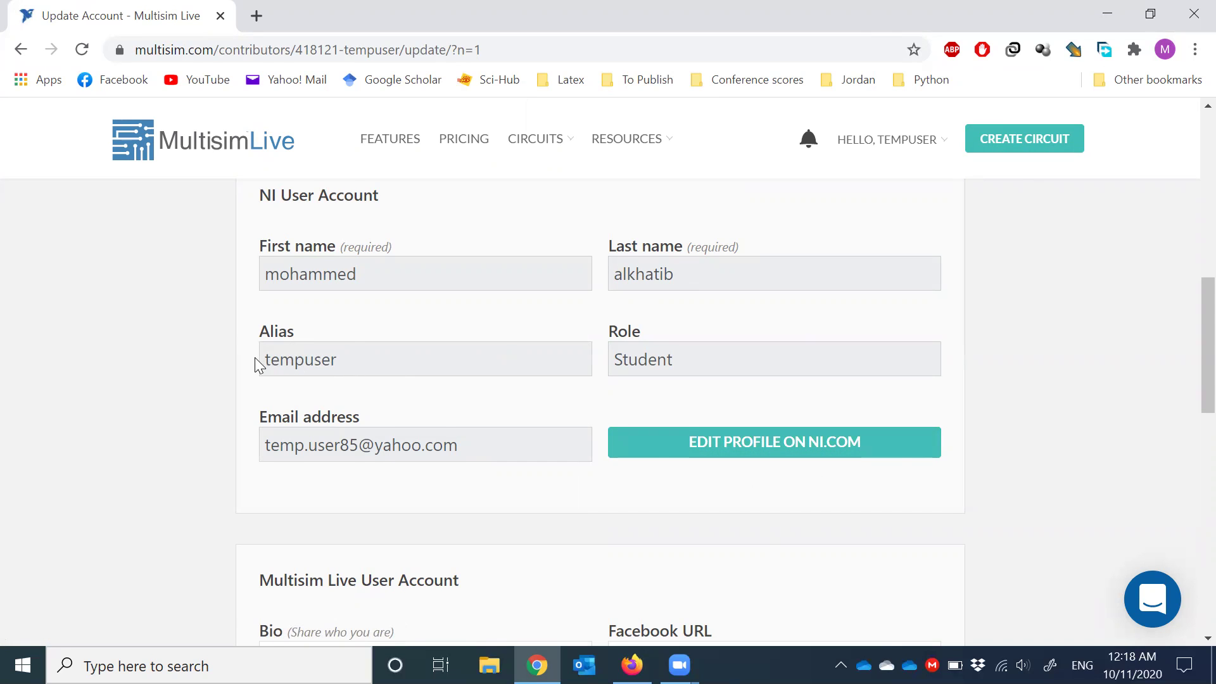
scroll(260, 364, "down", 1)
scroll(585, 468, "up", 8)
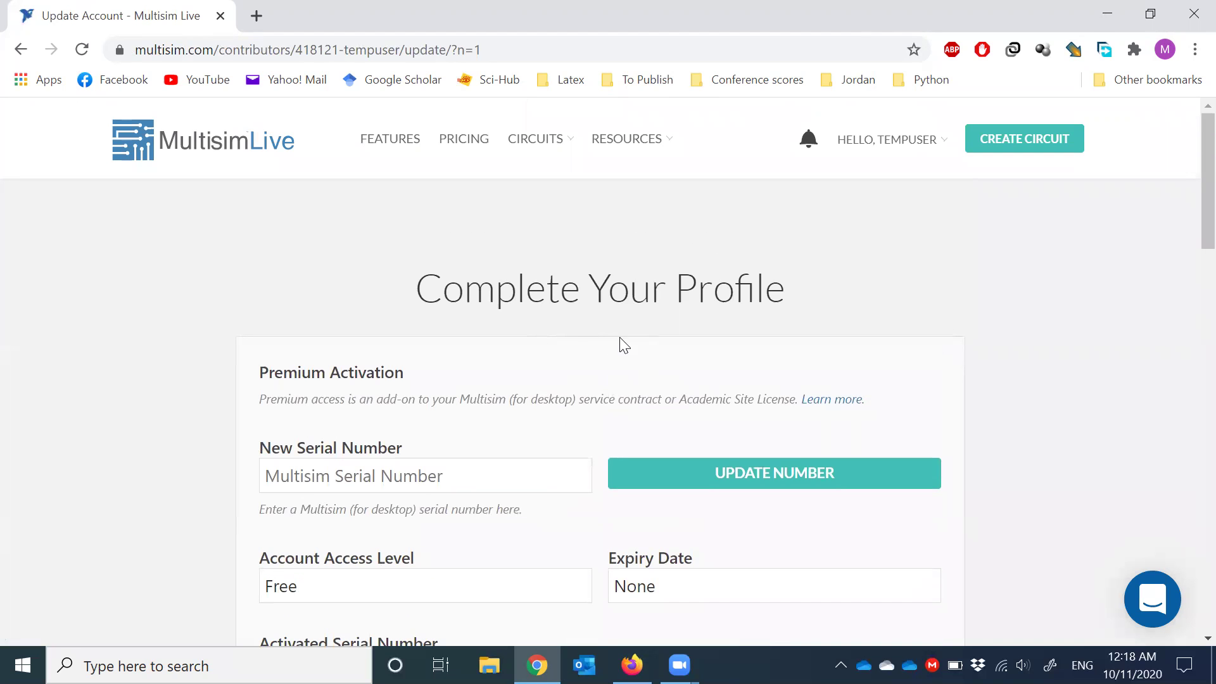
scroll(406, 462, "down", 1)
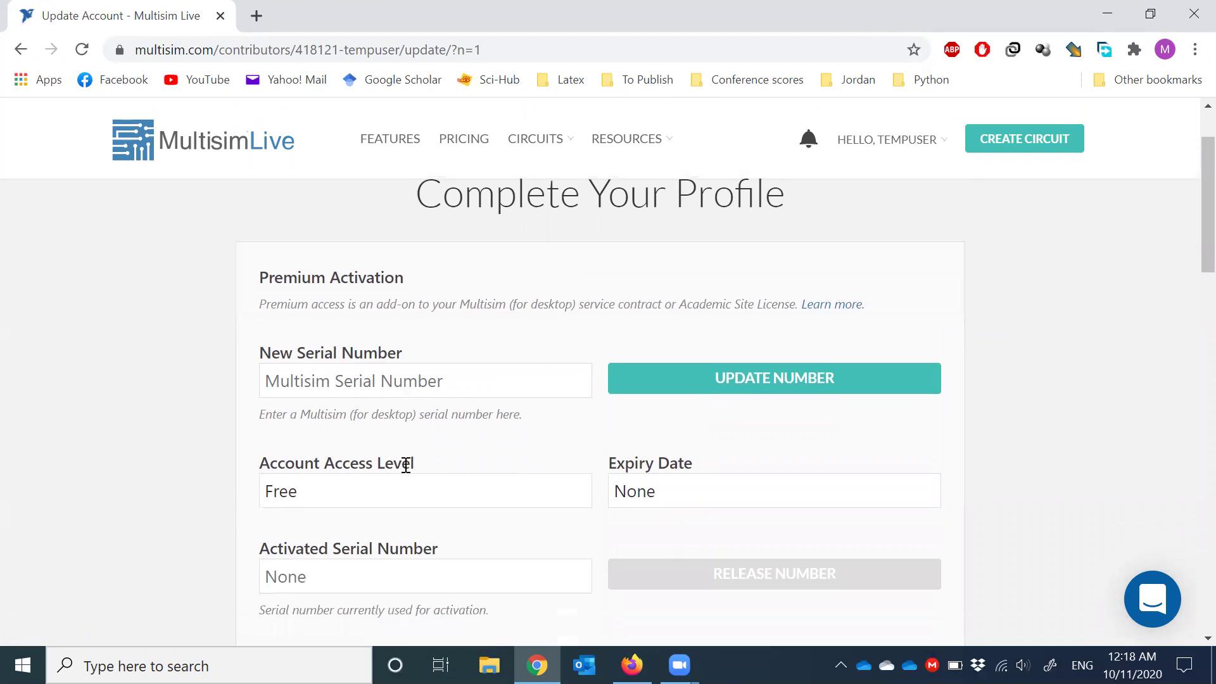
left_click(1018, 148)
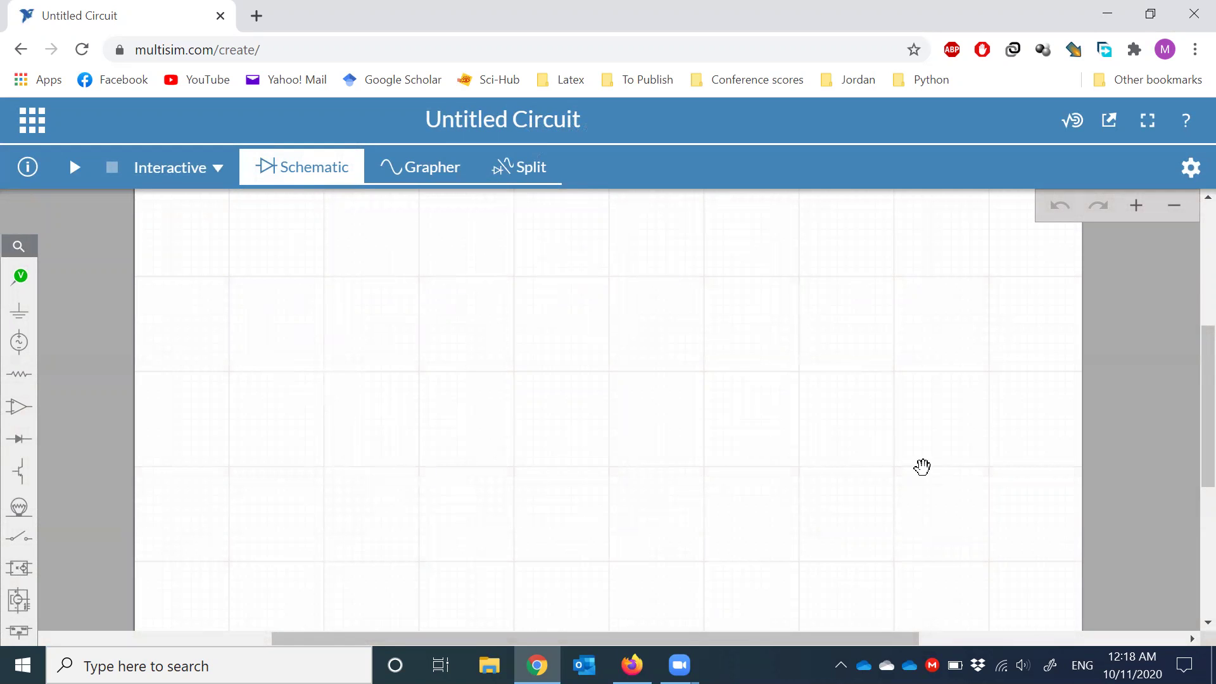
scroll(588, 379, "up", 2)
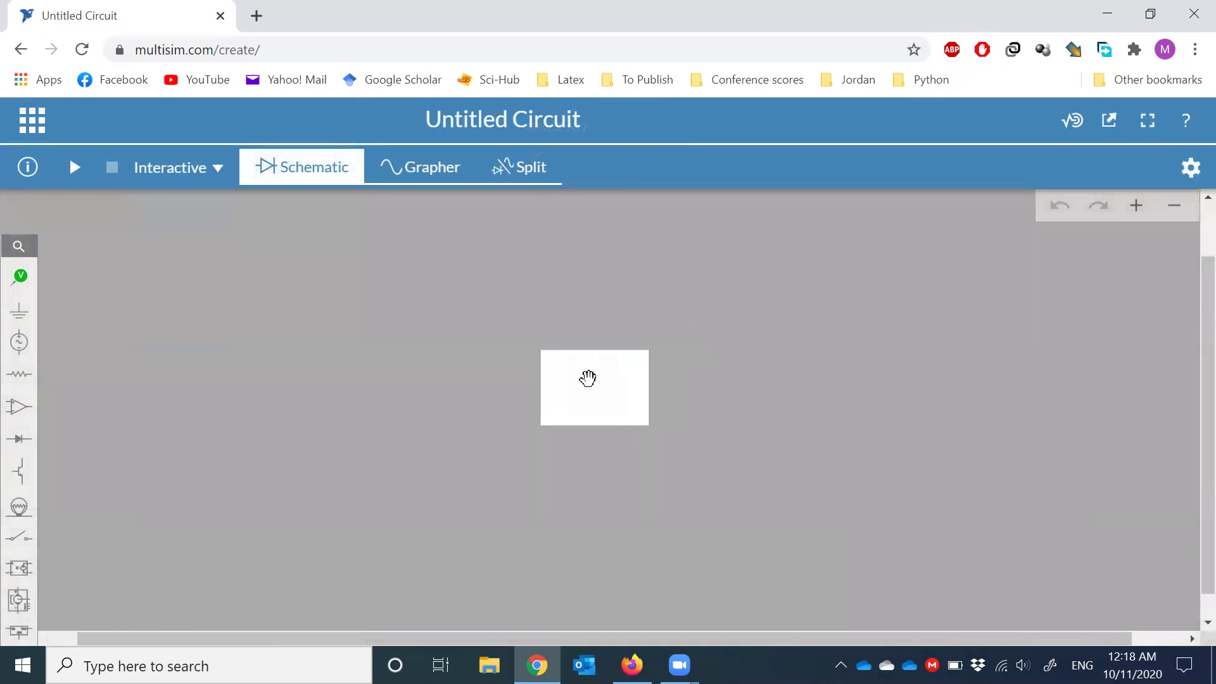
scroll(588, 378, "up", 1)
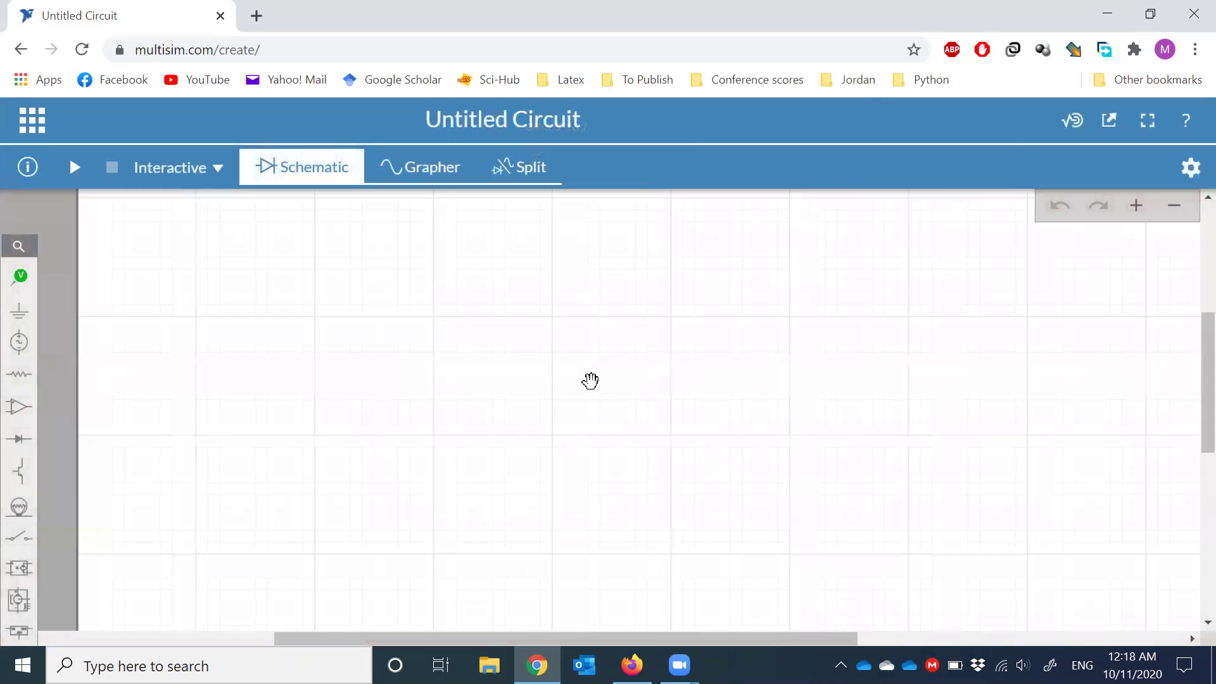
scroll(553, 380, "down", 1)
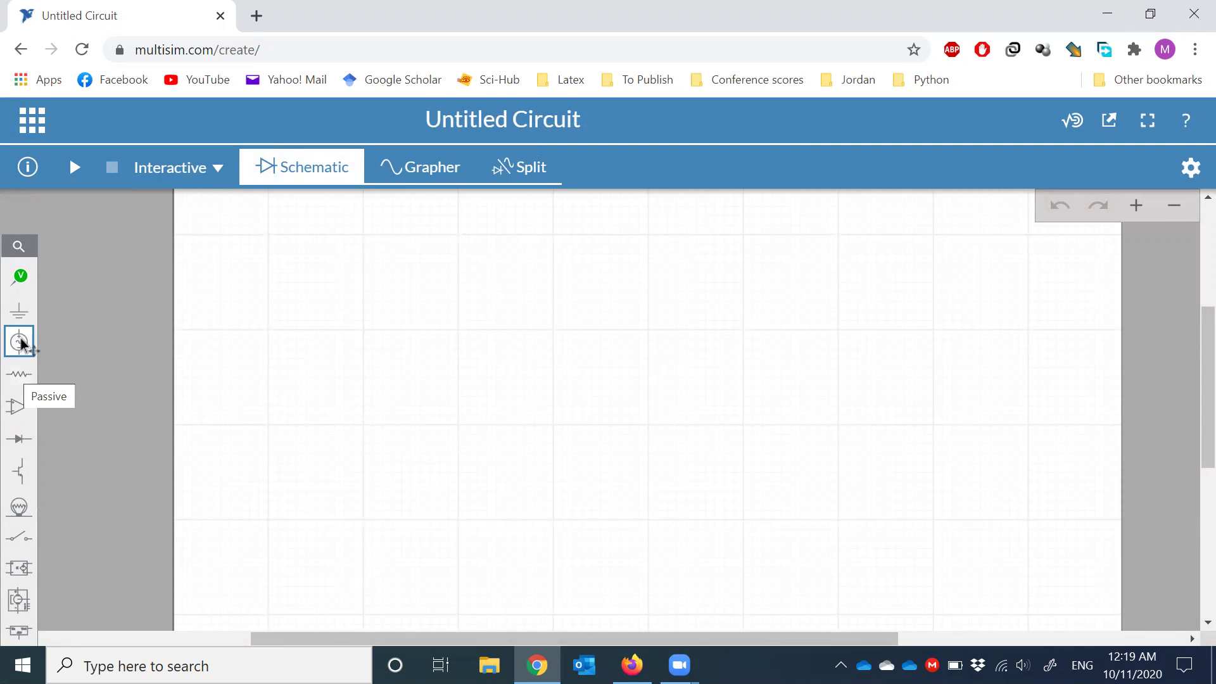
- Place a 12 V DC voltage source V1 from the Sources flyout, leaving it upright
left_click(21, 343)
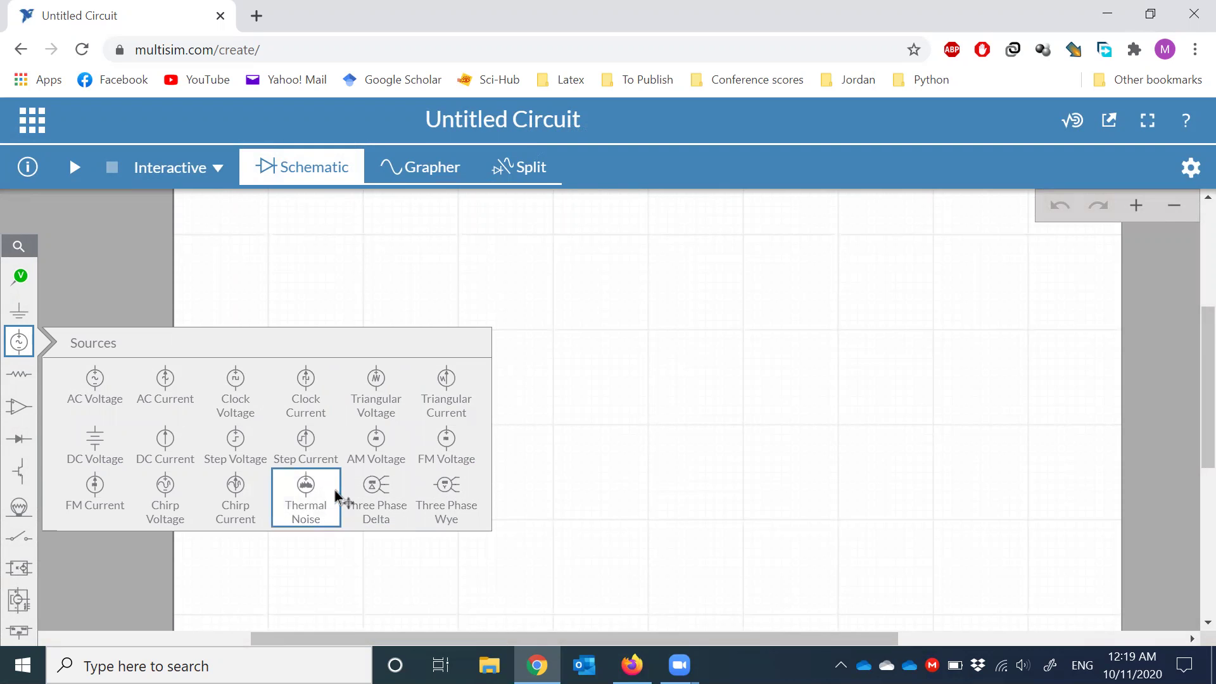
left_click(95, 447)
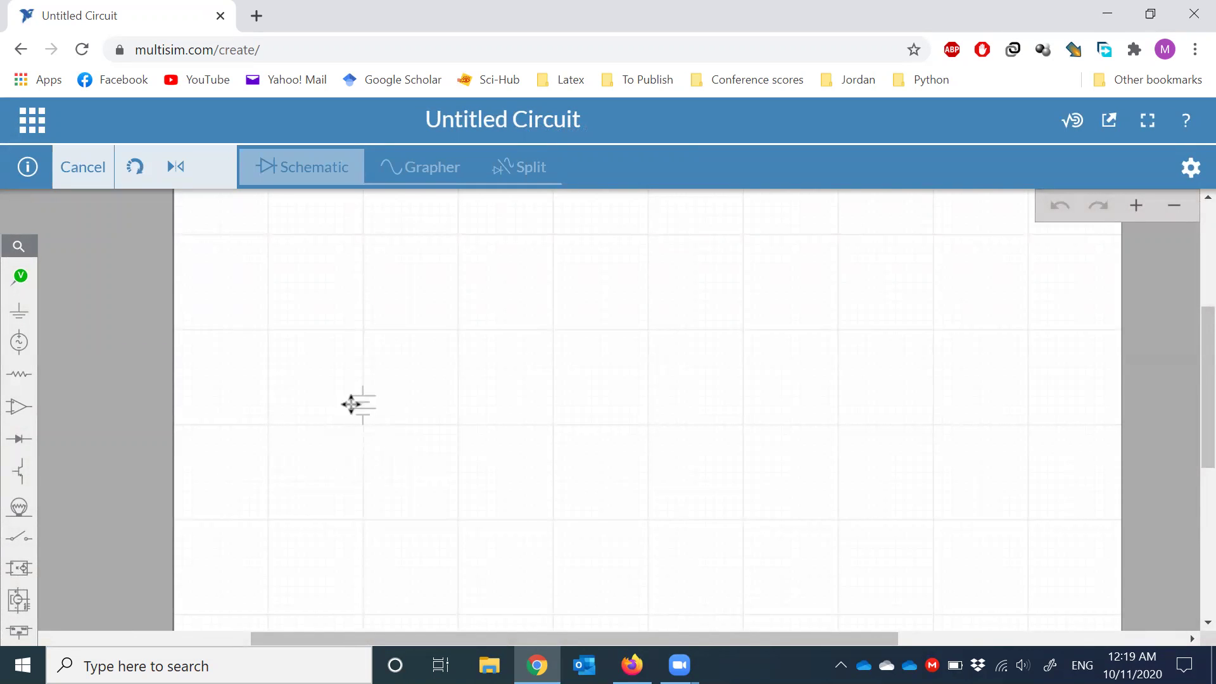
left_click(344, 404)
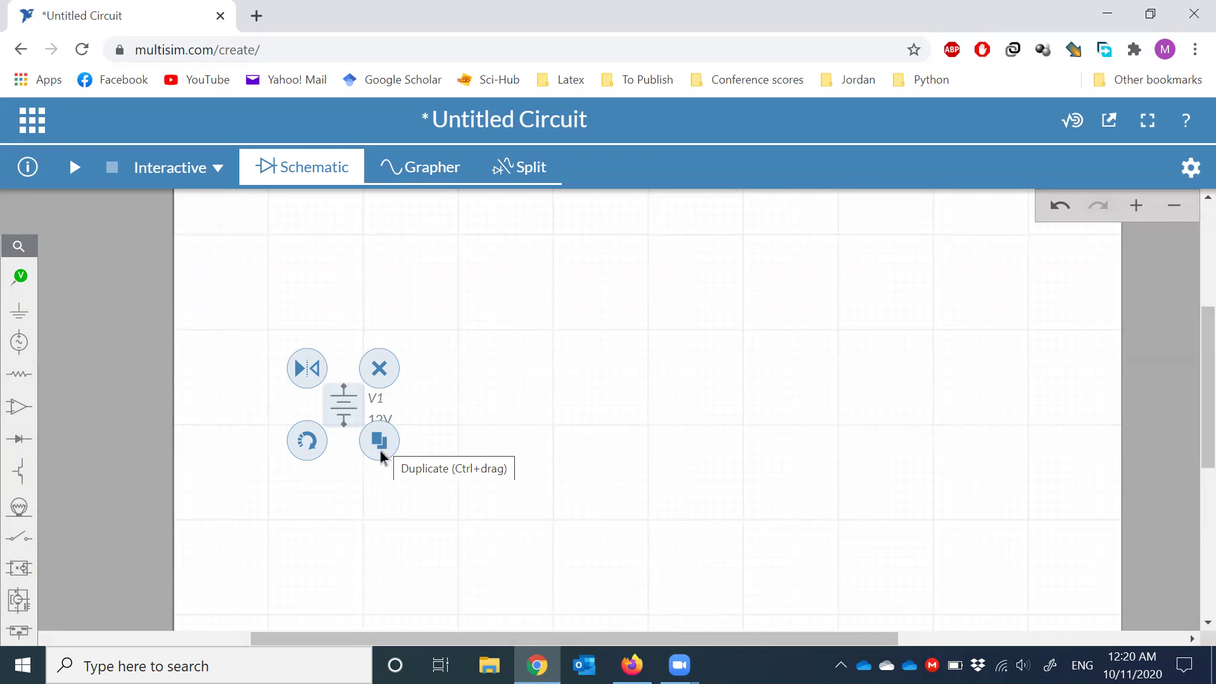
left_click(313, 445)
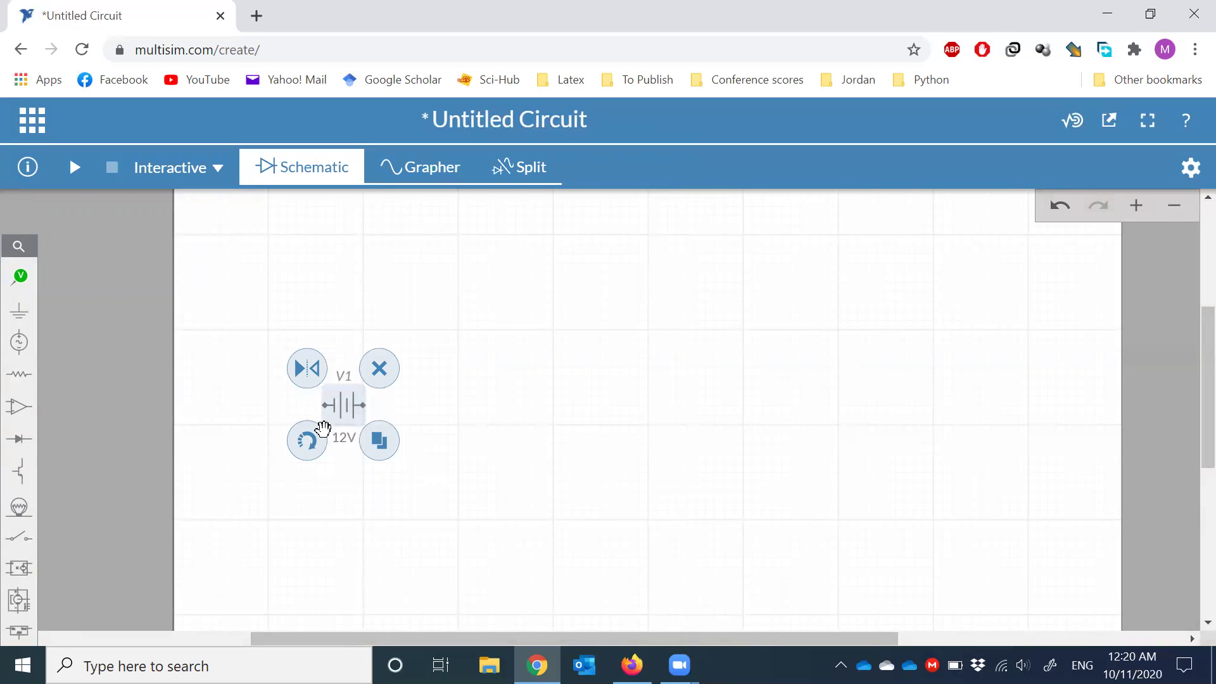
left_click(314, 442)
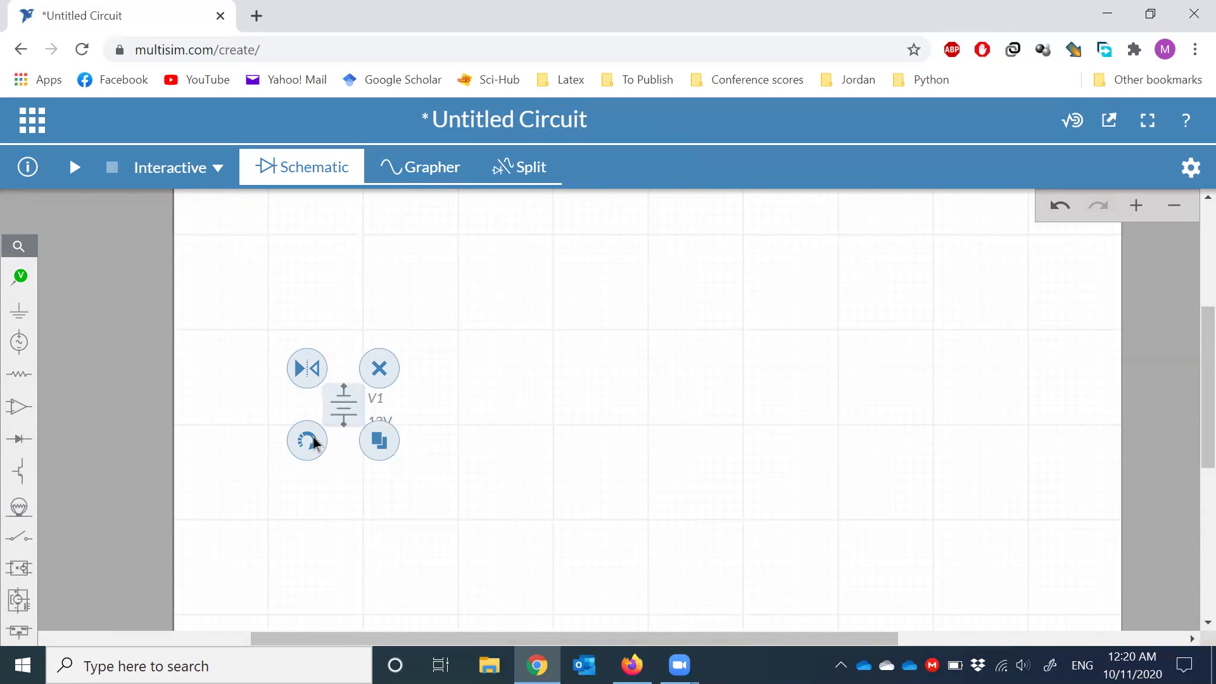
left_click(314, 443)
left_click(314, 443)
left_click(490, 454)
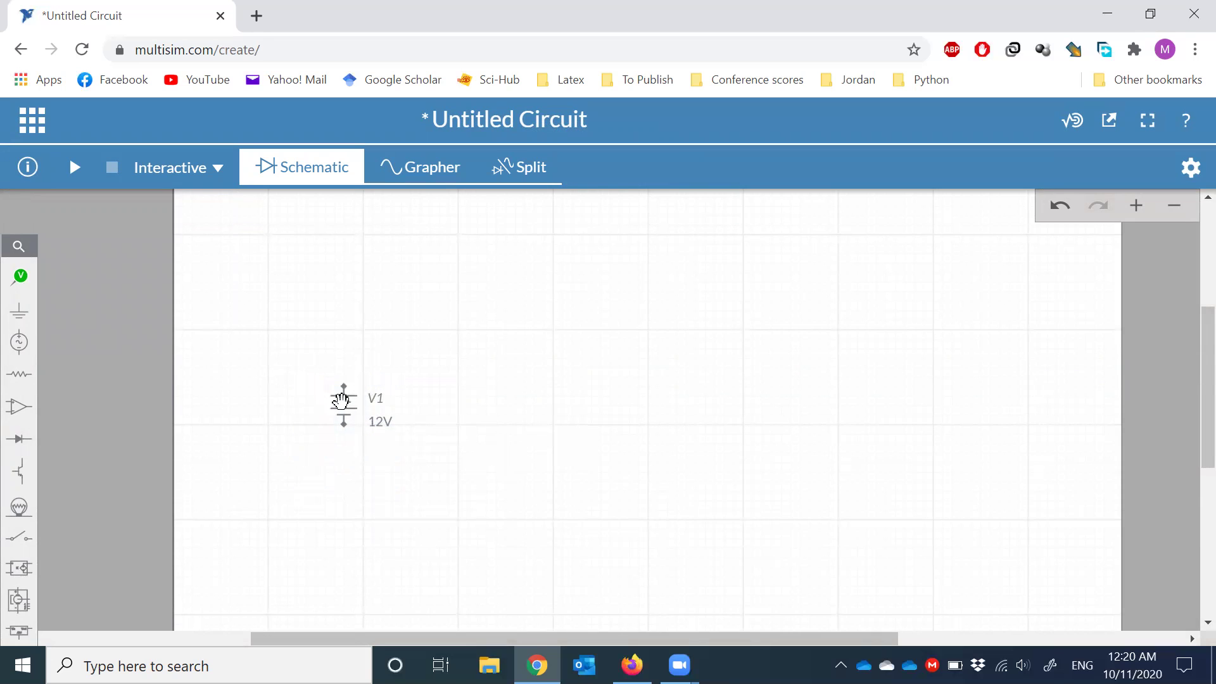
- Relabel the DC source from V1 to V and change its voltage from 12 V to 5 V
left_click(342, 401)
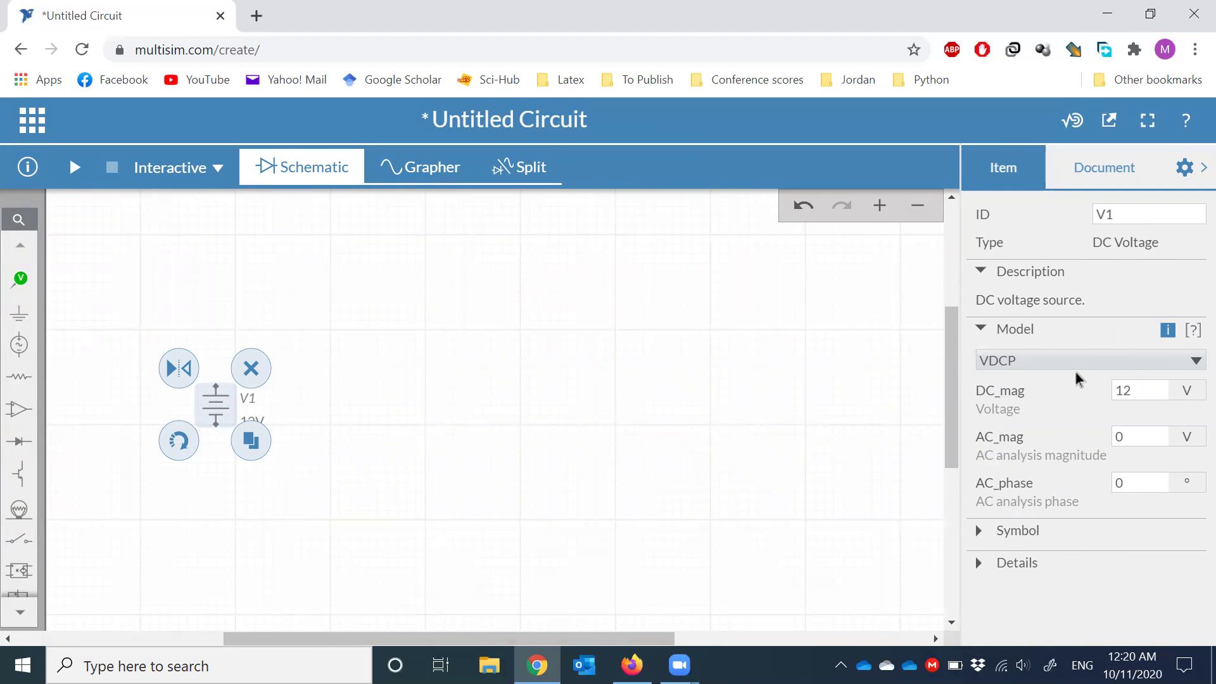
left_click(1121, 219)
double_click(1107, 218)
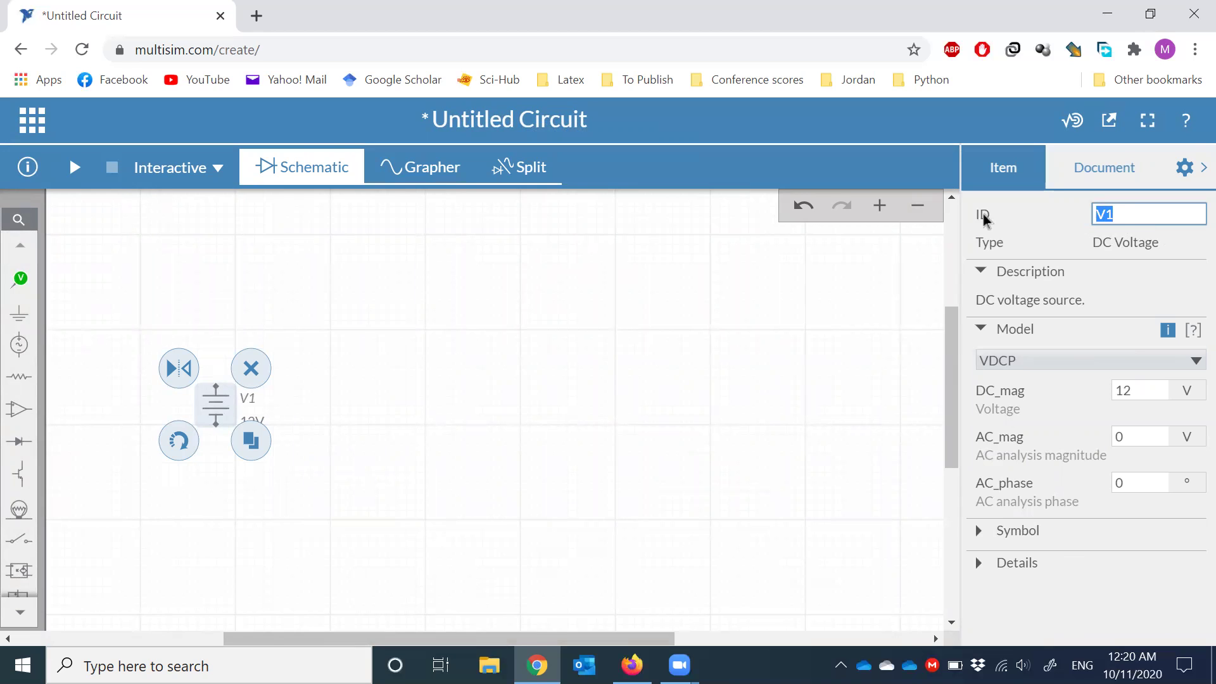
left_click(1137, 216)
left_click_drag(1137, 391, 1120, 391)
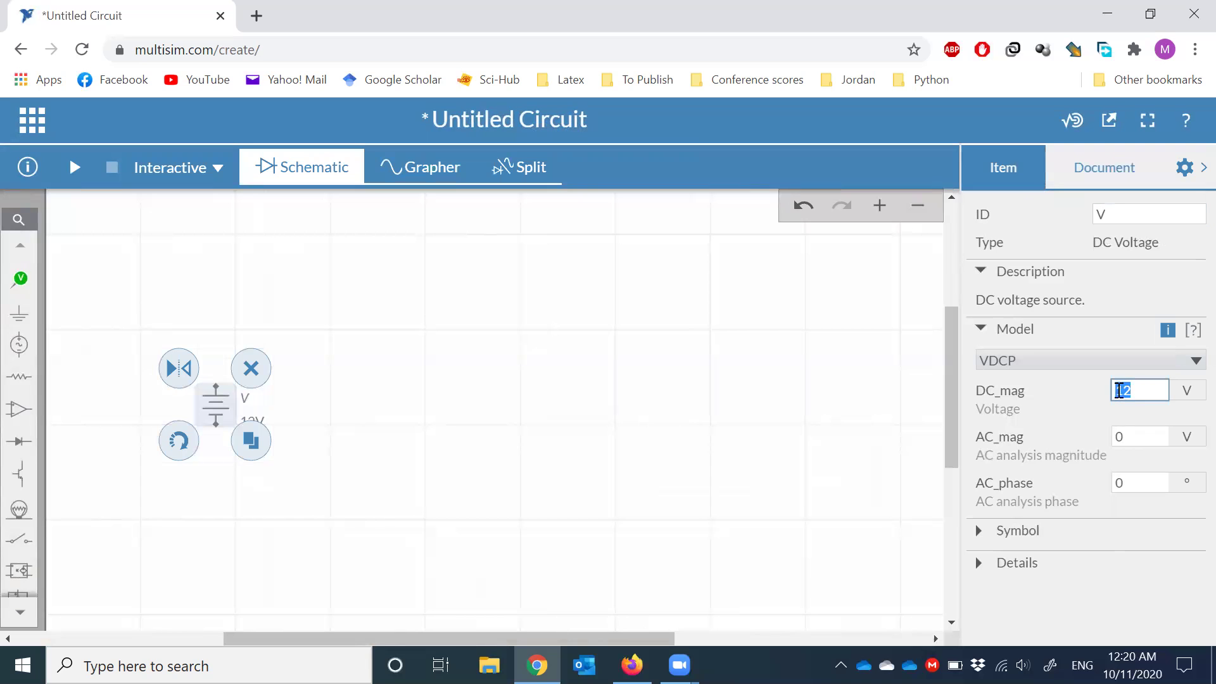
type("5")
left_click(557, 592)
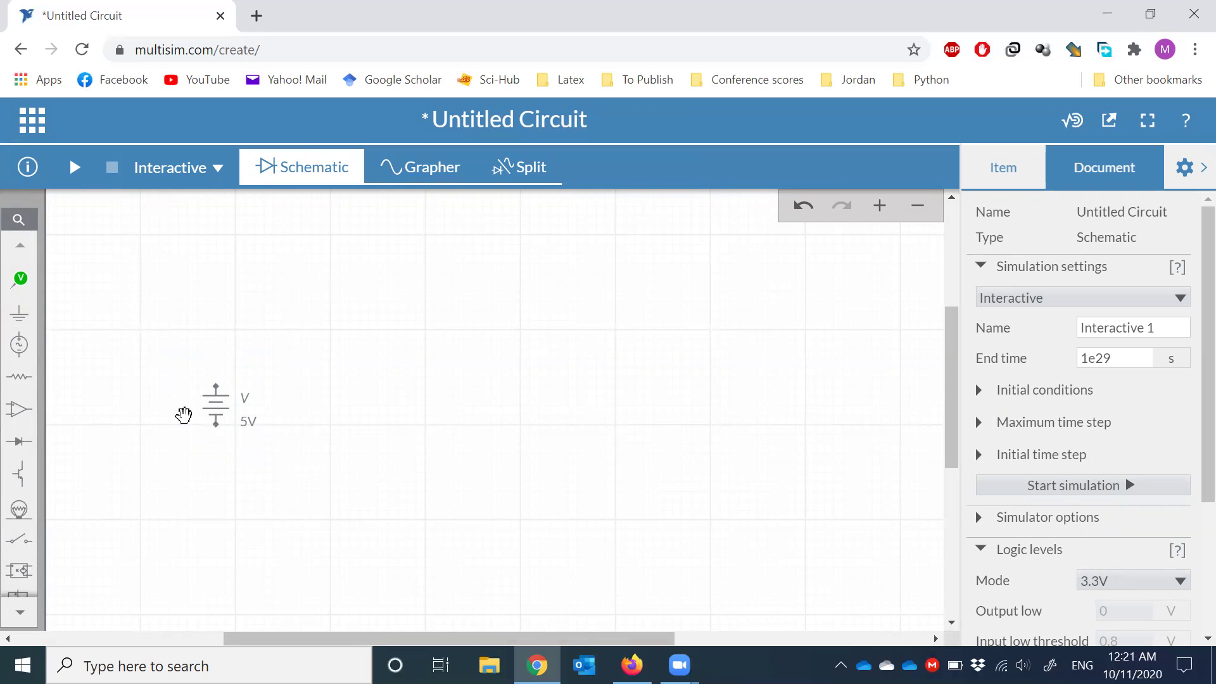
- Place a resistor to the right of the source and rotate it vertical
left_click(18, 379)
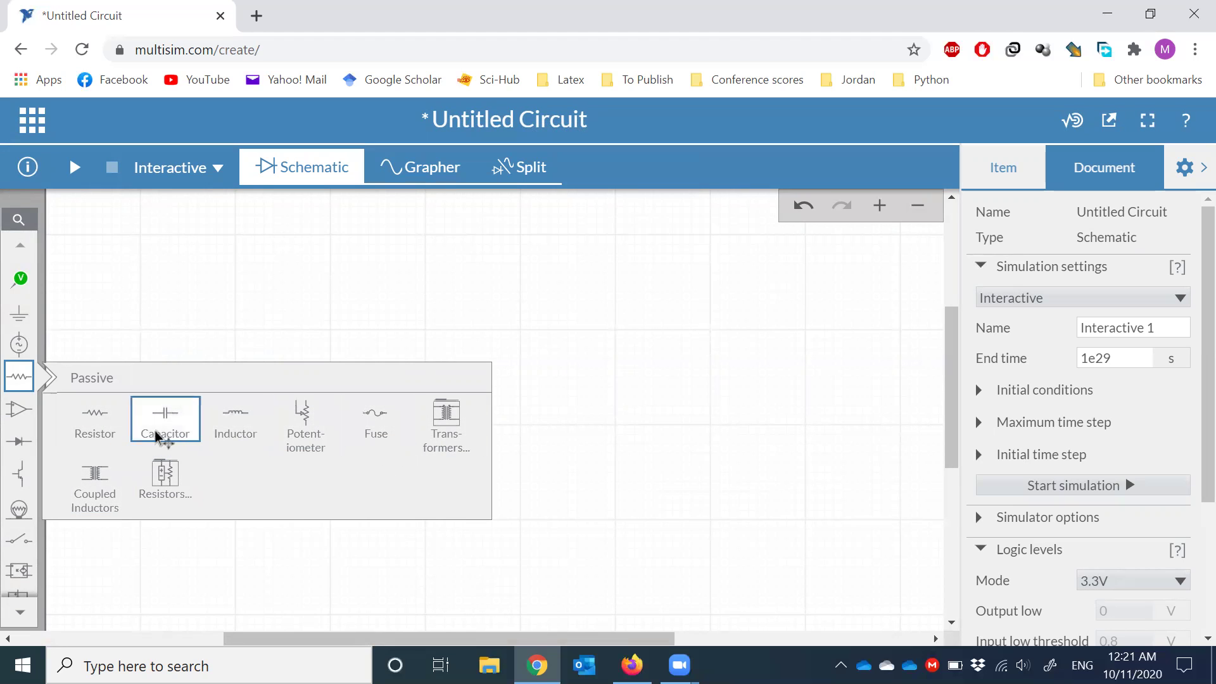
left_click(96, 419)
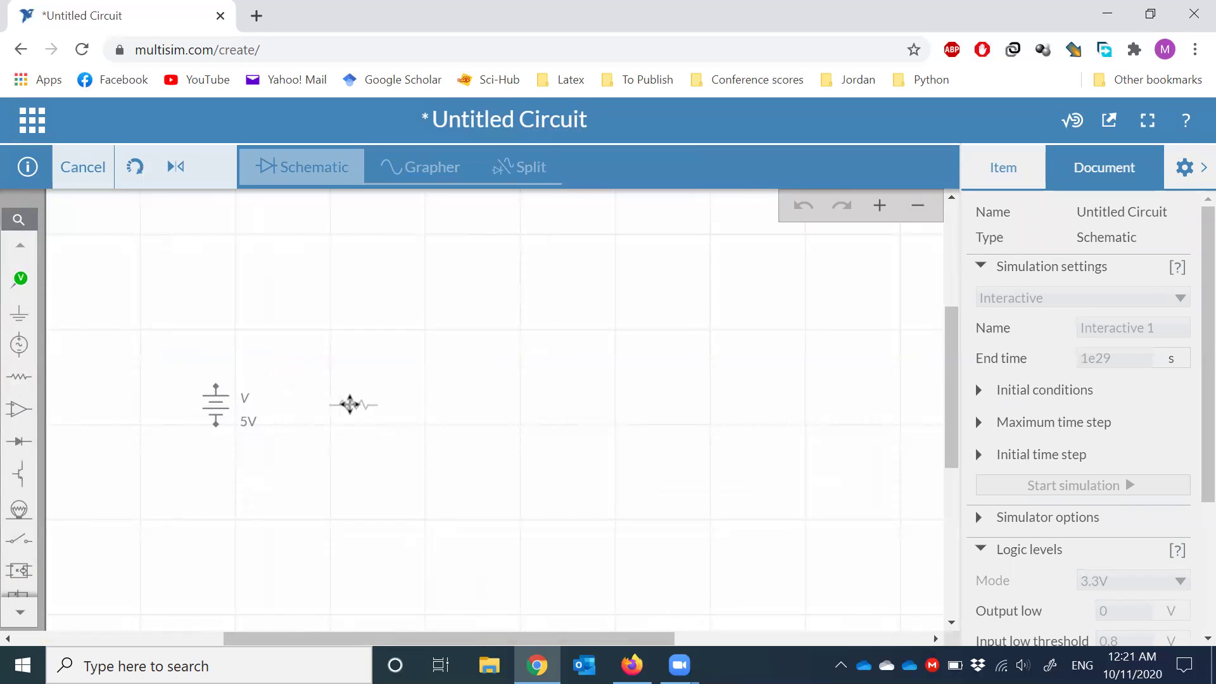
left_click(352, 404)
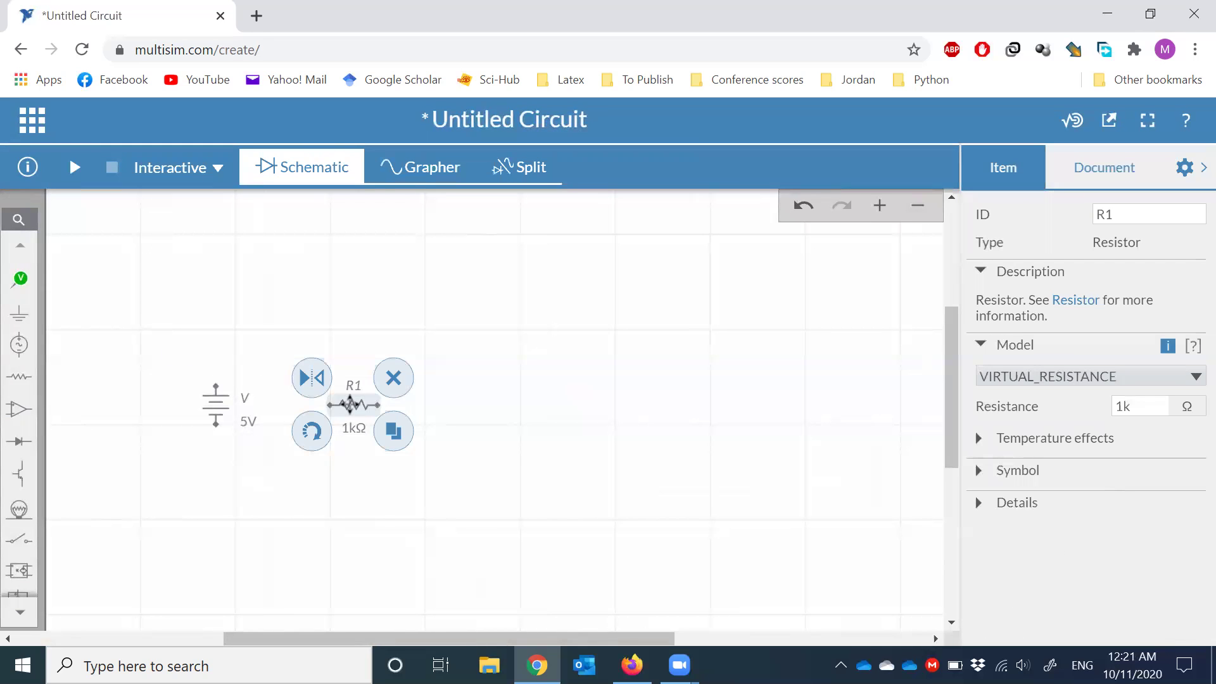
left_click(320, 433)
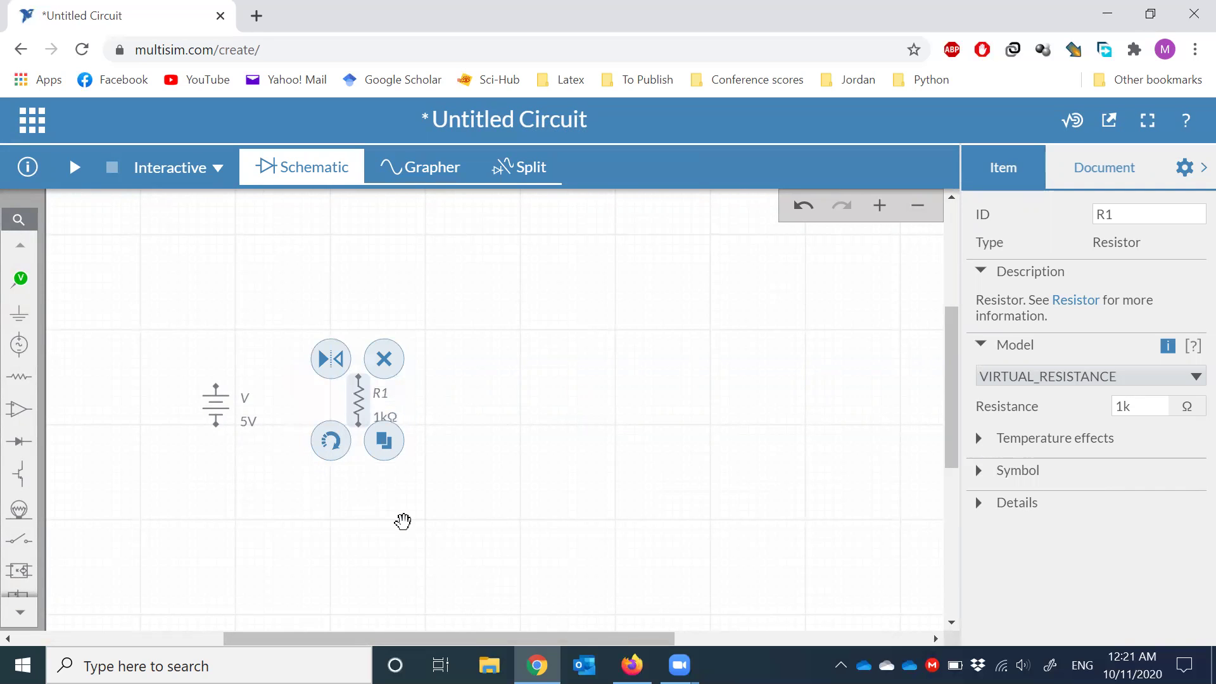
- Name the resistor R and change its resistance from 1k to 2 Ω
left_click(1118, 214)
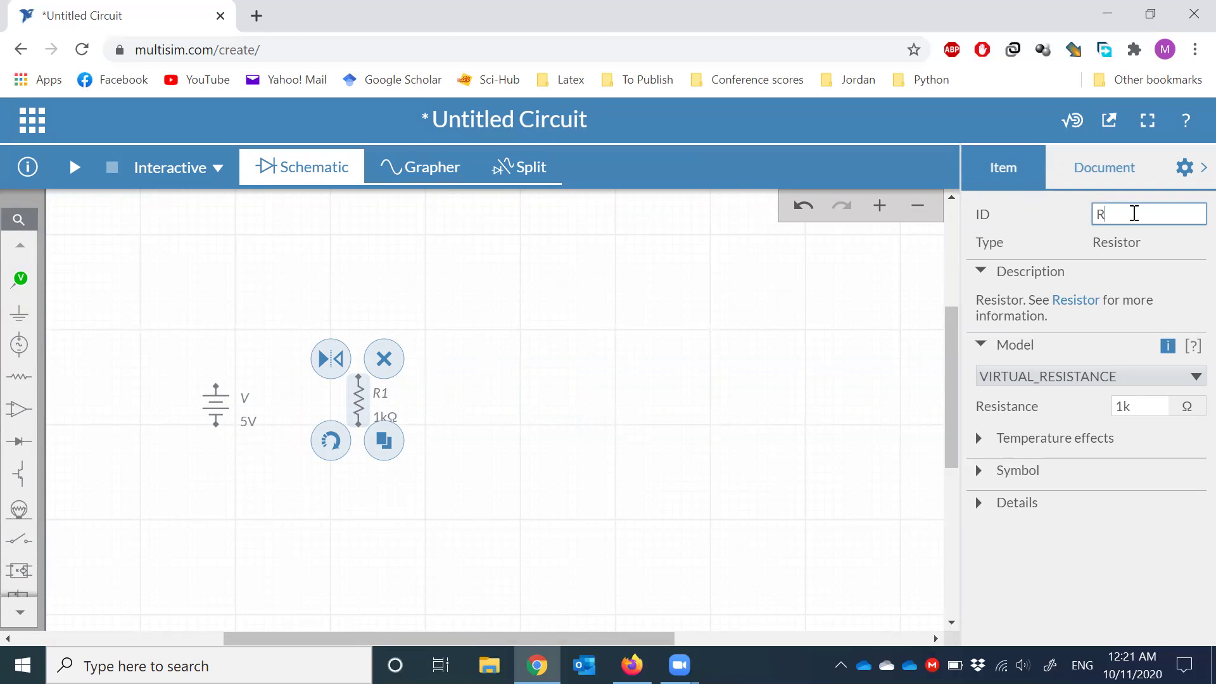
left_click(1134, 407)
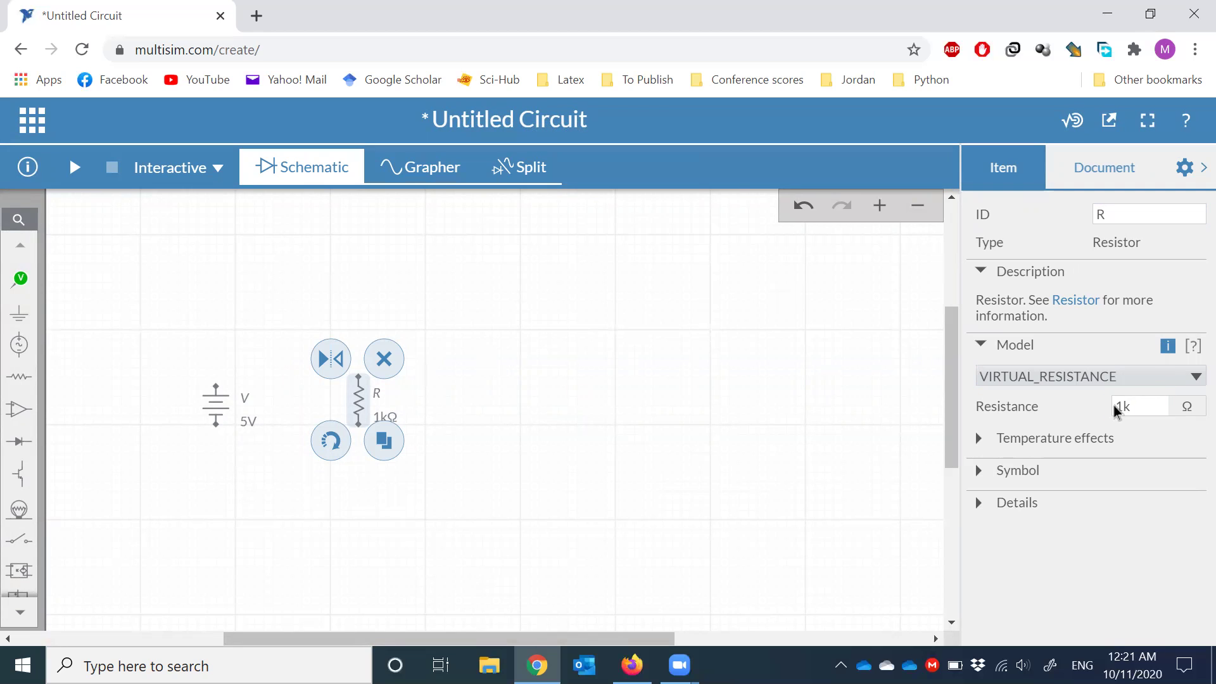
double_click(1120, 407)
type("2")
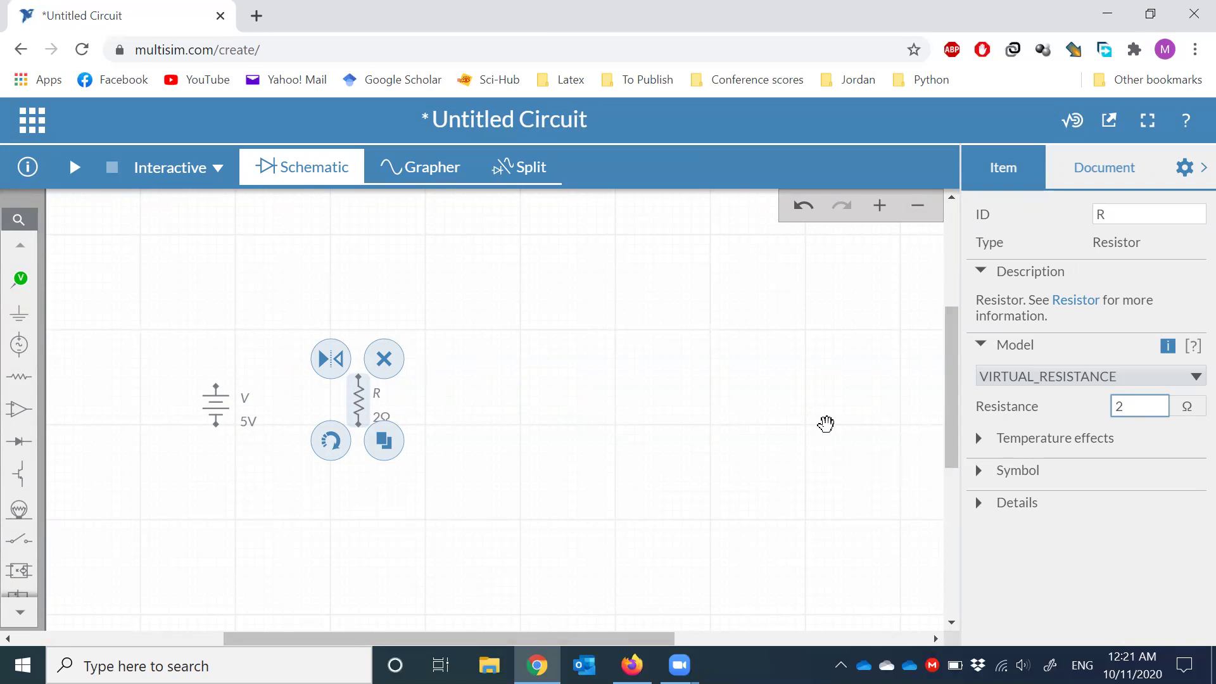
left_click(659, 391)
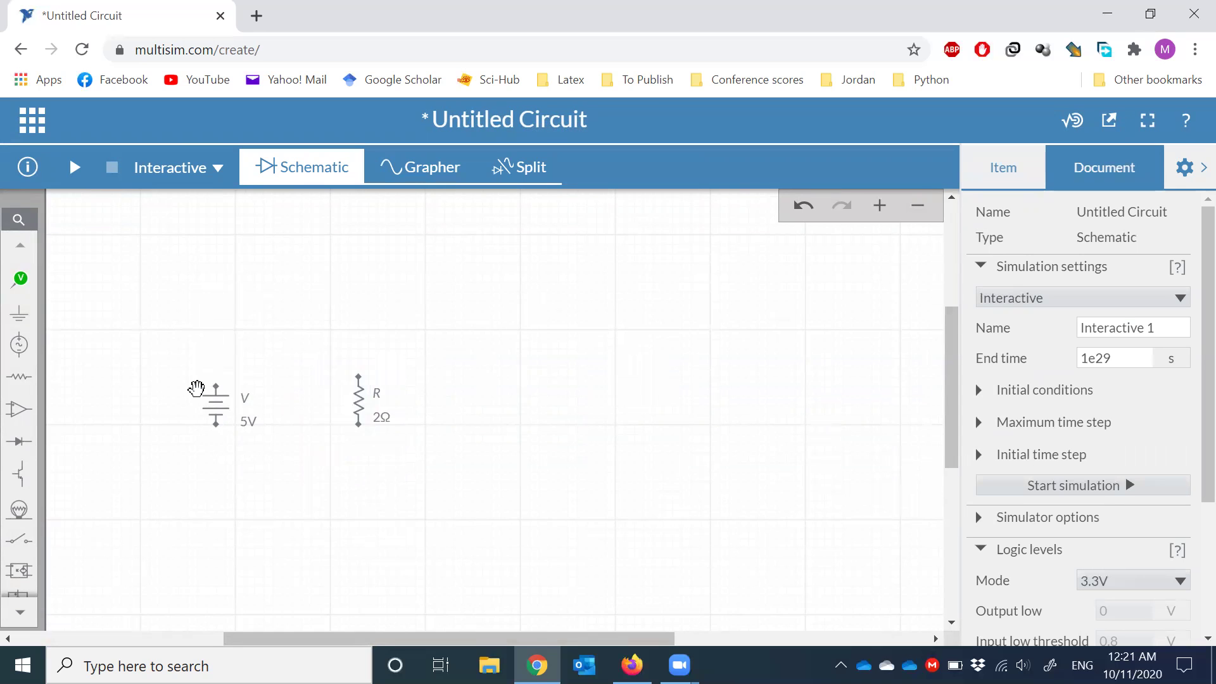
- Wire the source's top terminal to the resistor's top terminal as net 1, raised above the parts
scroll(197, 388, "up", 3)
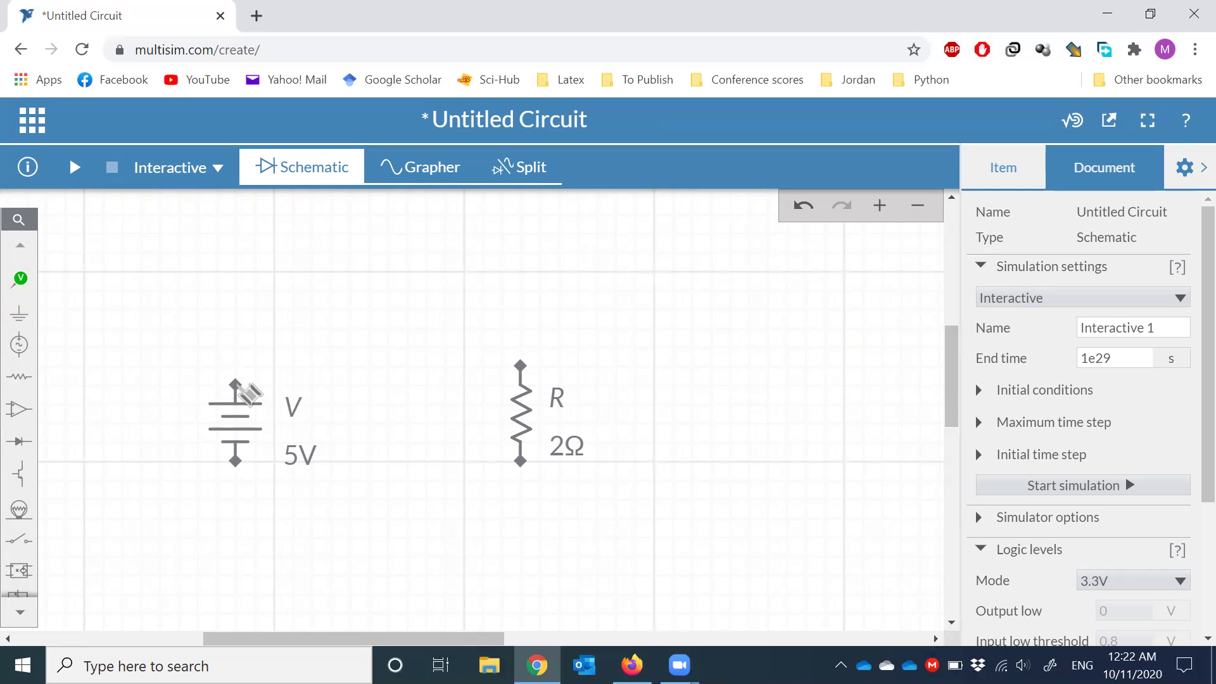
left_click(240, 386)
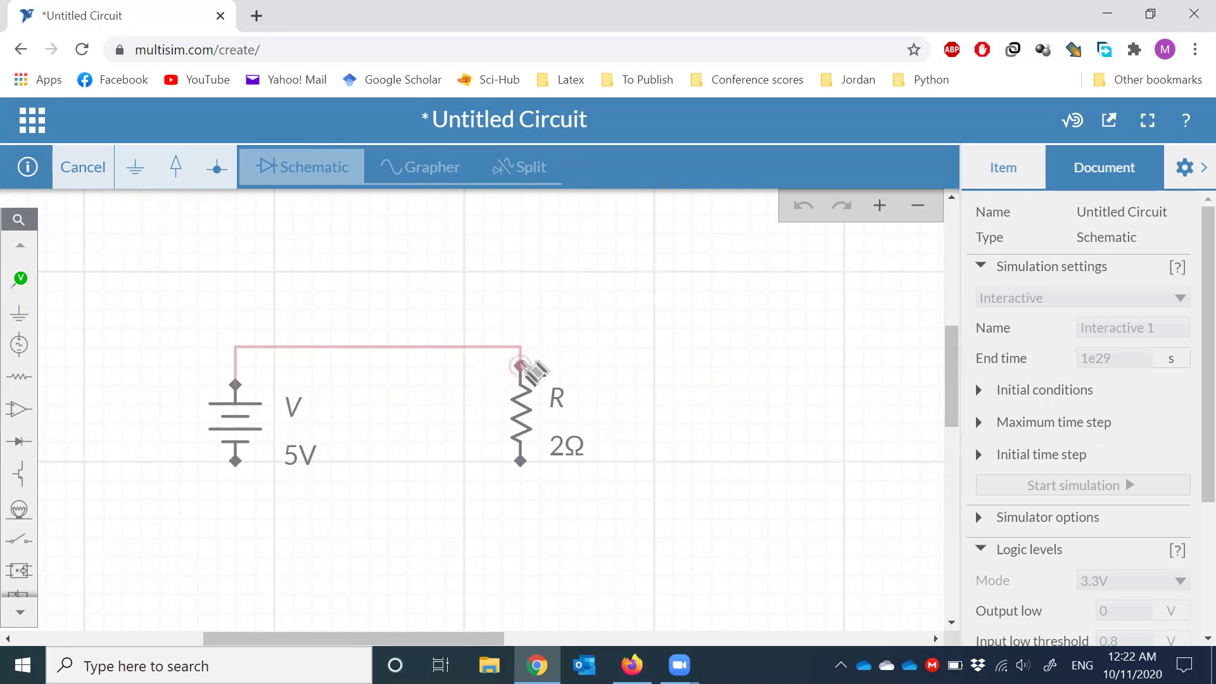
left_click(521, 366)
left_click(703, 418)
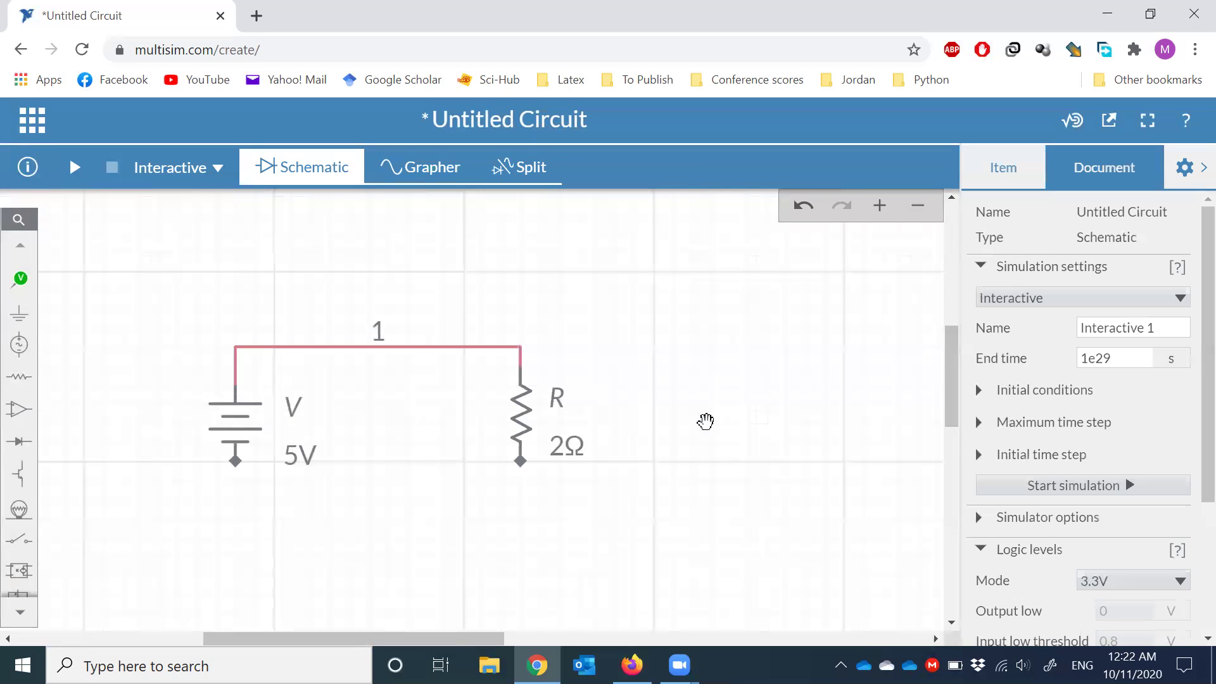
left_click(371, 350)
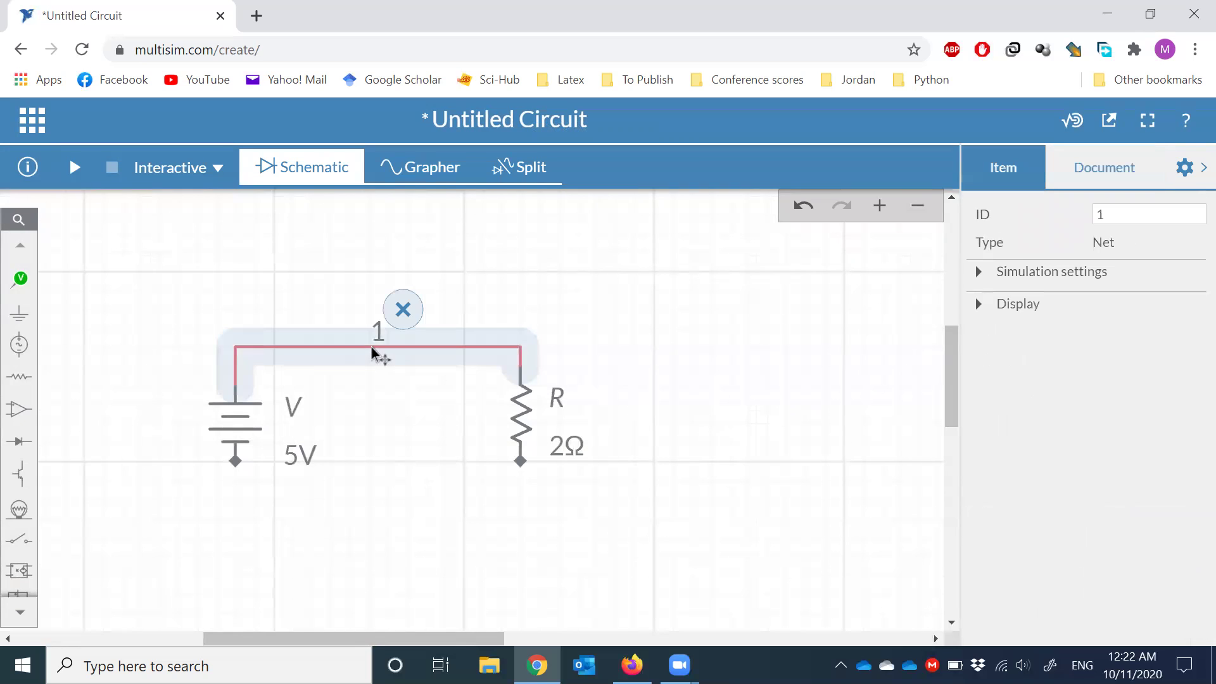
left_click(665, 512)
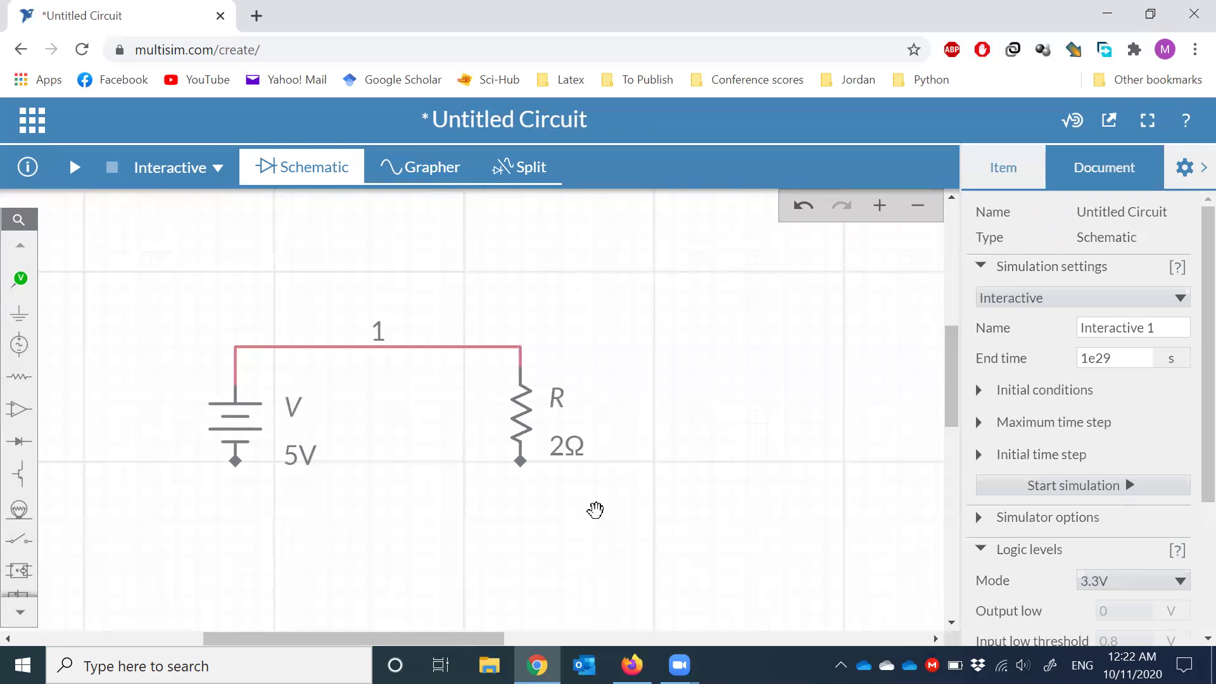
left_click(355, 349)
left_click(366, 318)
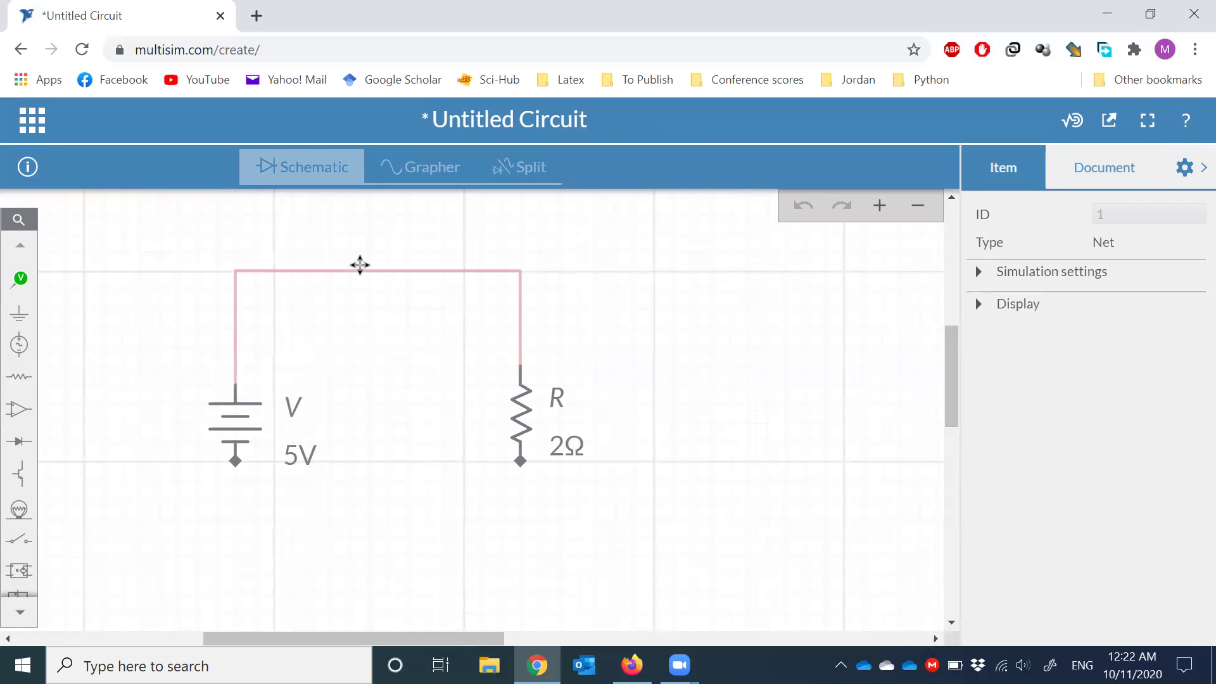
left_click_drag(360, 283, 393, 293)
left_click(749, 484)
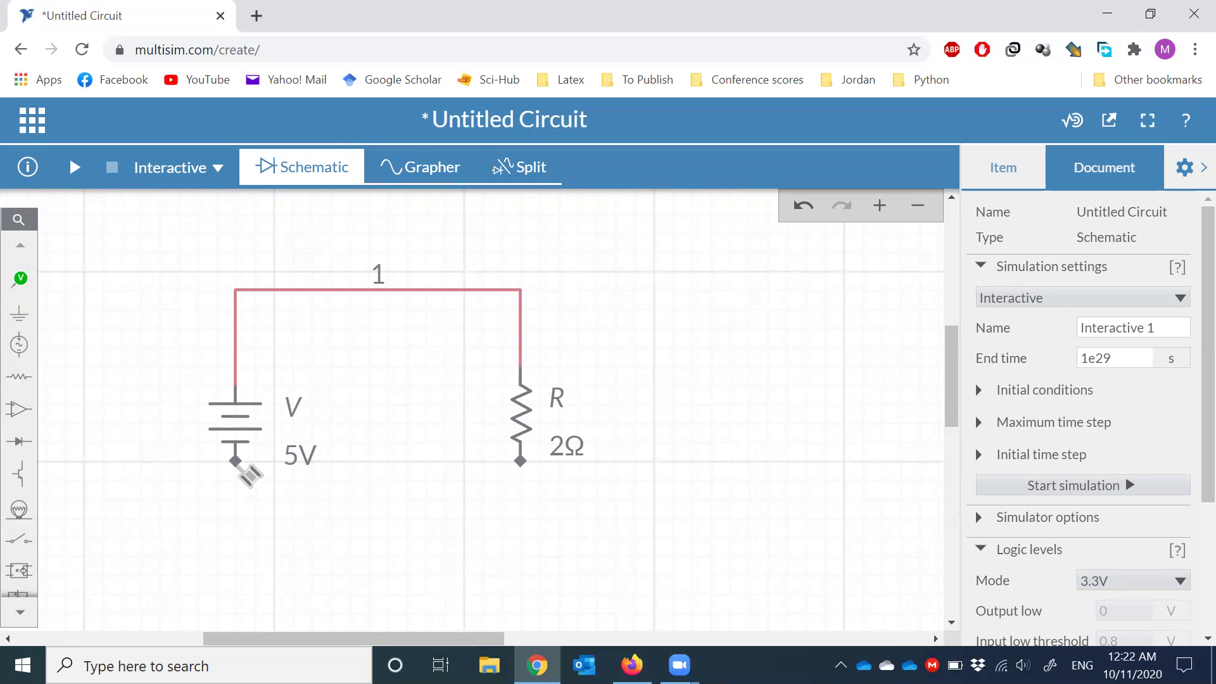
- Wire the two bottom terminals as net 2 and lower that wire below the components
left_click(236, 461)
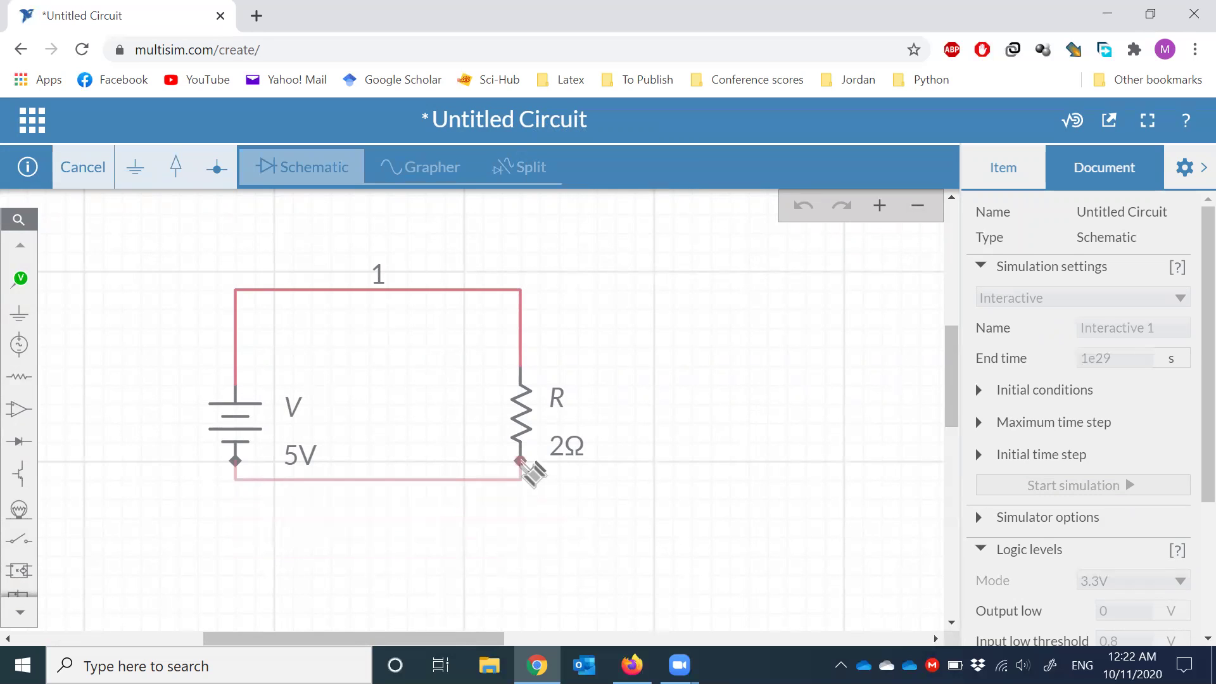
left_click(521, 461)
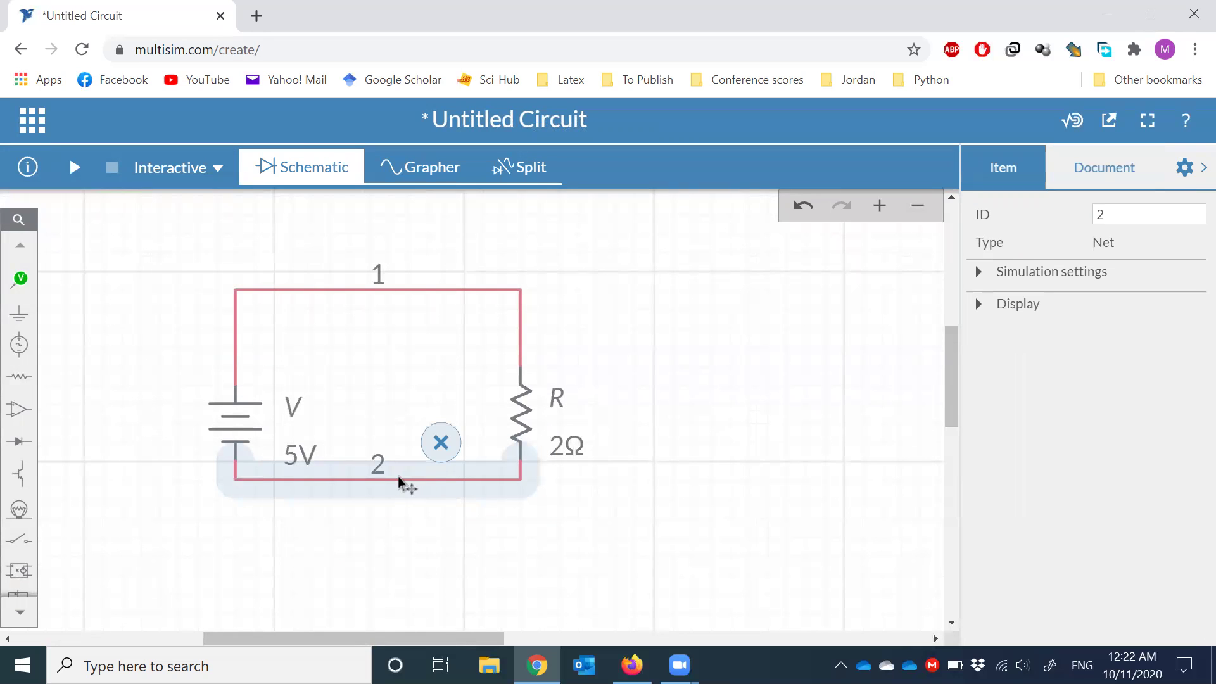
left_click_drag(402, 483, 478, 533)
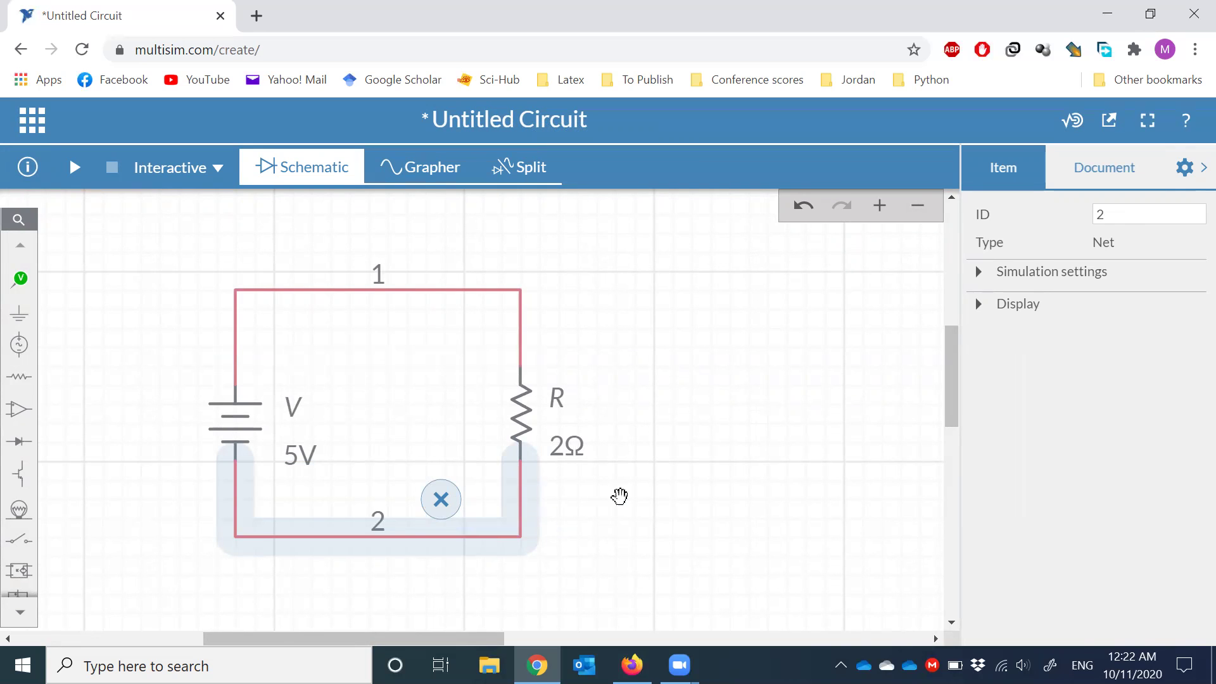
left_click(652, 496)
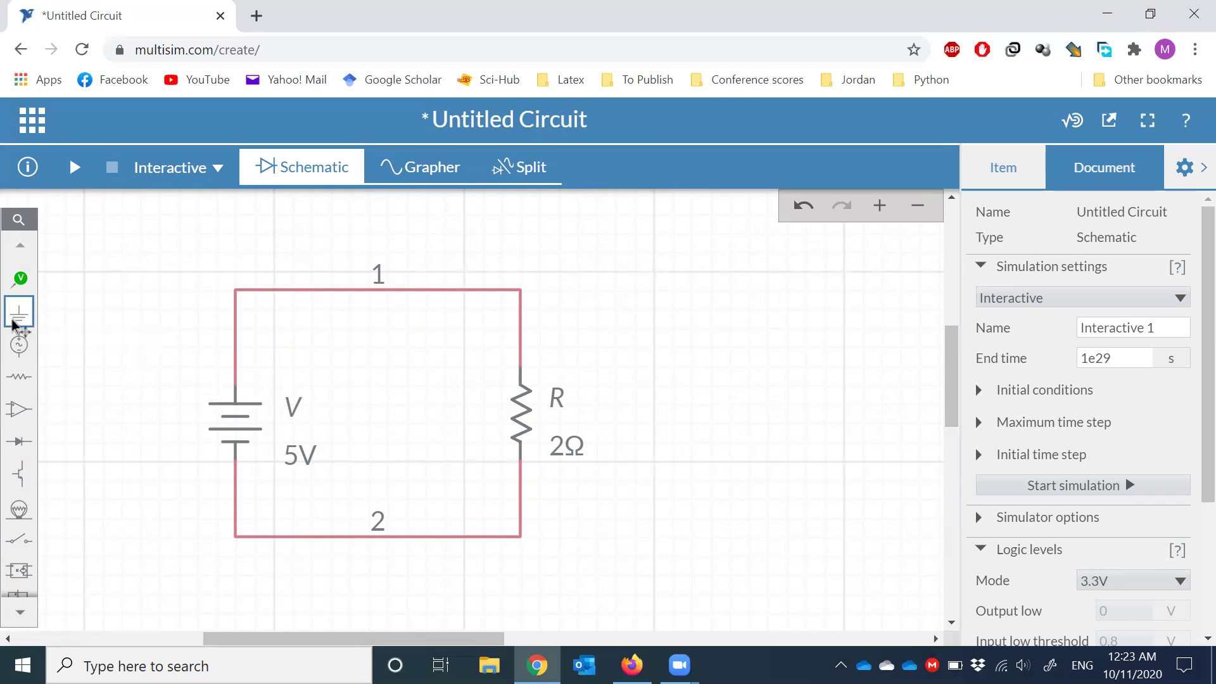
- Attach a ground symbol to the bottom-left node of the loop, turning node 2 into node 0
left_click(19, 313)
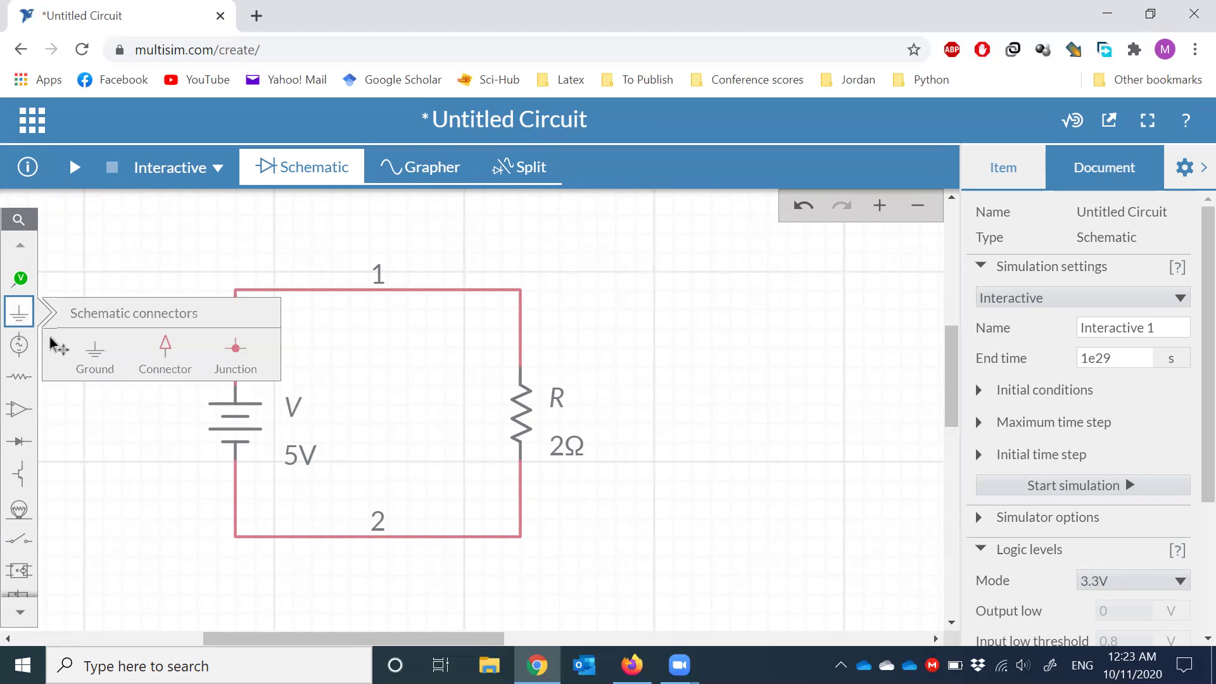
left_click(89, 361)
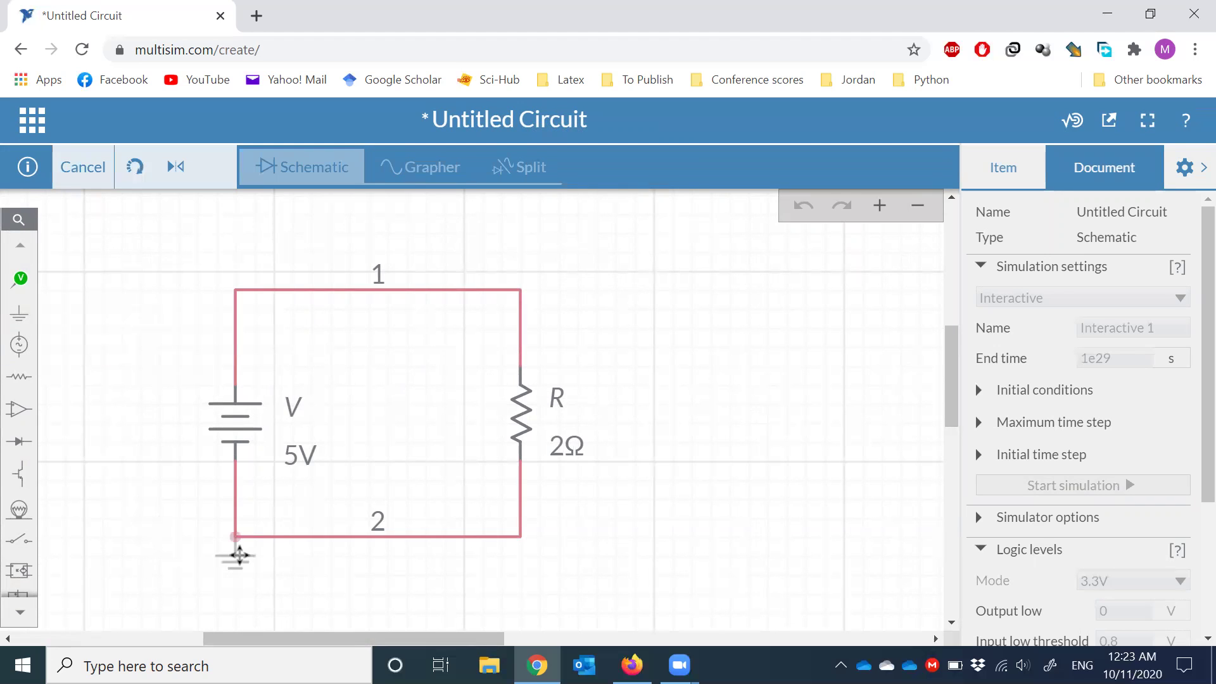
left_click(240, 553)
left_click(133, 472)
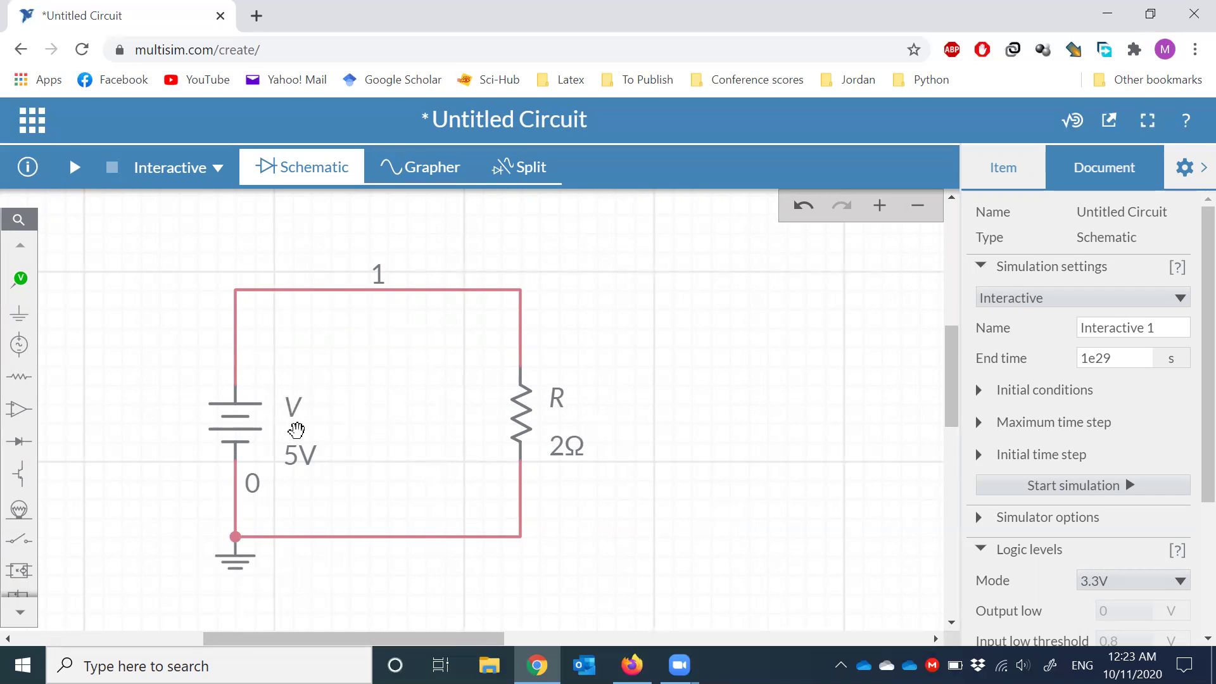
- Place current probe PR1 on the top wire at node 1, just right of the source
left_click(17, 287)
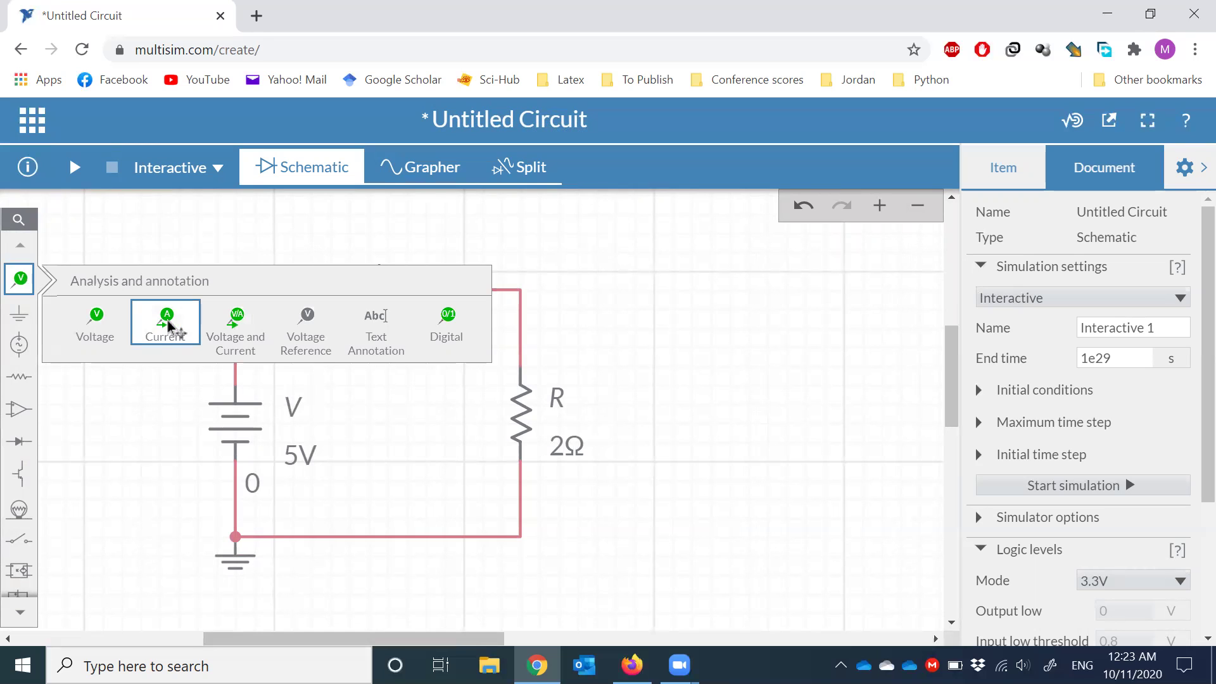
left_click(167, 325)
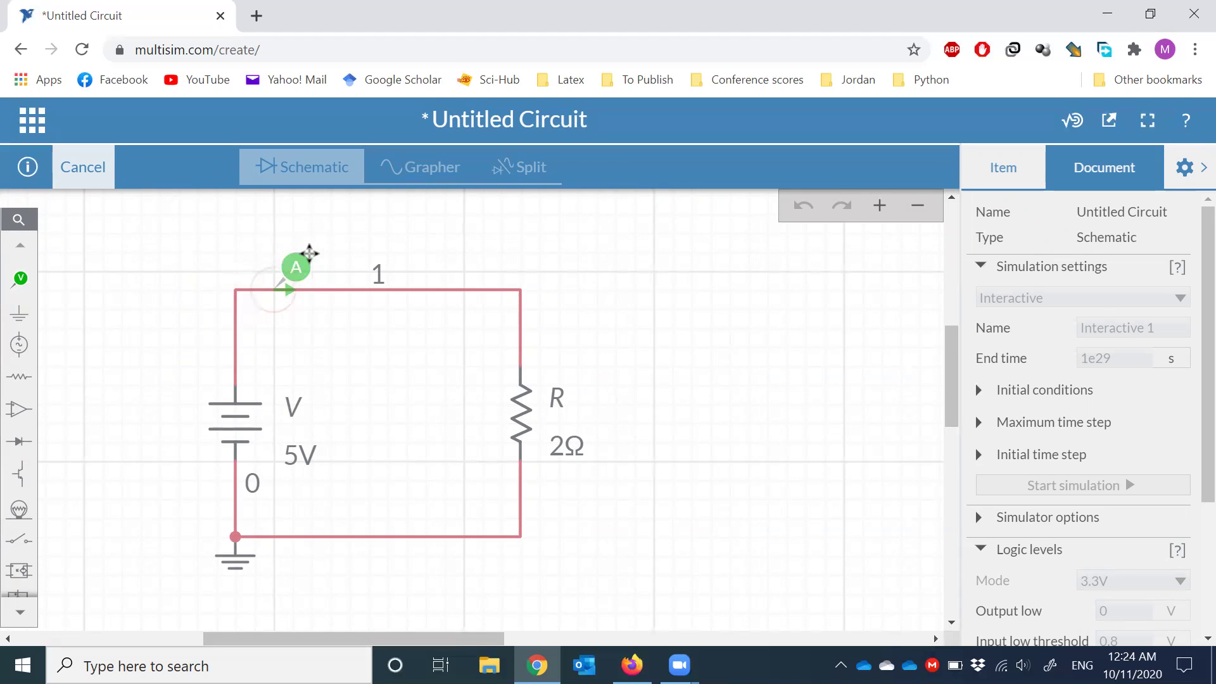
left_click(308, 252)
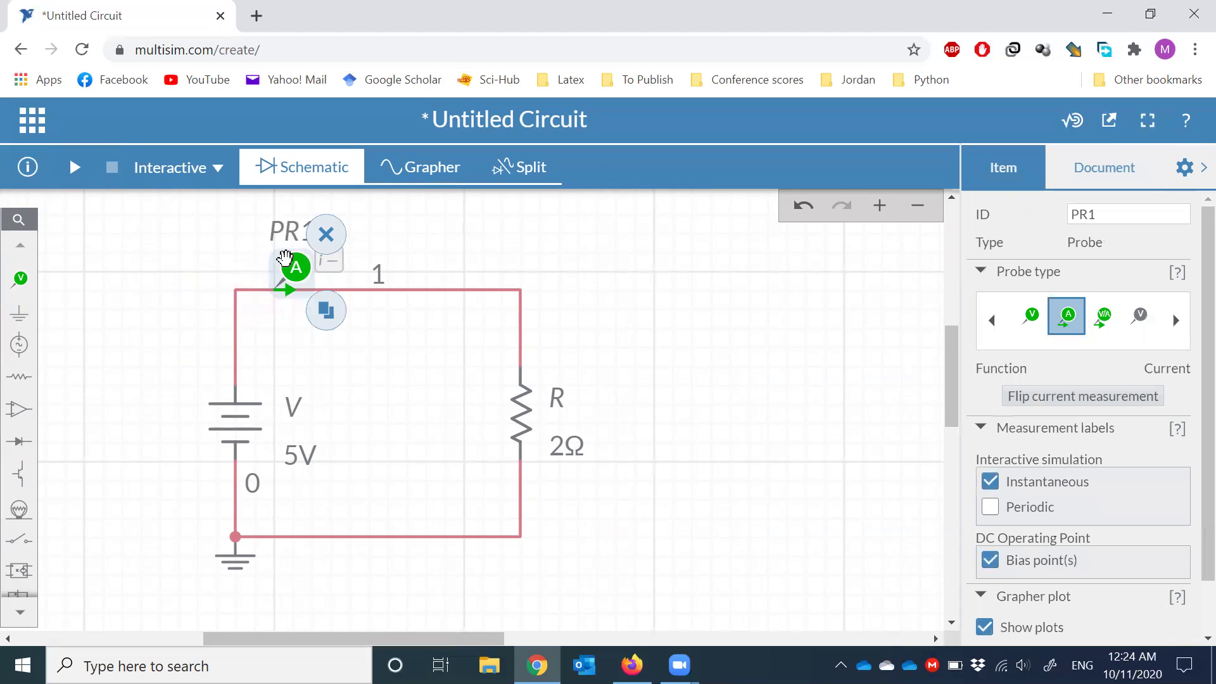
left_click(158, 336)
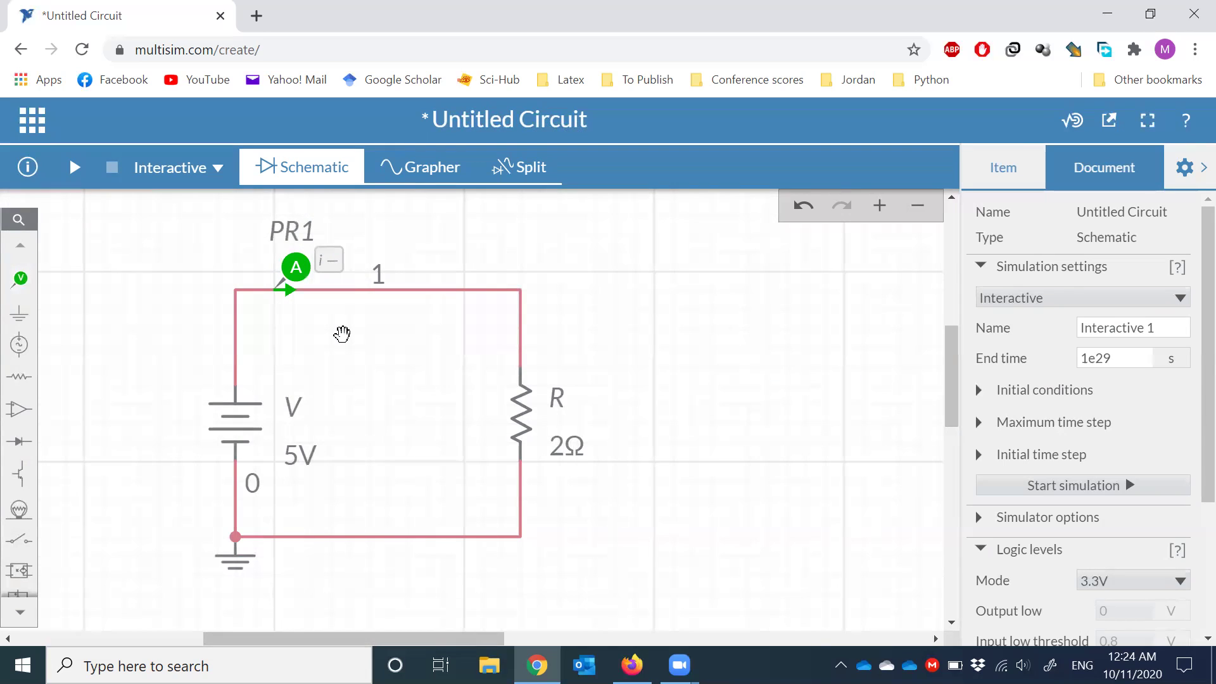
- Place current probe PR2 on the bottom wire at node 0, between ground and the resistor
left_click(24, 297)
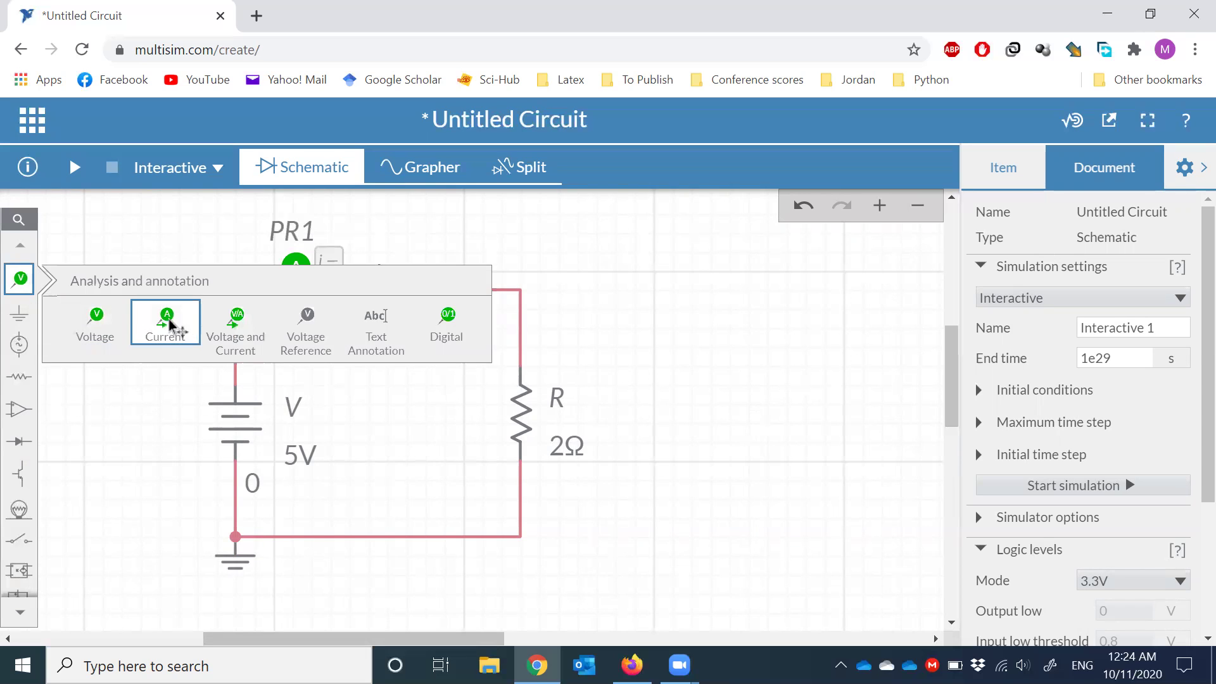
left_click(170, 323)
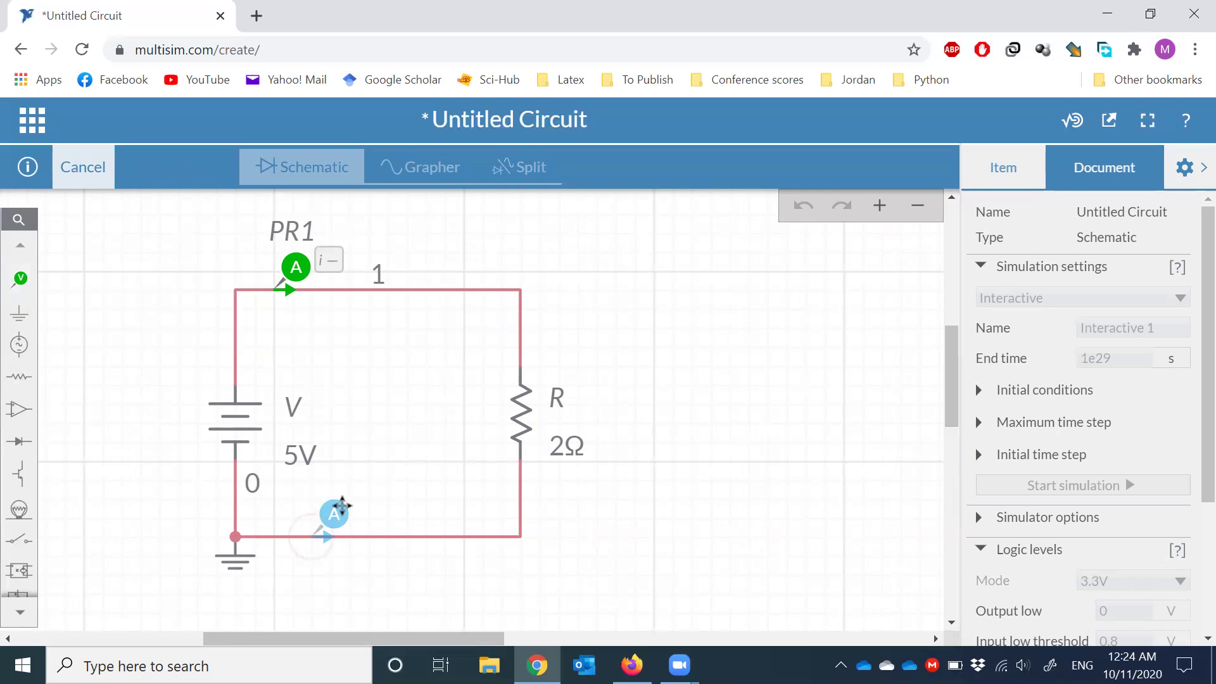
left_click(340, 505)
left_click(432, 580)
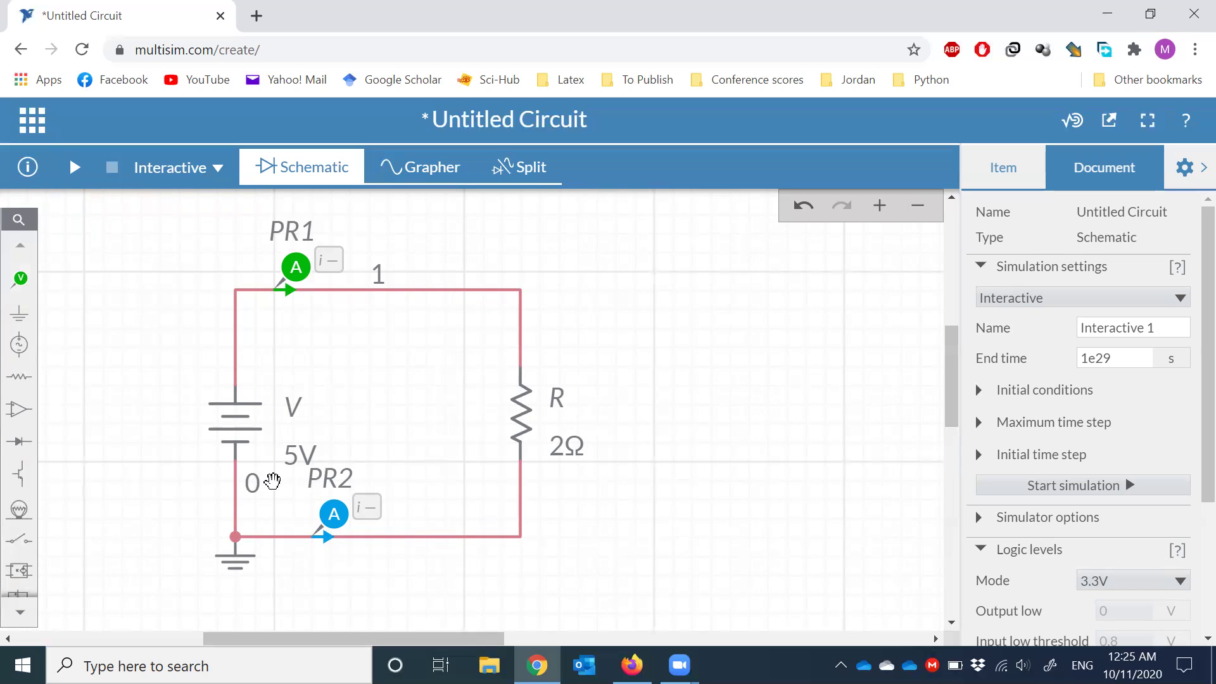
left_click(255, 496)
left_click_drag(252, 489, 245, 495)
left_click(421, 342)
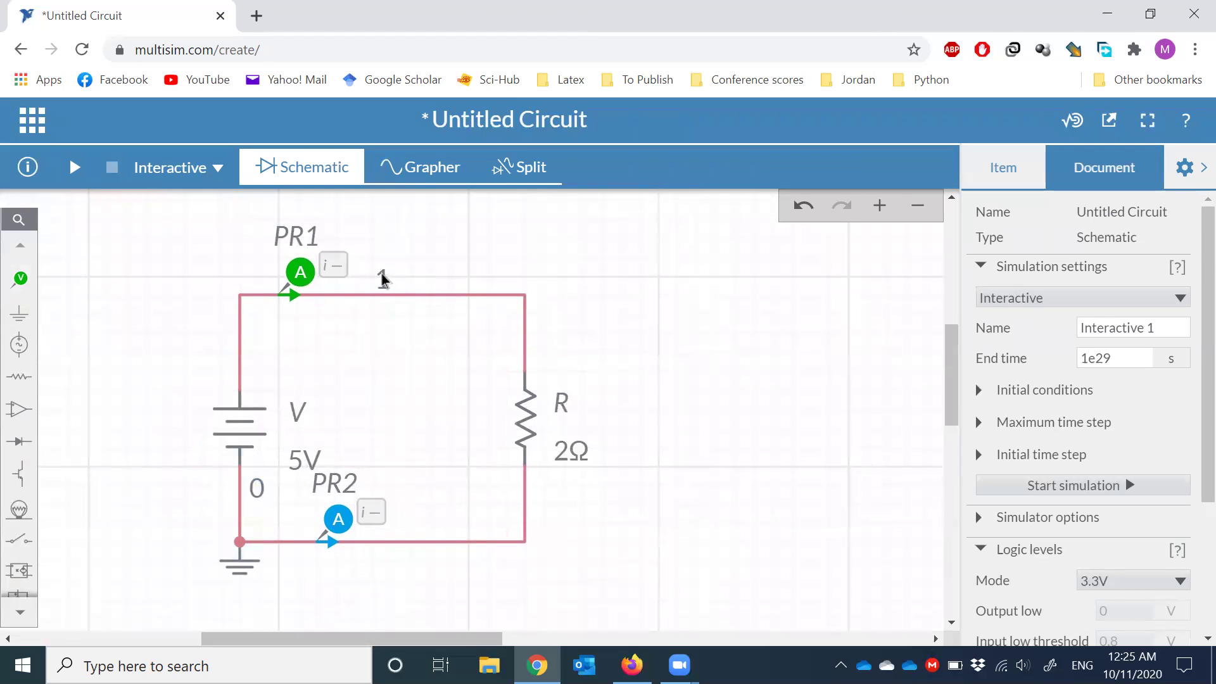
left_click(380, 295)
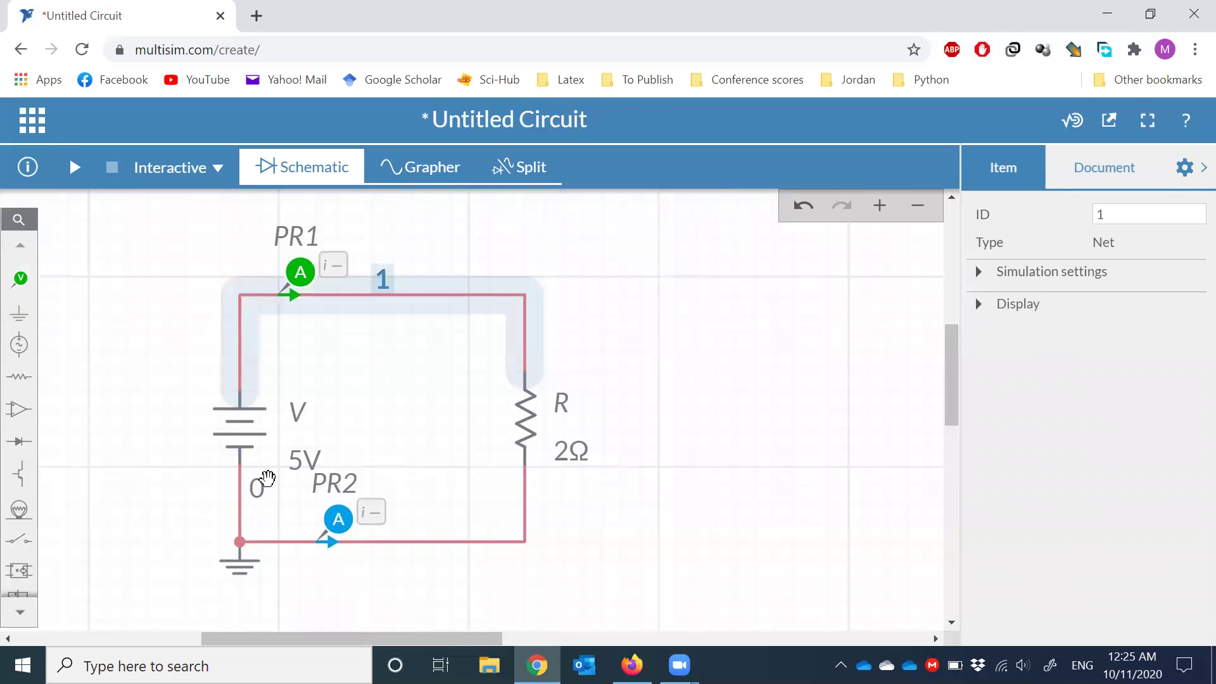
left_click(262, 495)
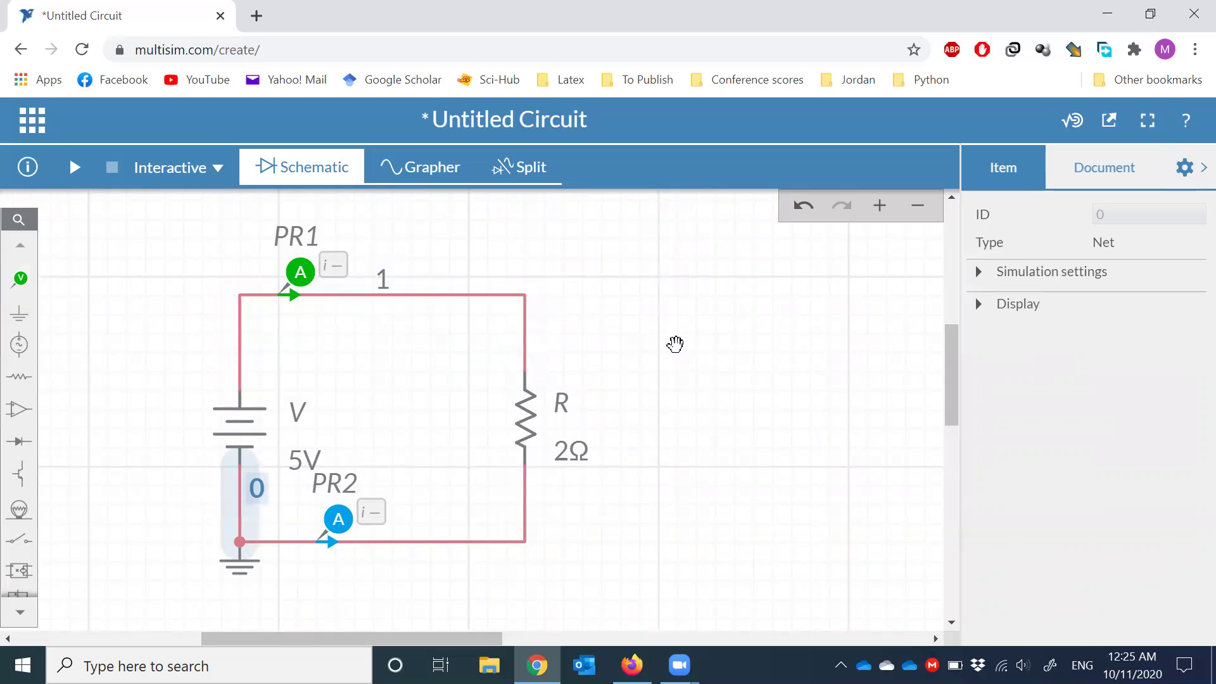
left_click(676, 345)
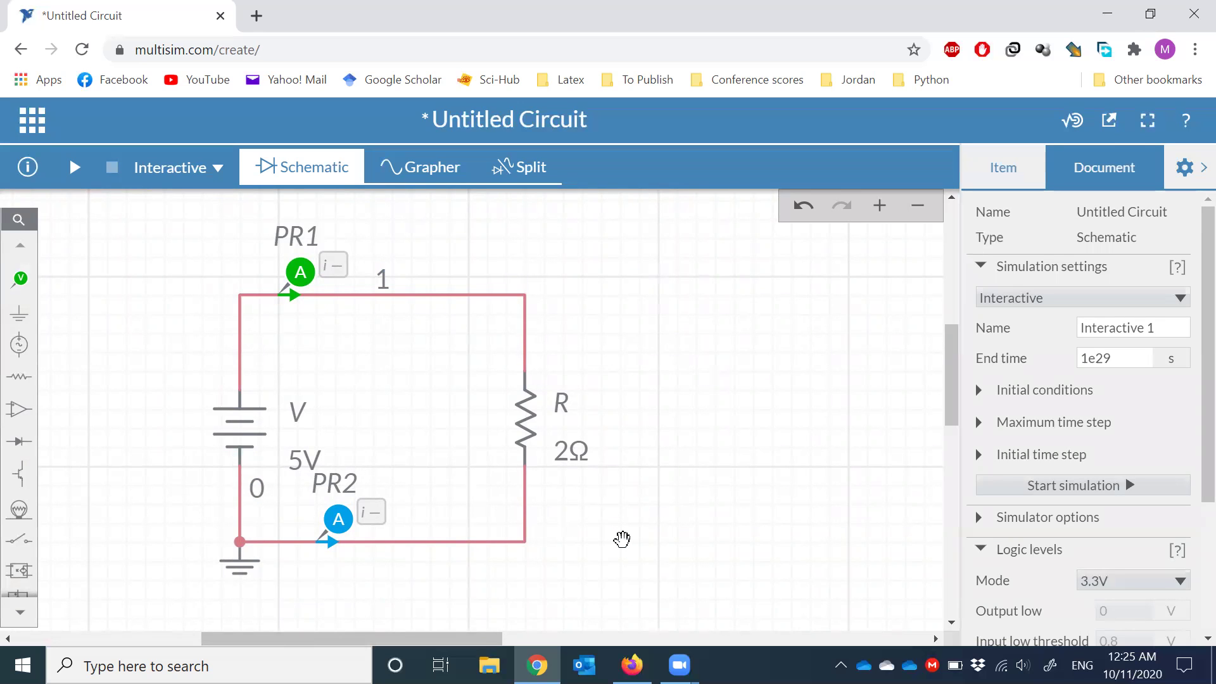
left_click(291, 234)
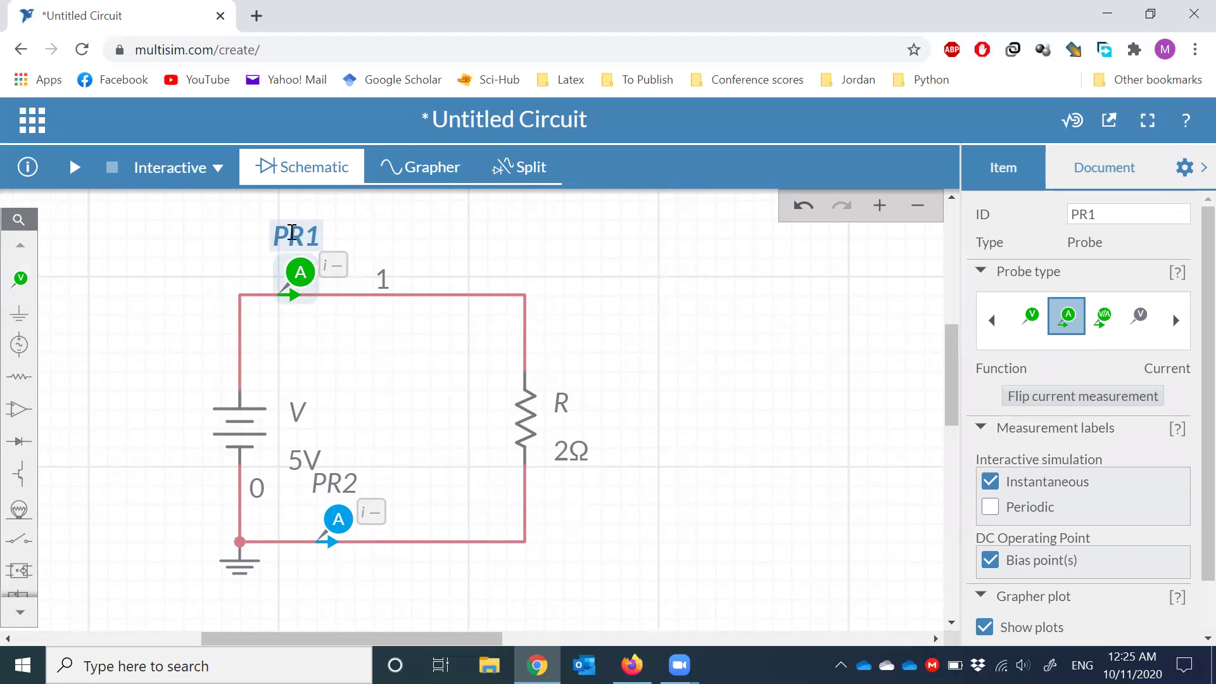
left_click(352, 488)
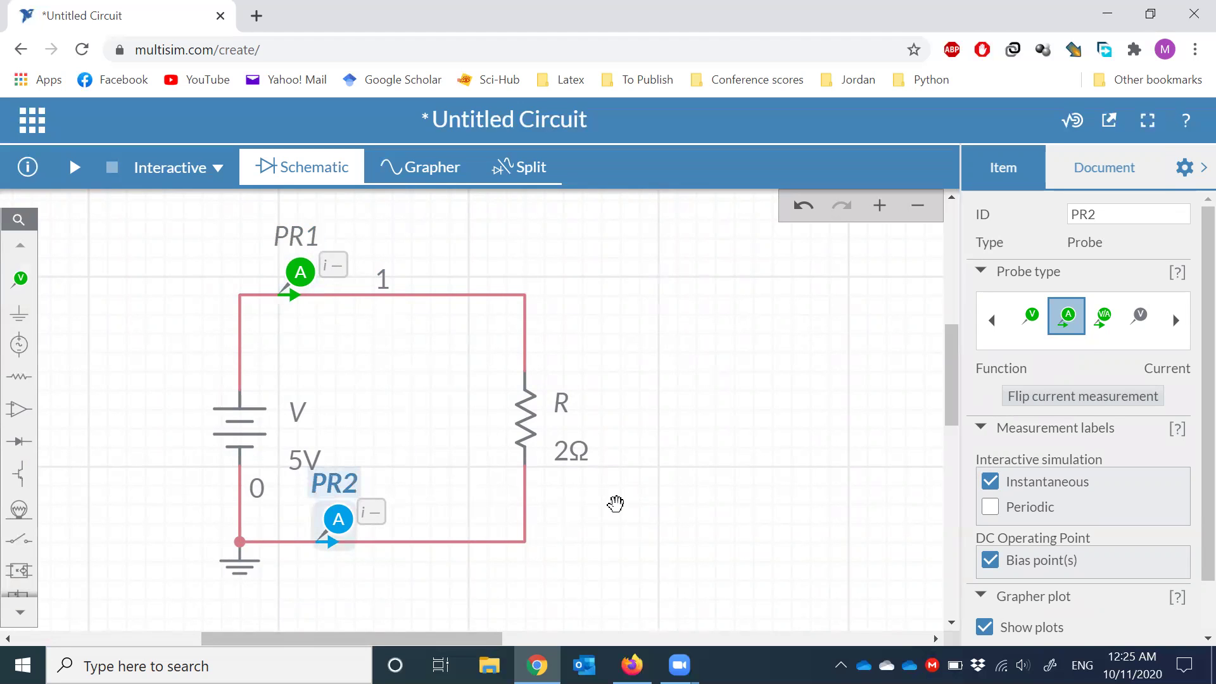
left_click(616, 504)
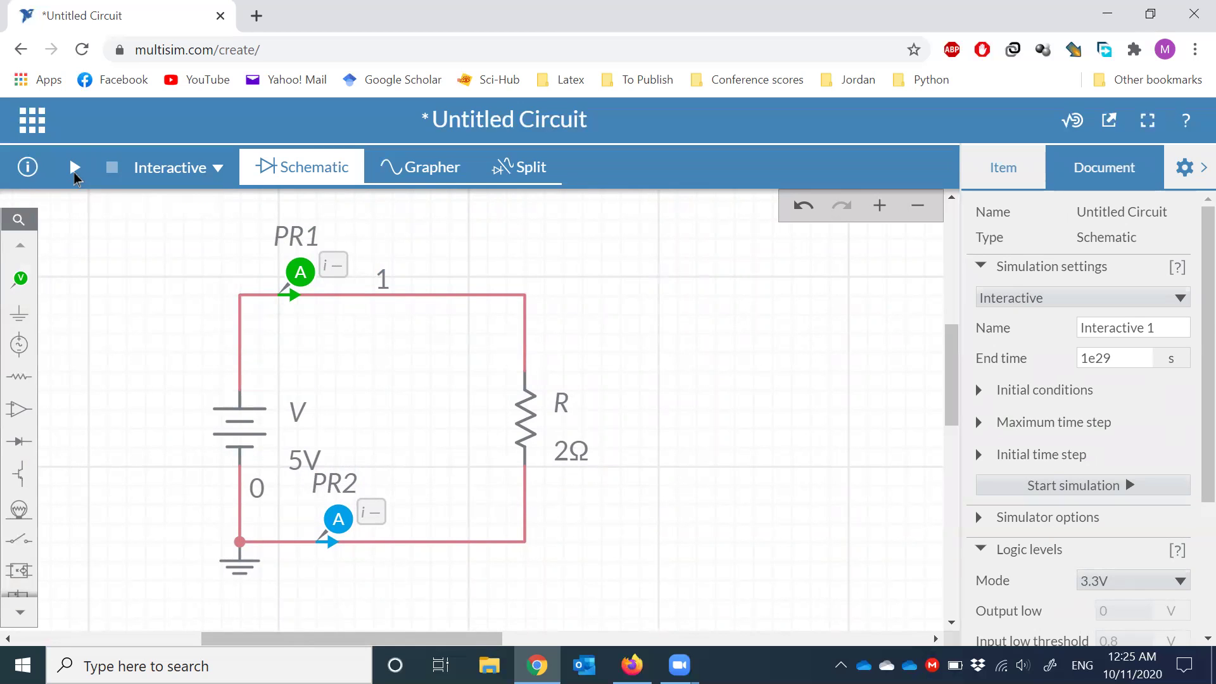
- Run the simulation to get PR1 at 2.5000 A and PR2 at -2.5000 A, then stop it
left_click(74, 167)
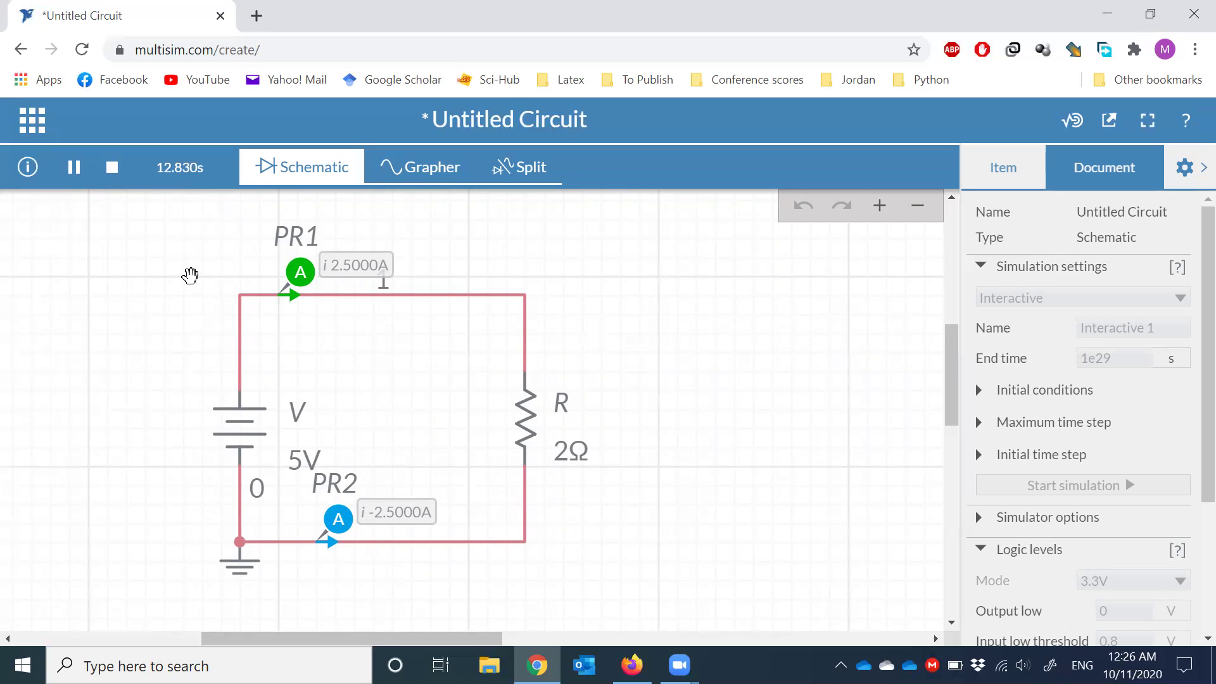
left_click(111, 167)
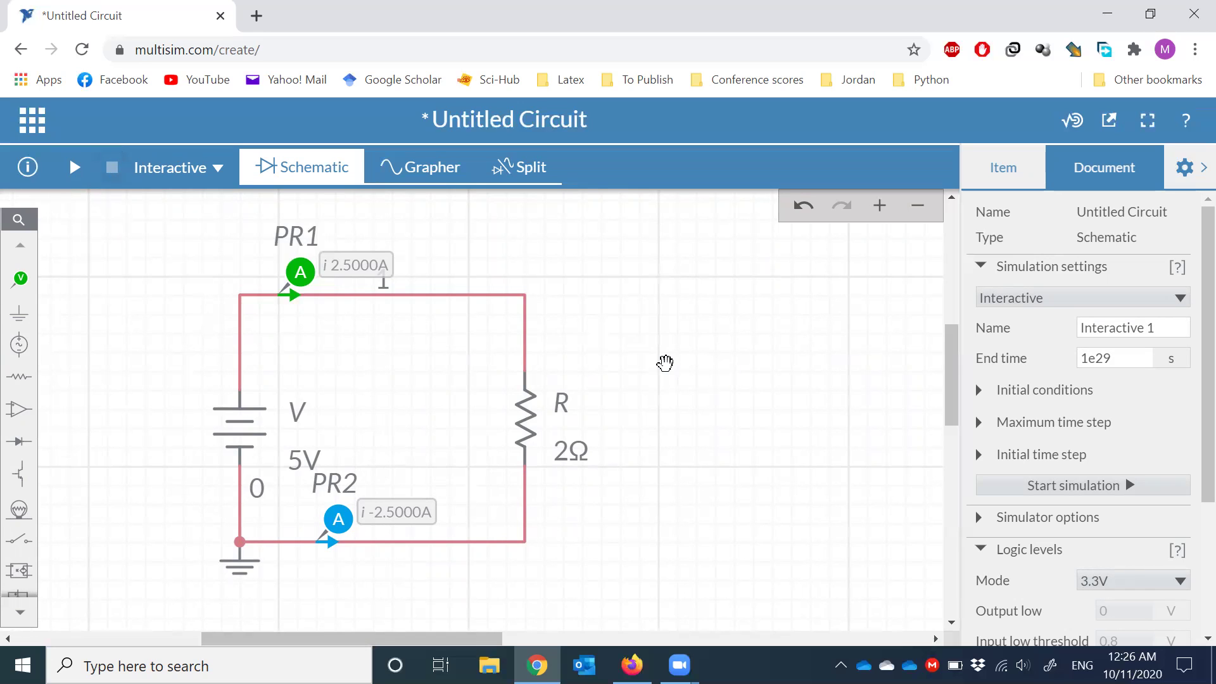
scroll(664, 363, "down", 1)
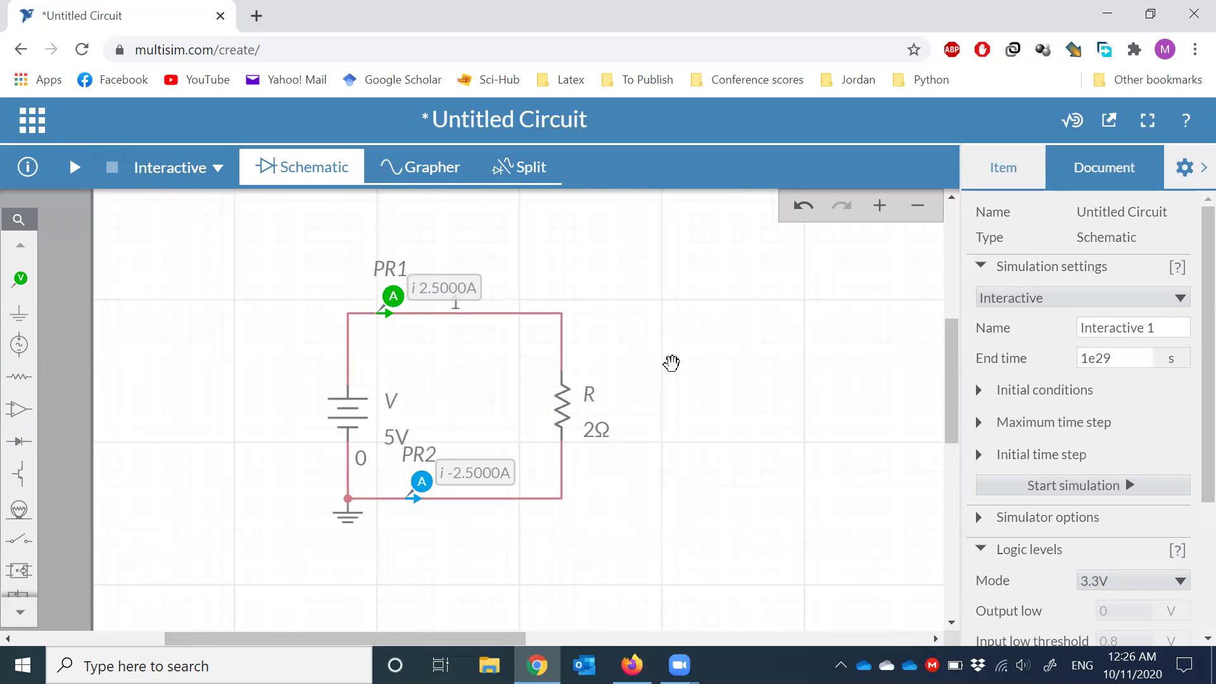
scroll(672, 362, "up", 1)
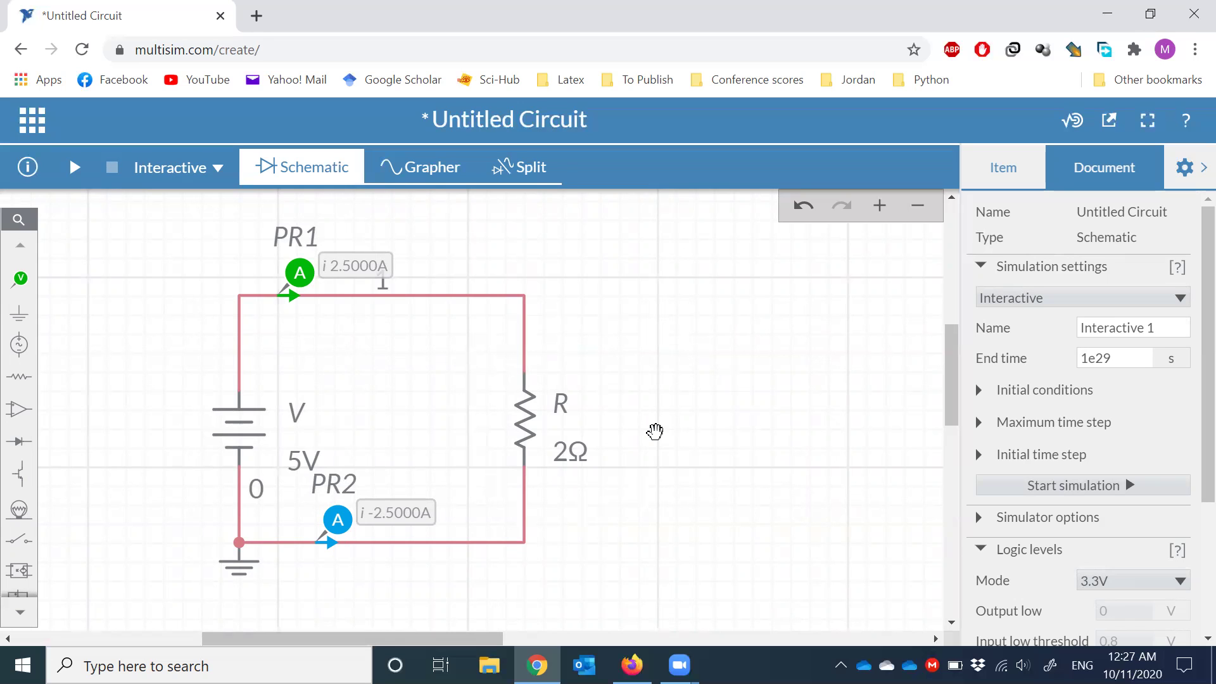
- Place voltage probe PR3 above the 2 Ω resistor, with its reference REF1 below it
left_click(22, 290)
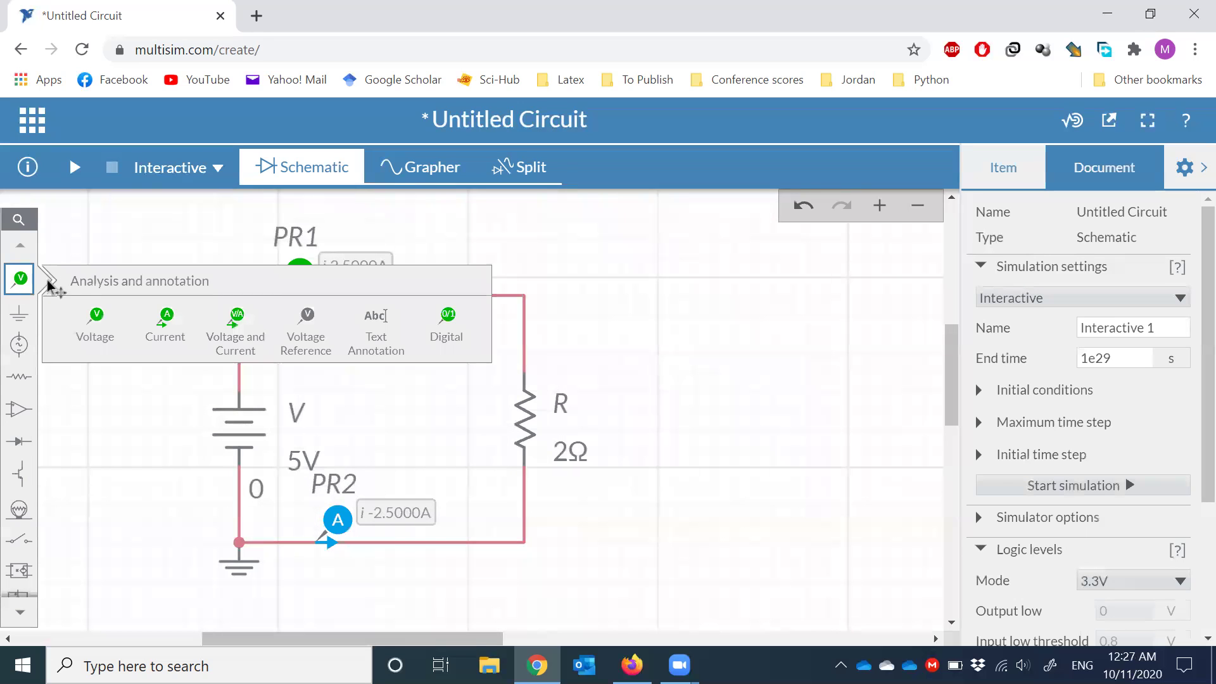
left_click(99, 328)
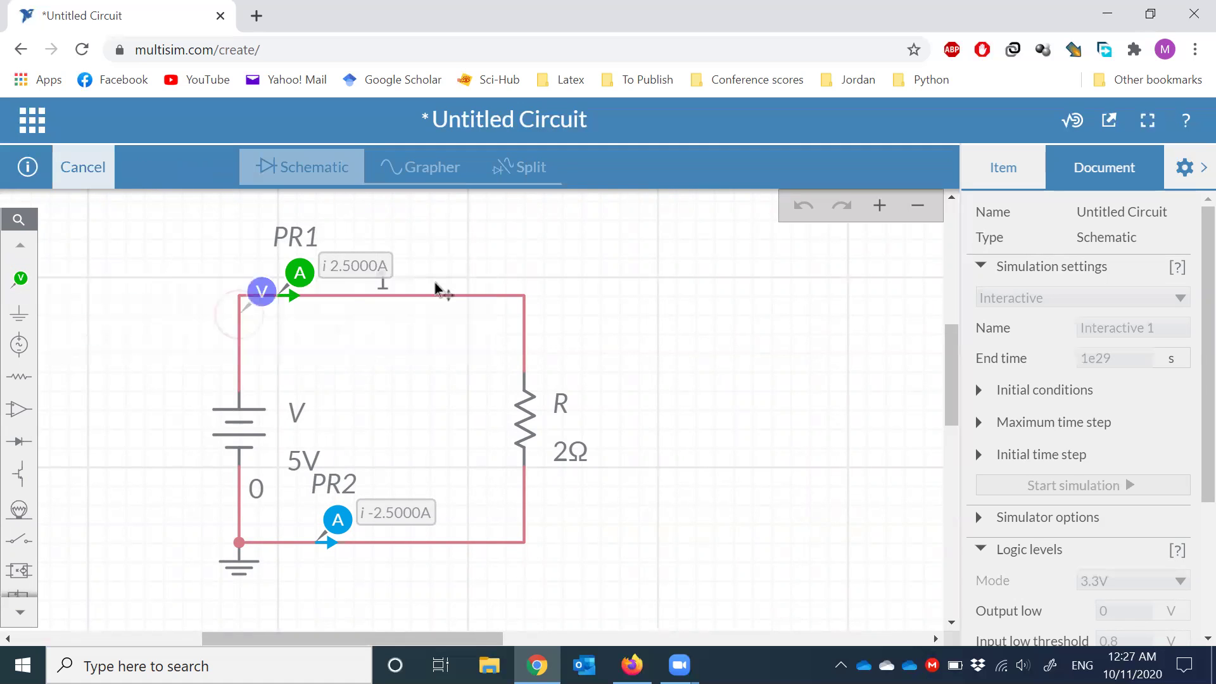
left_click(567, 308)
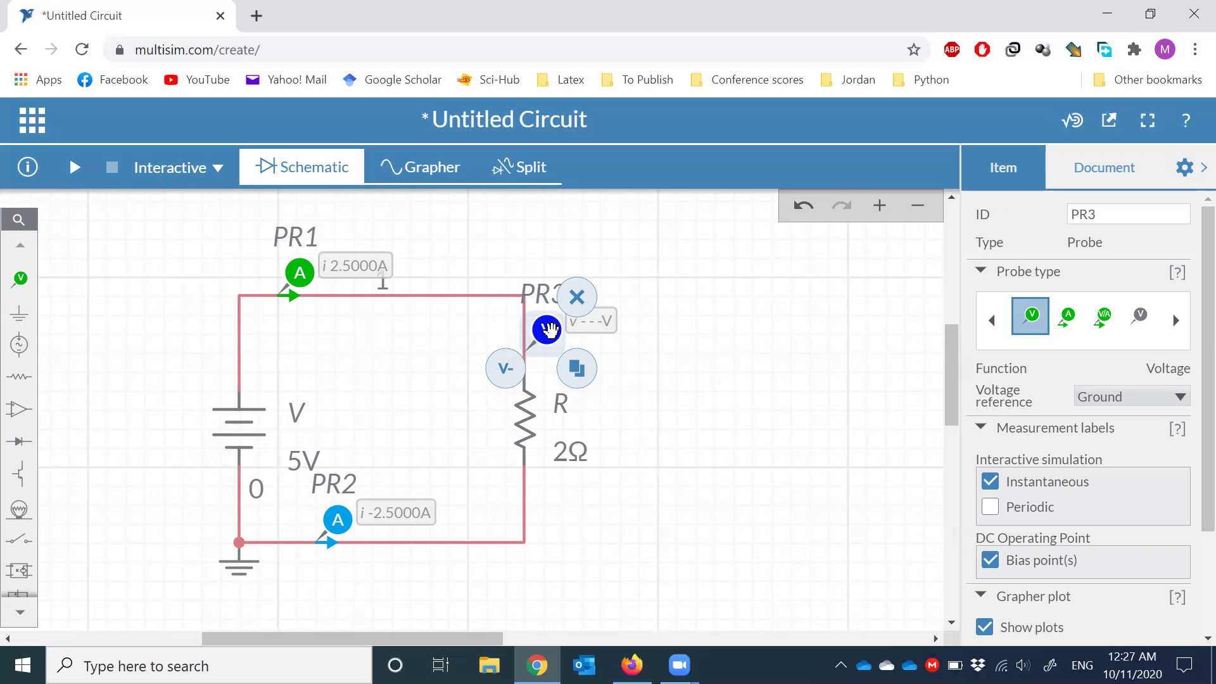
left_click(507, 374)
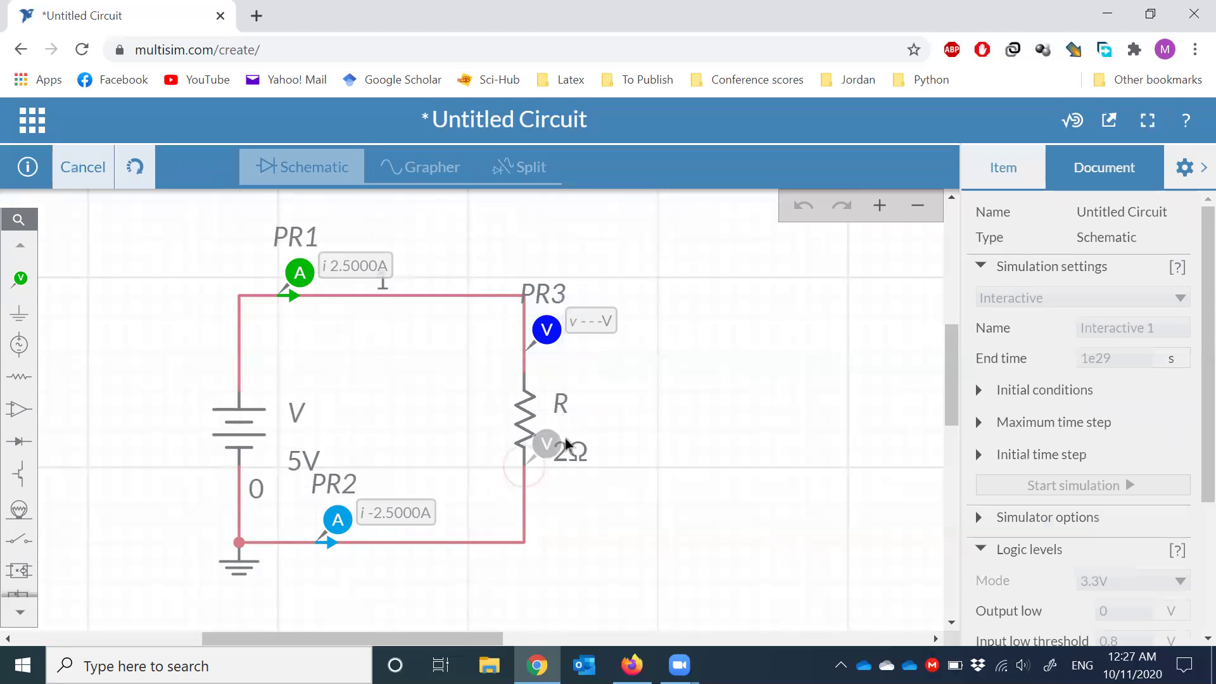
left_click(535, 491)
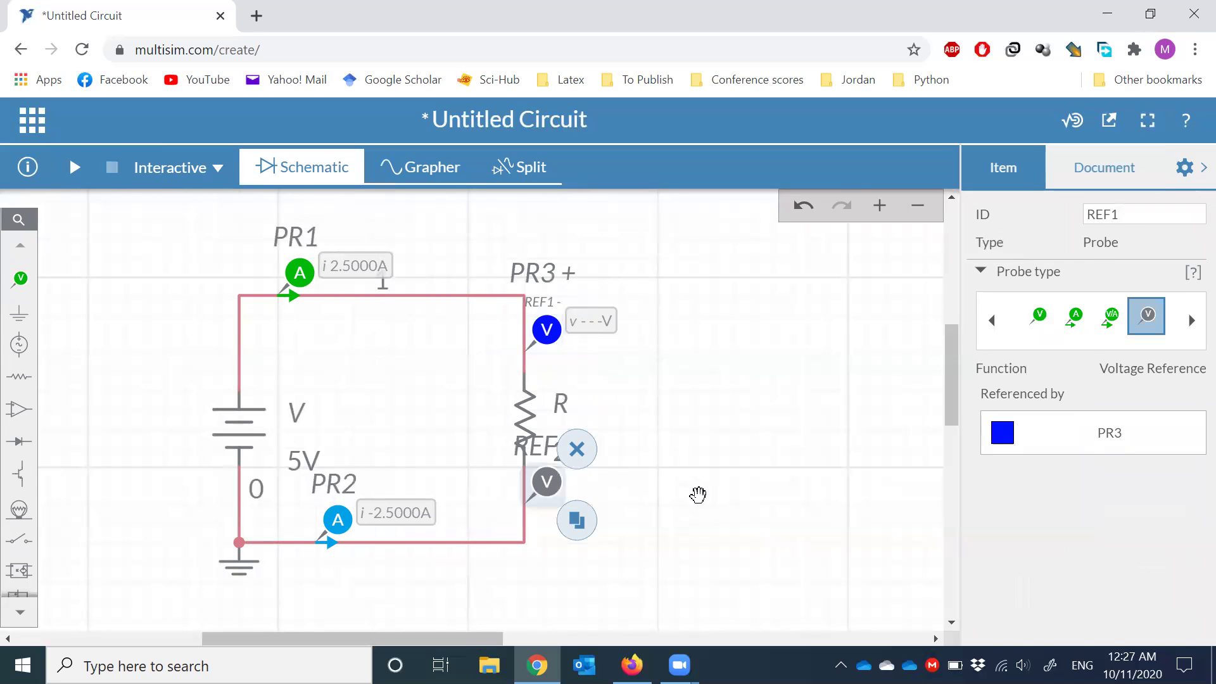
left_click(698, 495)
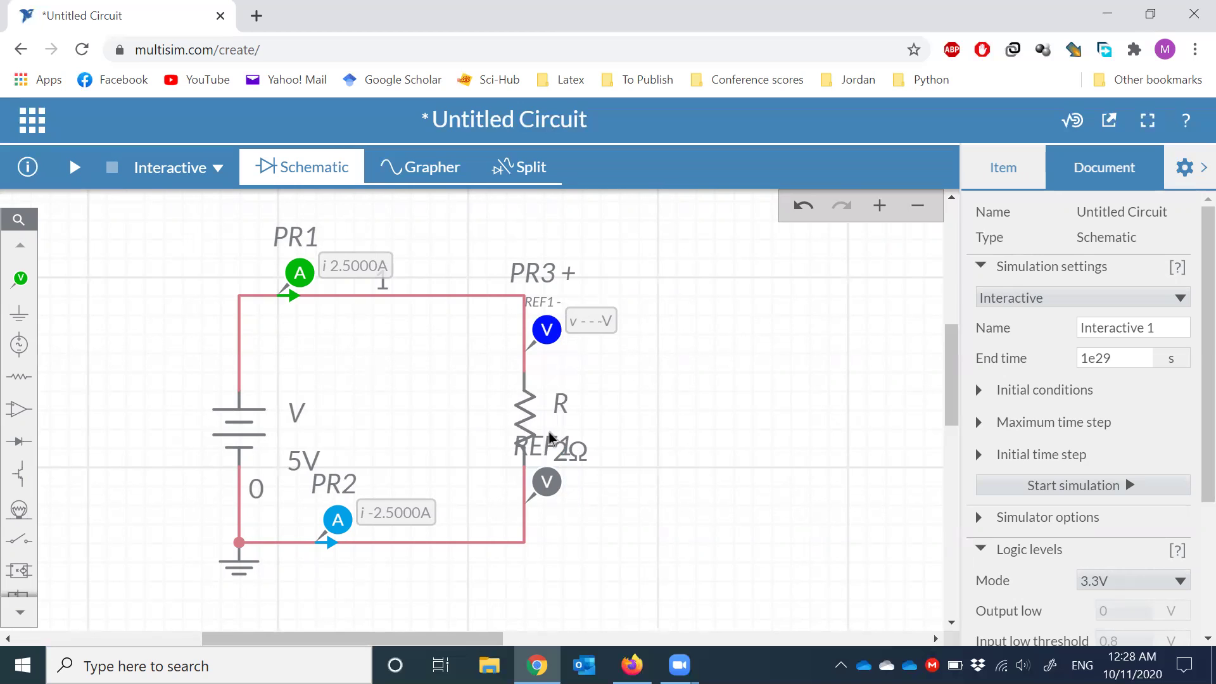
- Rerun the simulation until PR3 reads 5.0000 V across the resistor, then stop it
left_click(74, 167)
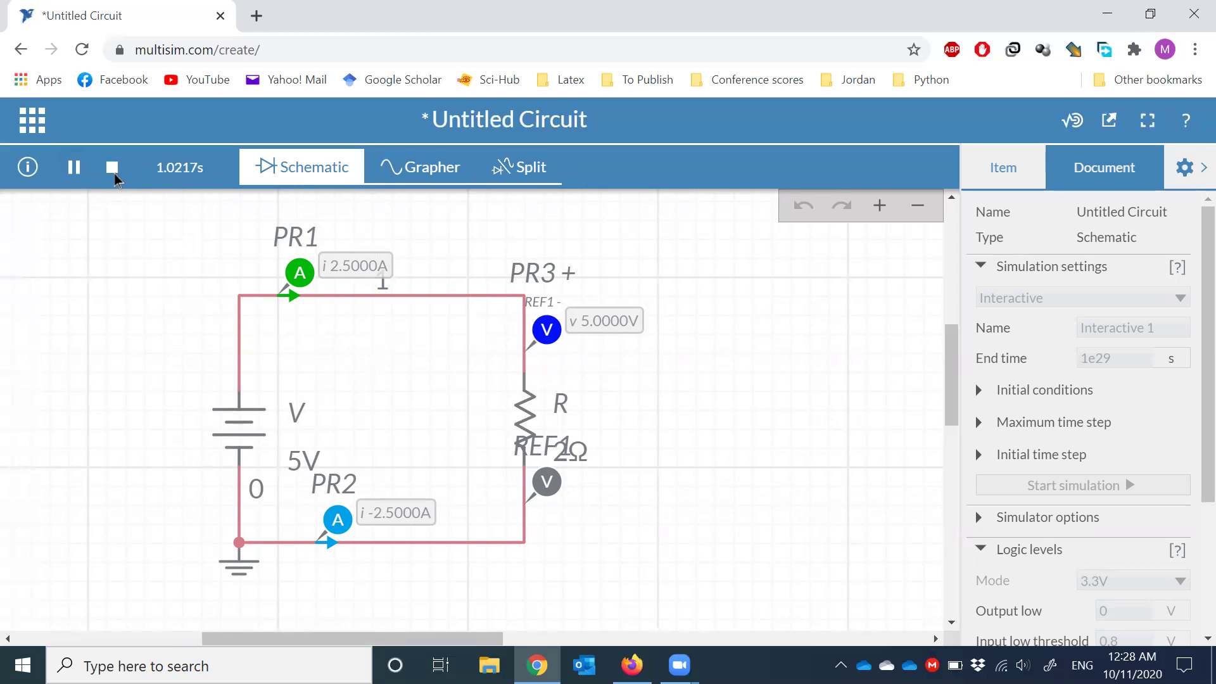
left_click(113, 168)
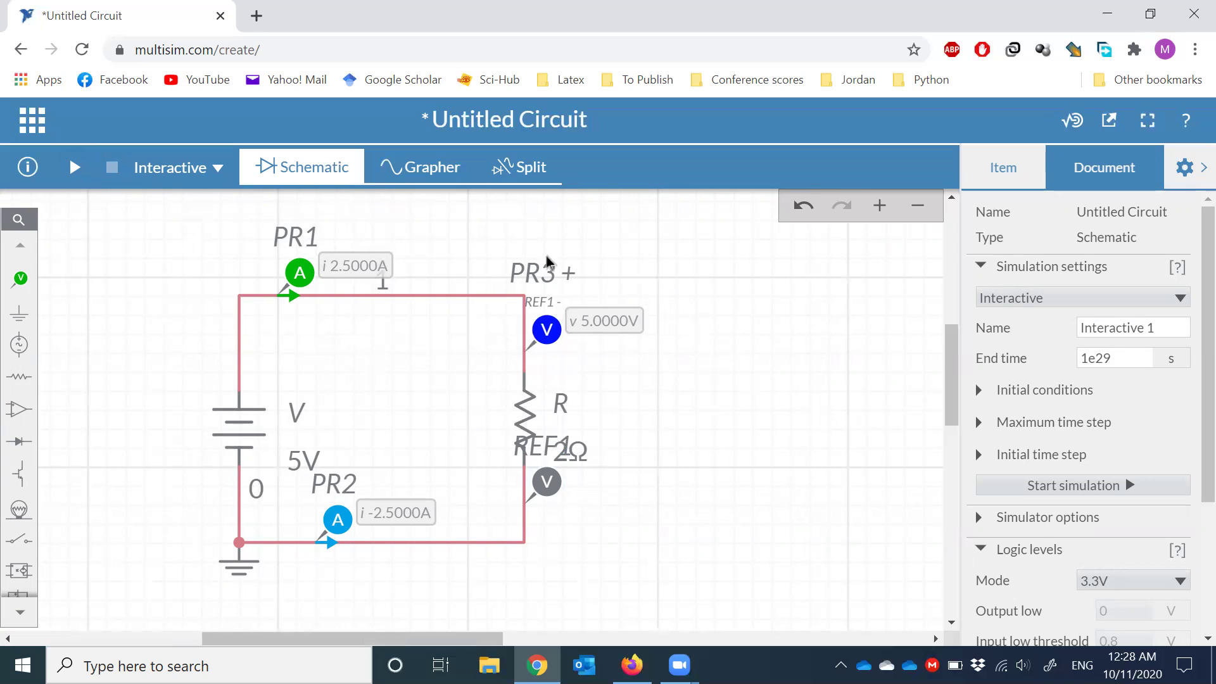
- Export the schematic as a PNG image to Downloads as 'Untitled Circuit-schematic'
left_click(28, 120)
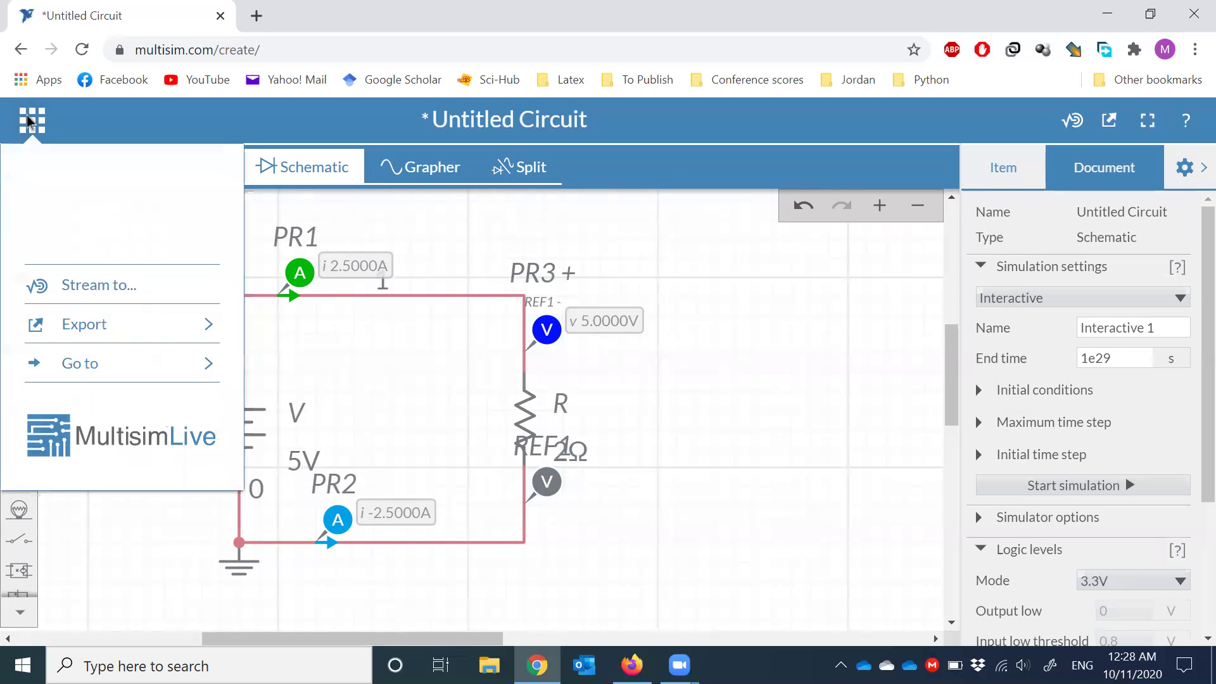
left_click(106, 321)
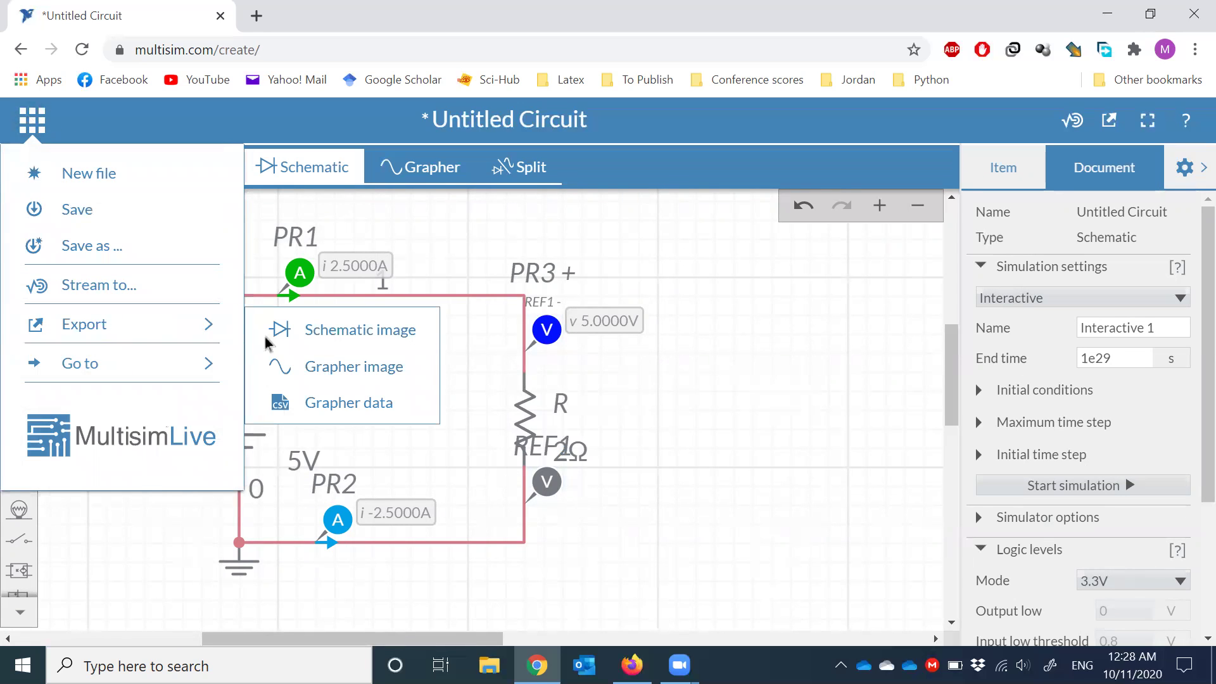
left_click(377, 330)
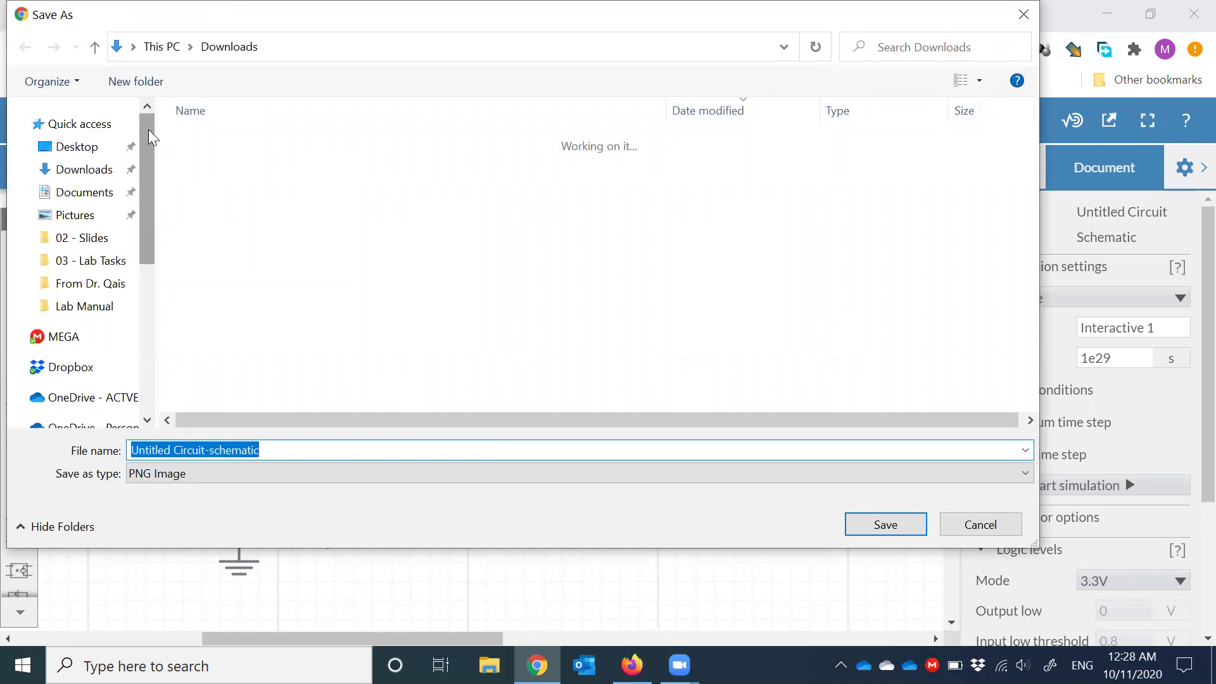
left_click(101, 168)
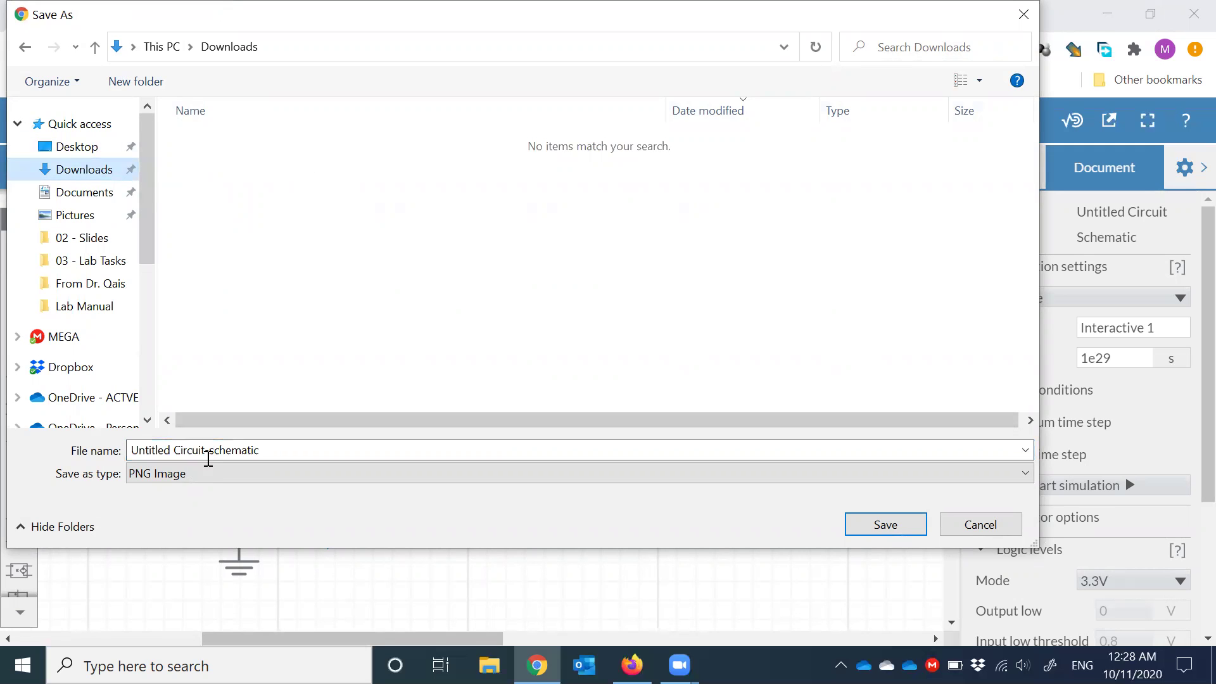
left_click(849, 526)
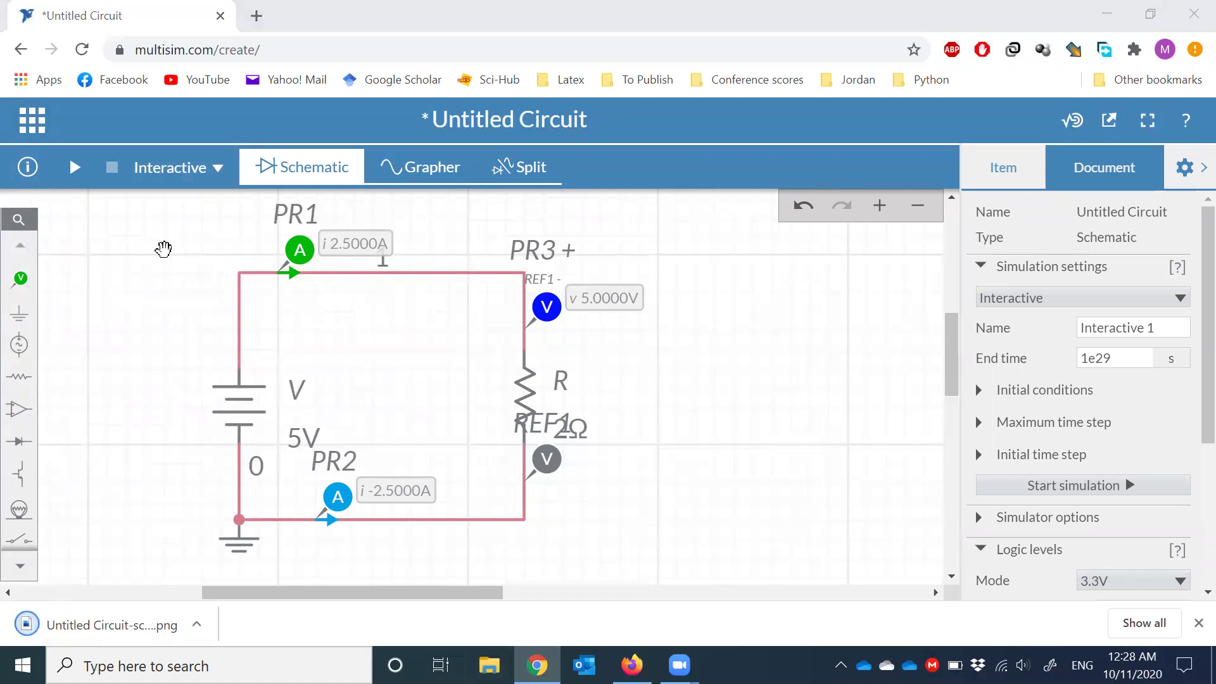
- View the exported 'Untitled Circuit-schematic' PNG from Downloads in Photos, then close Photos
key("super+e")
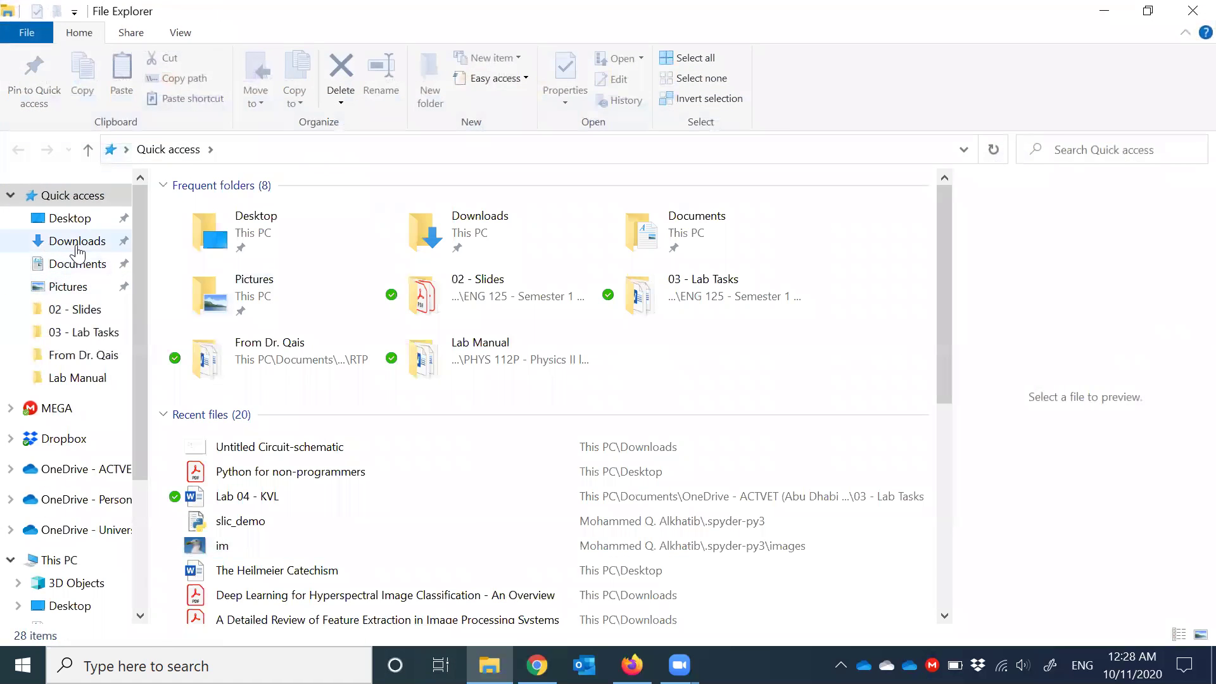
left_click(95, 241)
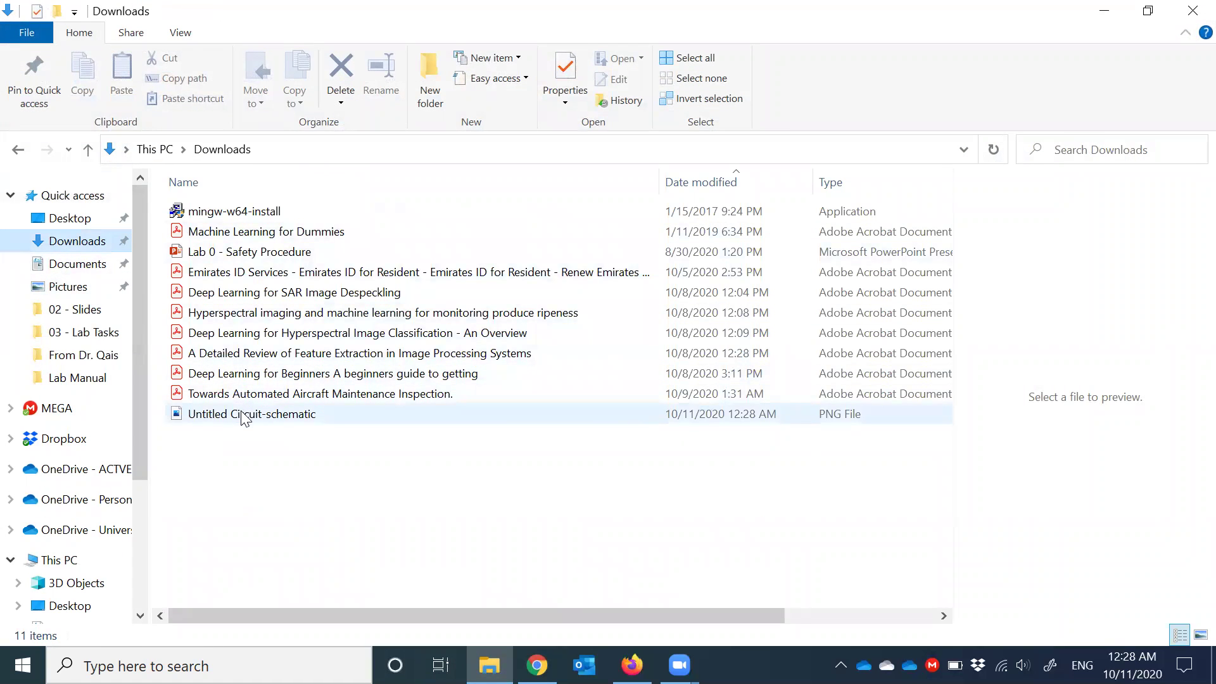
left_click(237, 415)
double_click(236, 413)
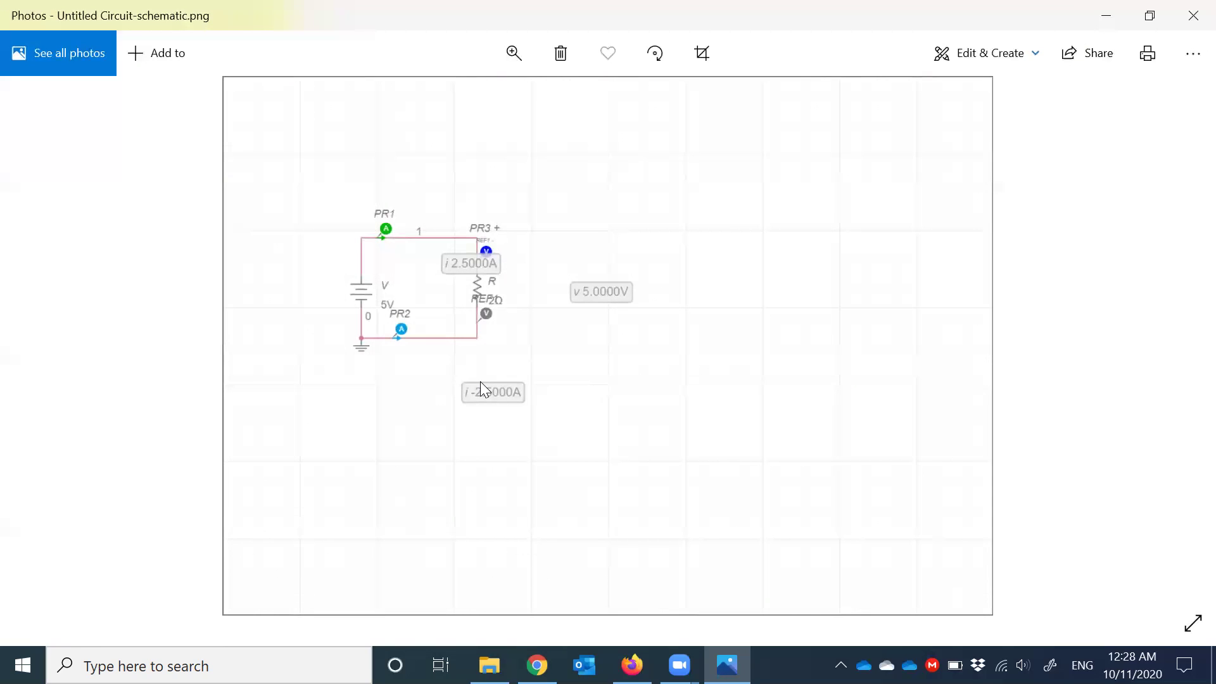
left_click(1193, 12)
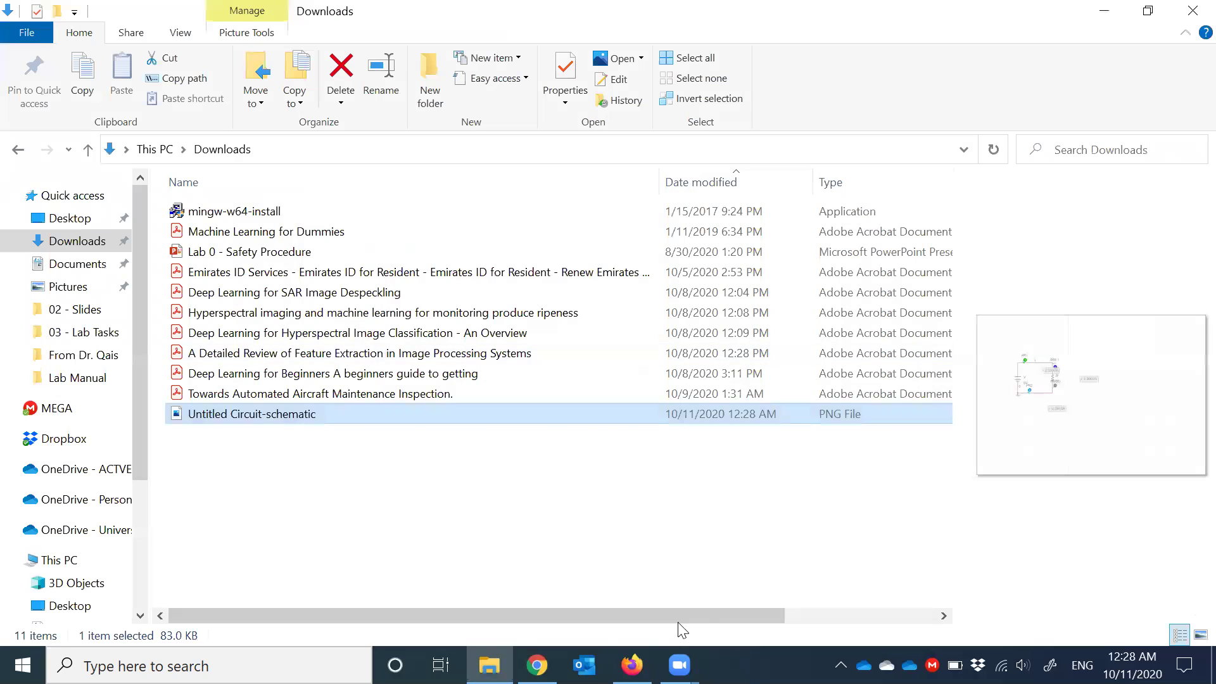
- Back in Chrome, go to My Circuits from the app menu and discard the unsaved circuit
left_click(538, 665)
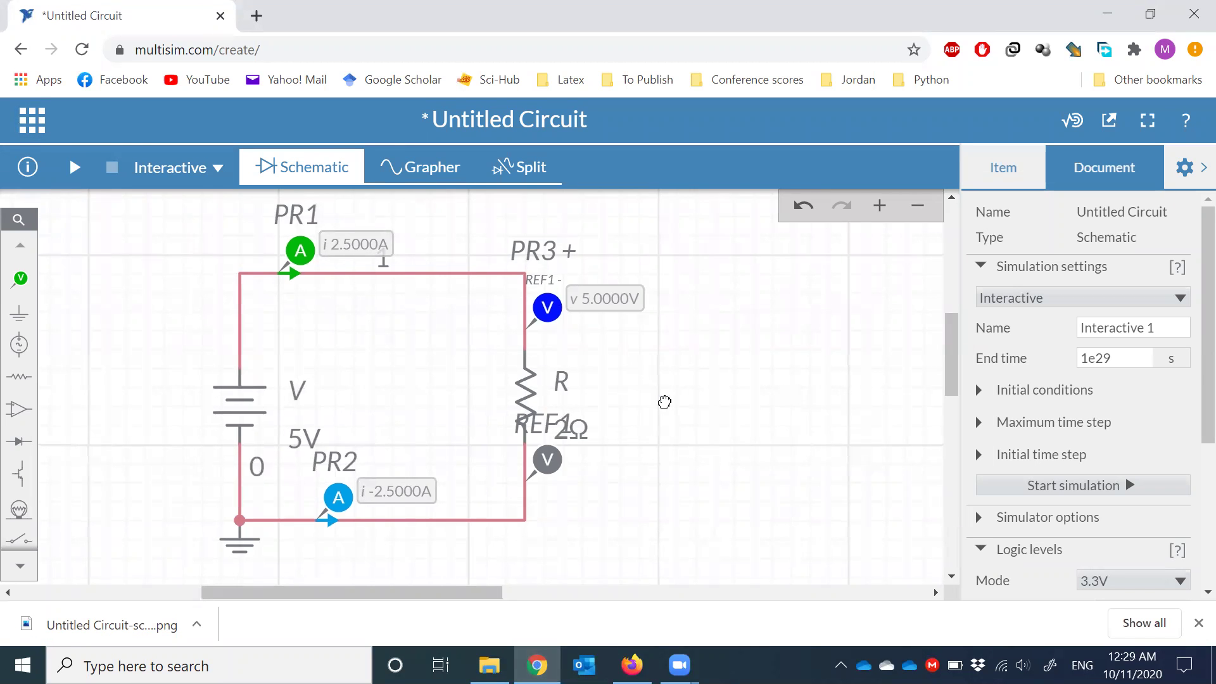
left_click_drag(662, 402, 670, 406)
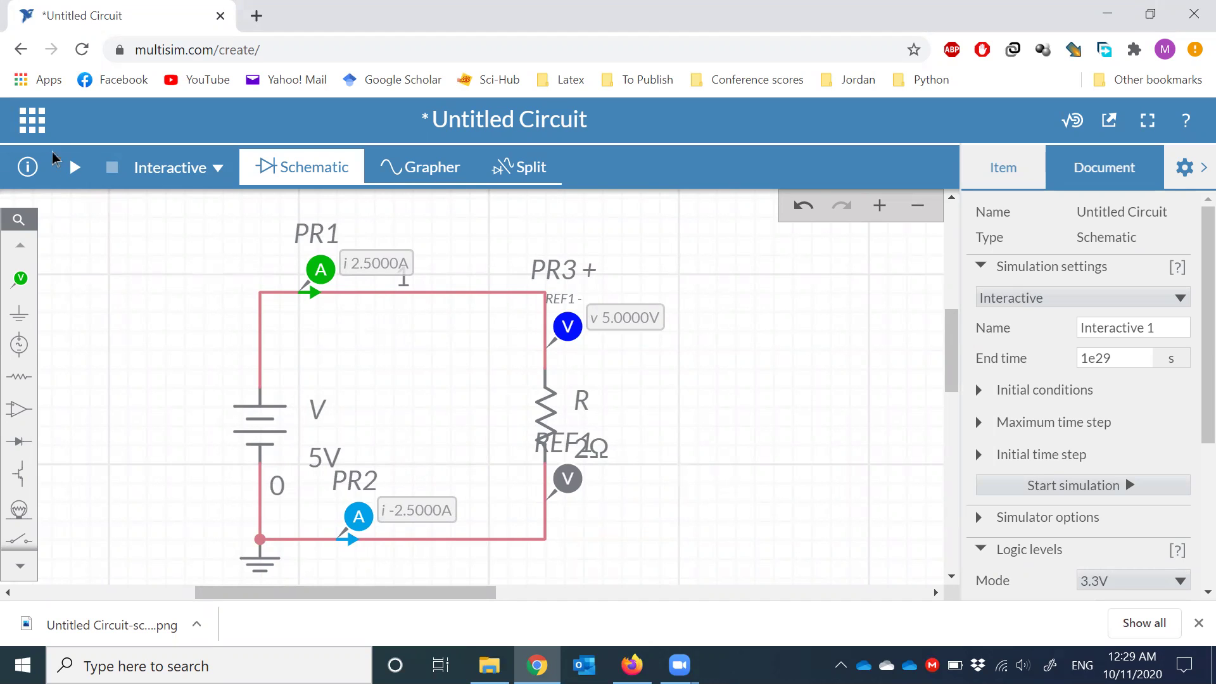
left_click(32, 123)
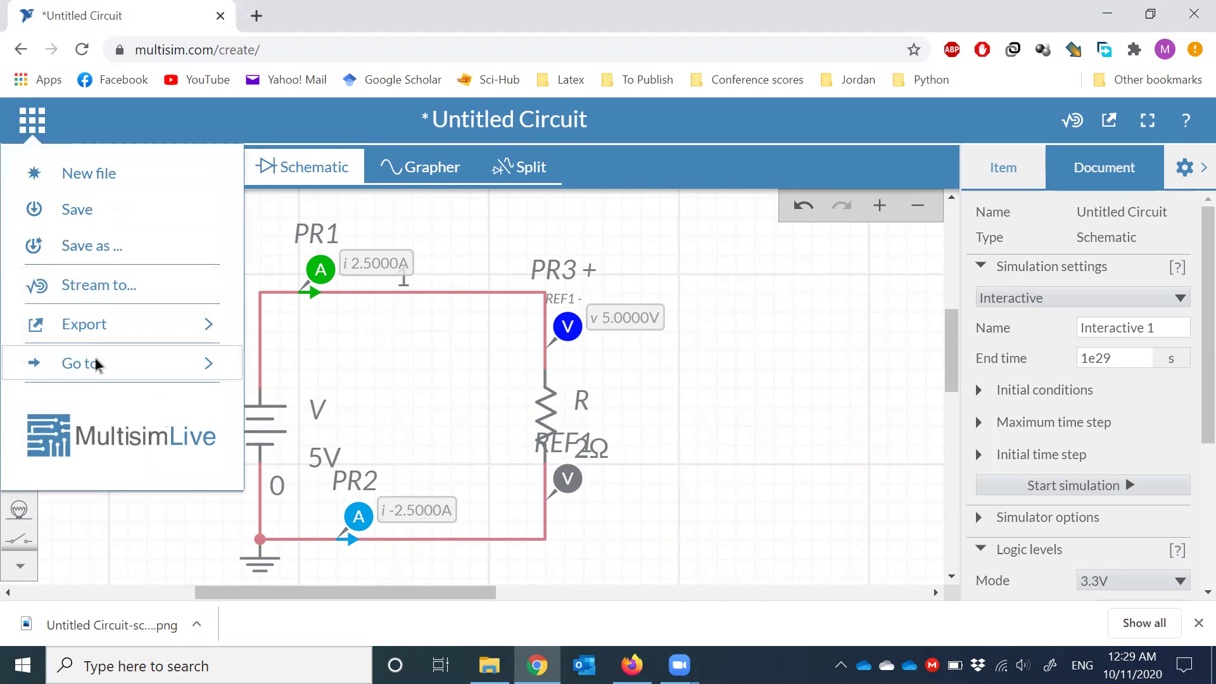
mouse_move(94, 358)
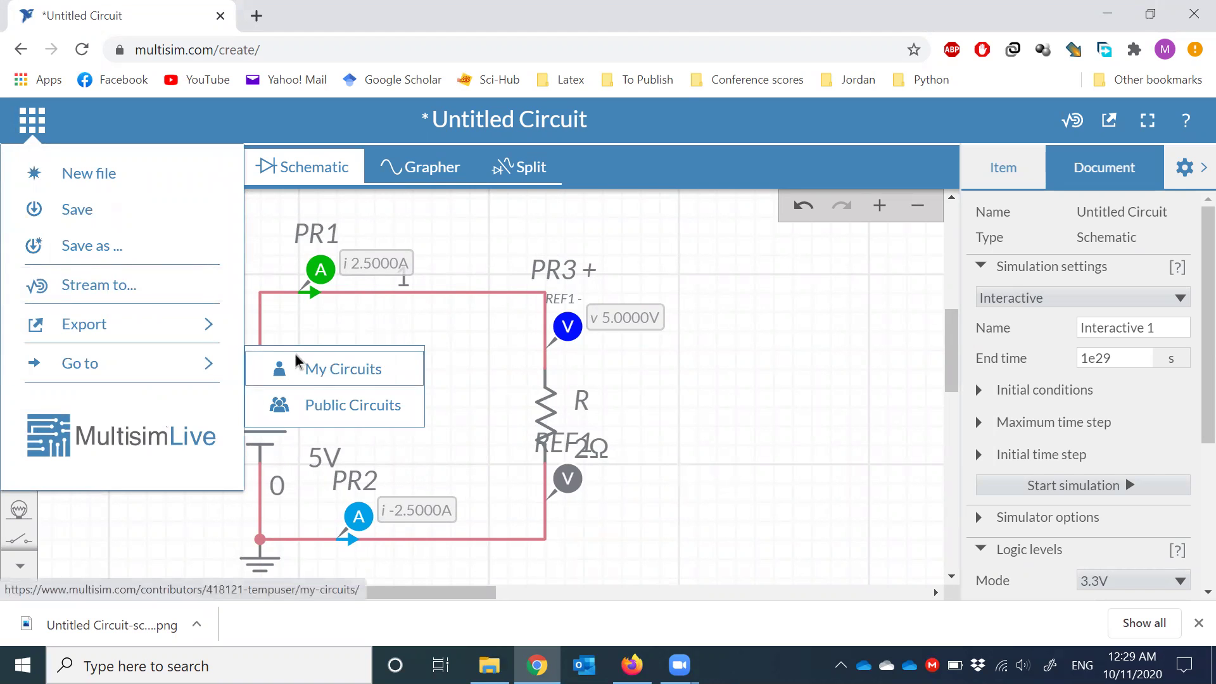
left_click(358, 367)
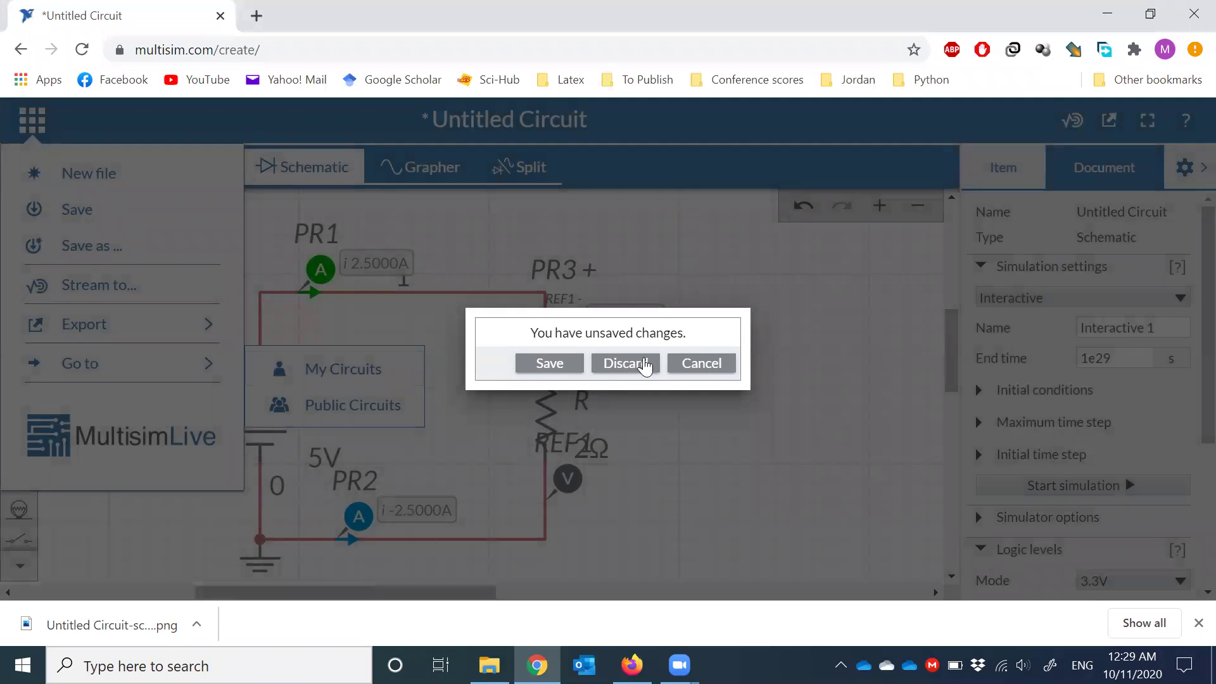
left_click(632, 367)
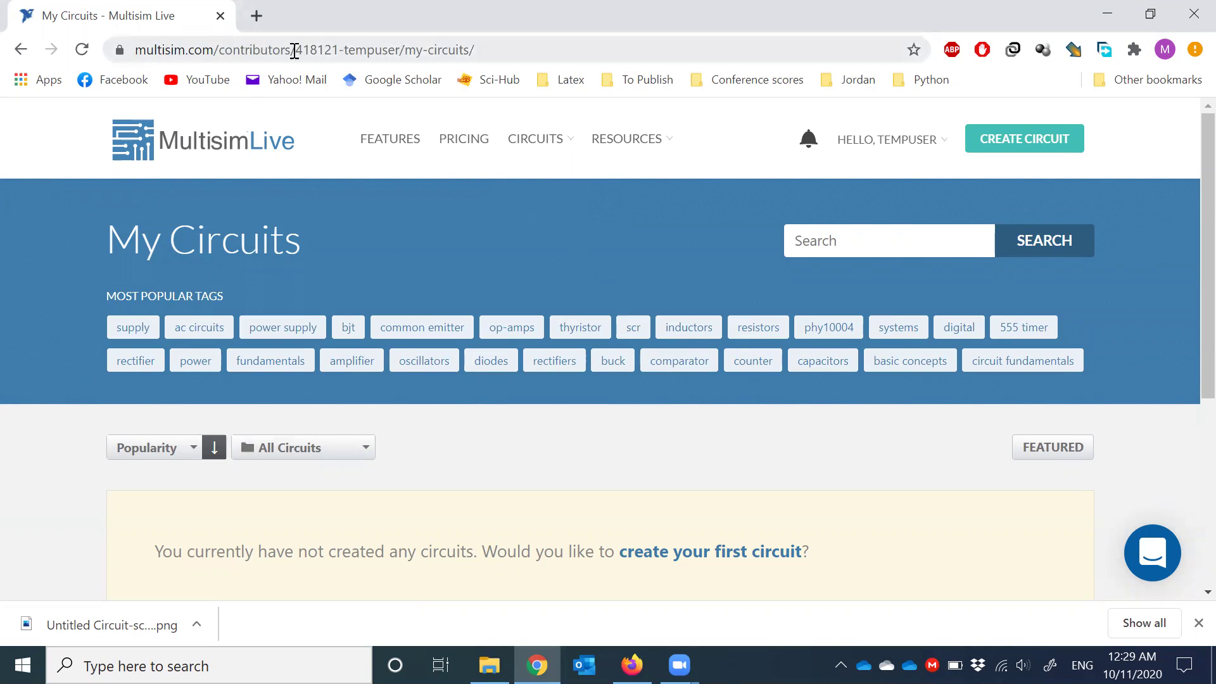
- Inspect the page URL, then log out through the HELLO account menu
left_click_drag(392, 51, 479, 54)
left_click(465, 50)
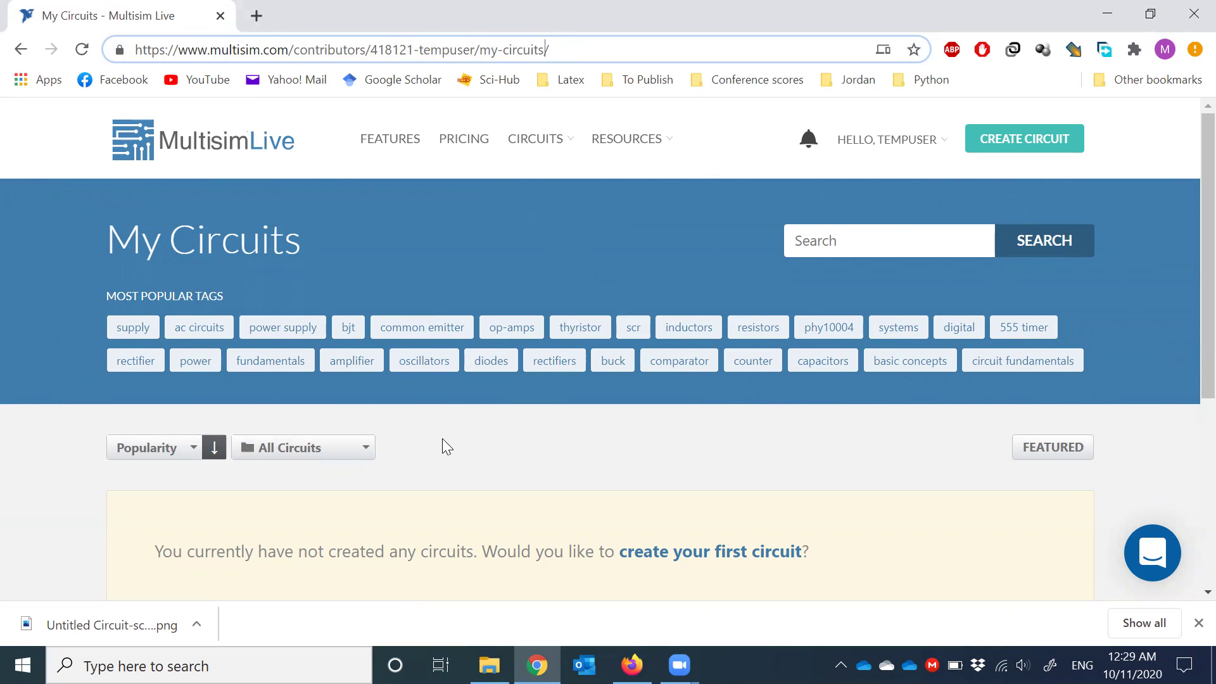
scroll(444, 440, "down", 3)
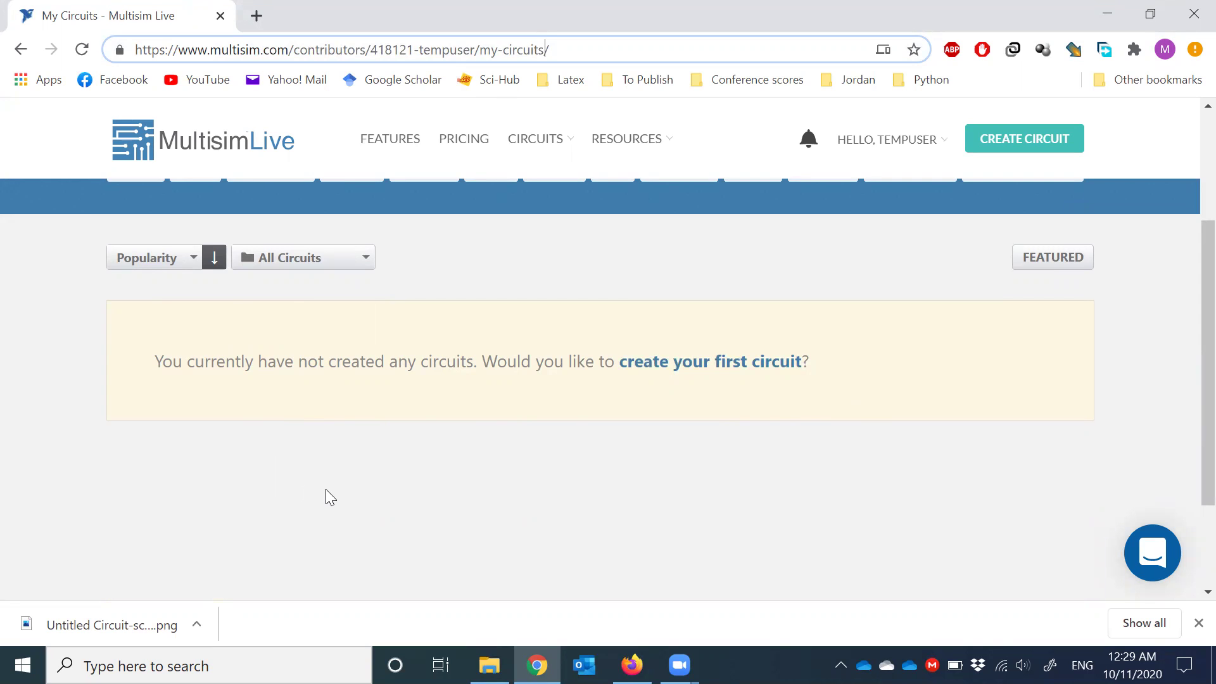
scroll(920, 335, "up", 3)
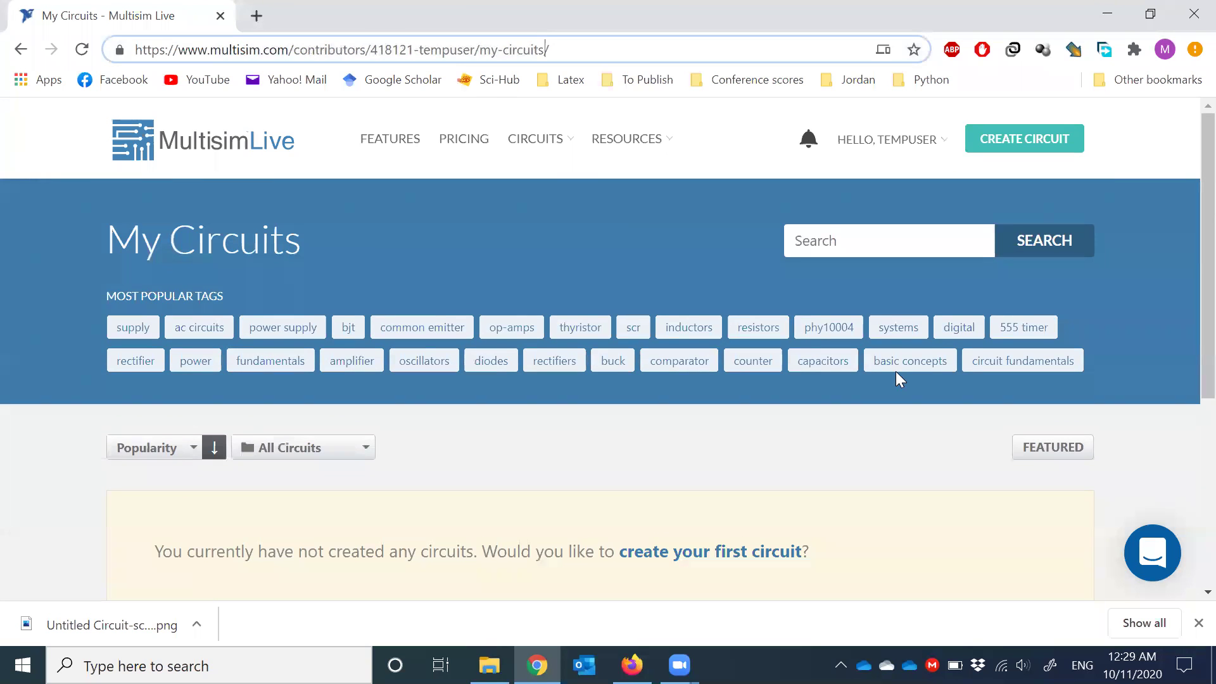
left_click(912, 140)
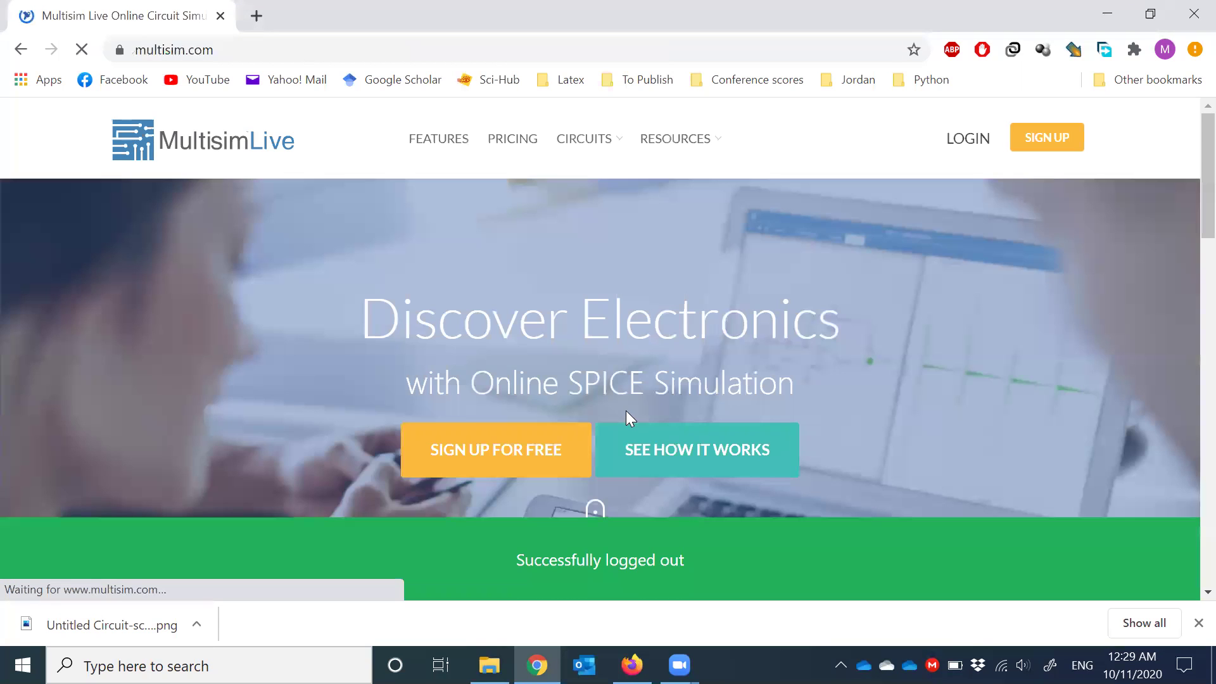
- Log in with a different saved autofill account, reaching its profile listing 14 circuits
left_click(965, 140)
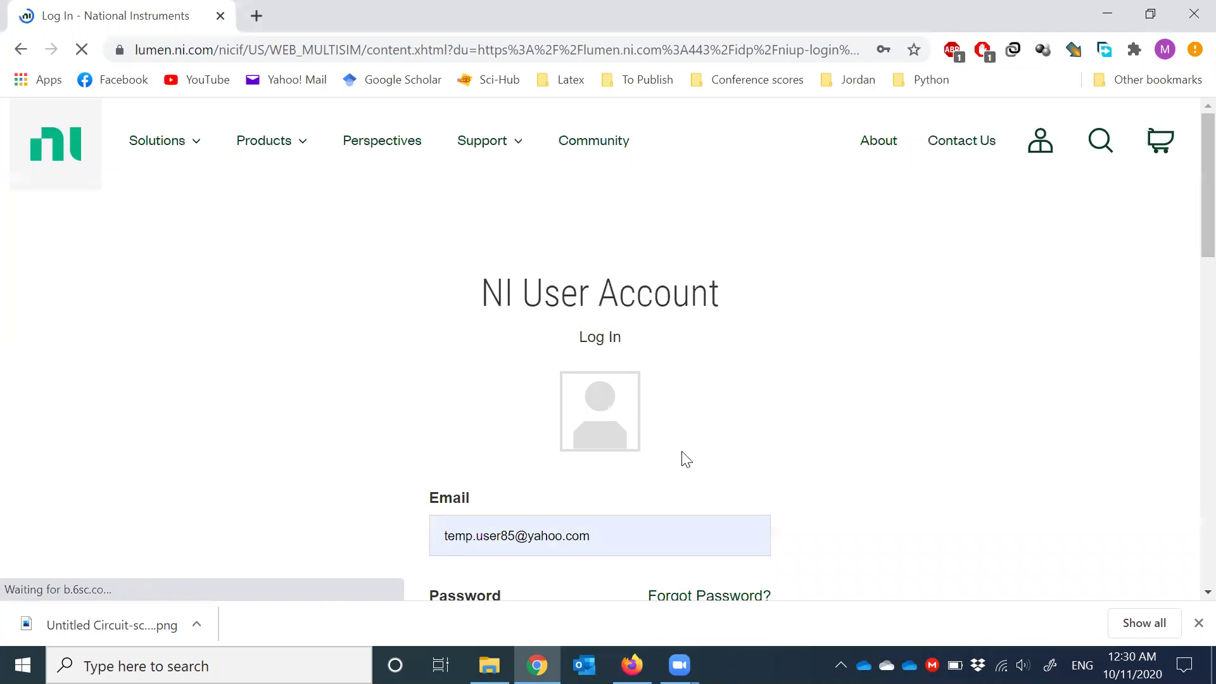
scroll(686, 460, "down", 3)
left_click(617, 347)
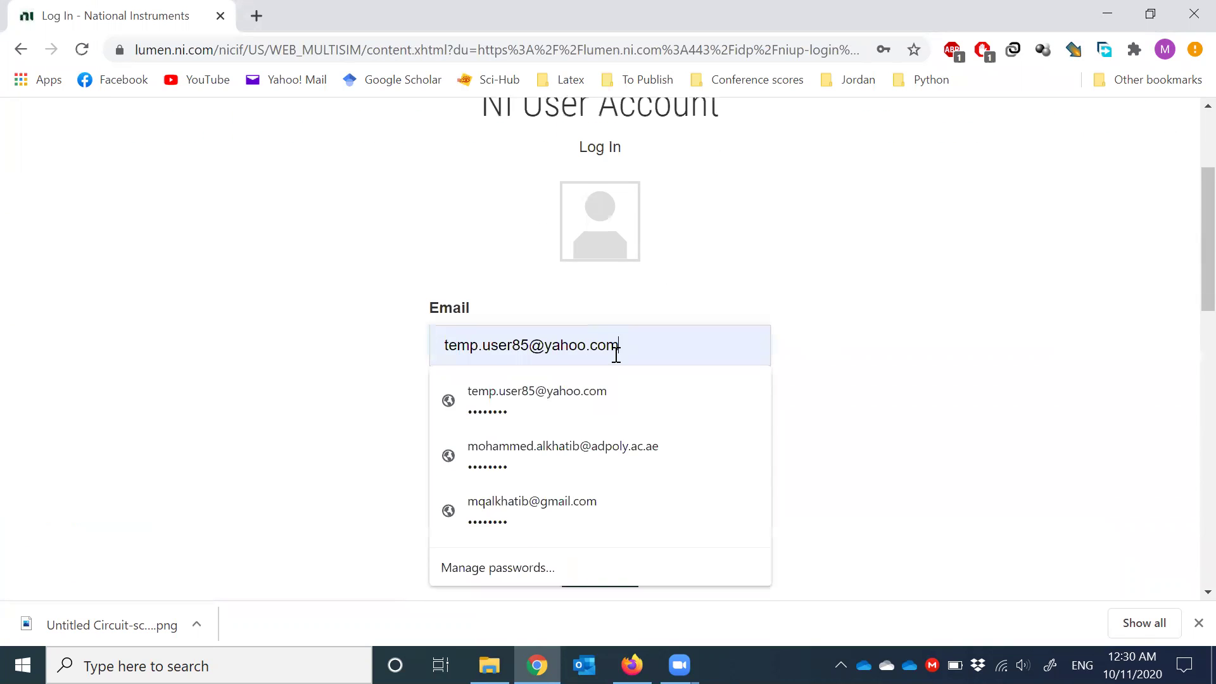
left_click(626, 437)
left_click(602, 573)
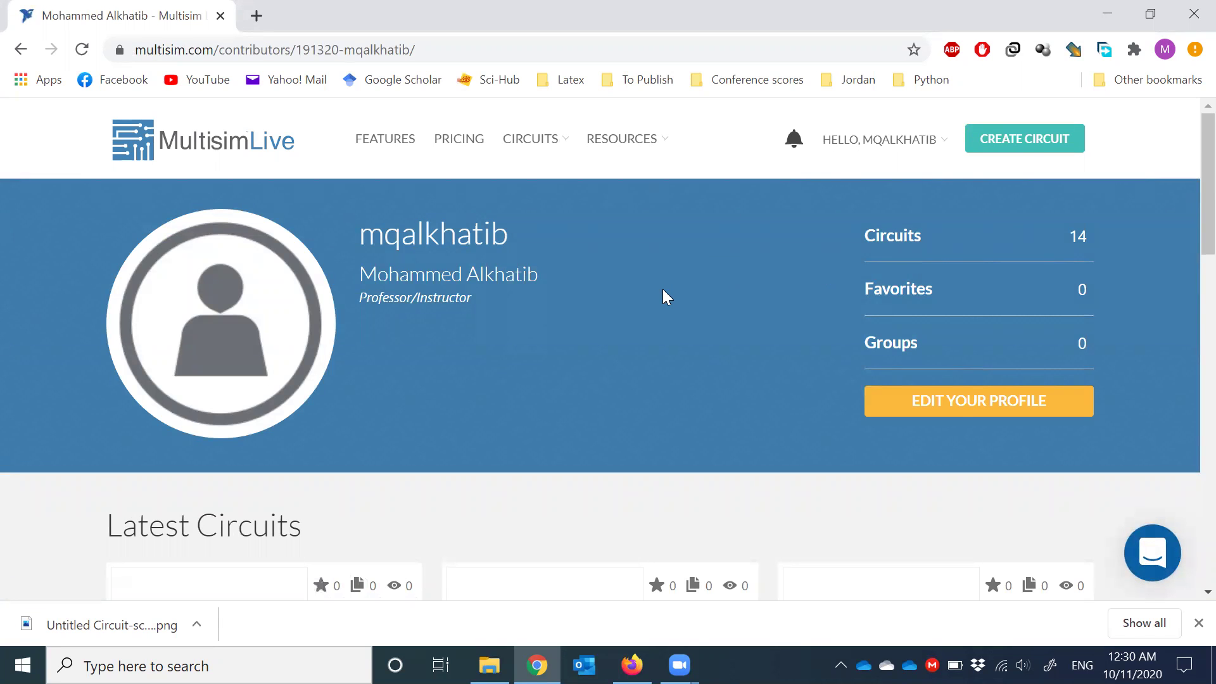
- Show all circuits under Latest Circuits and select the 'Lab#10 -Full Wave Rectifier (1)' card
scroll(664, 293, "down", 3)
scroll(663, 289, "down", 1)
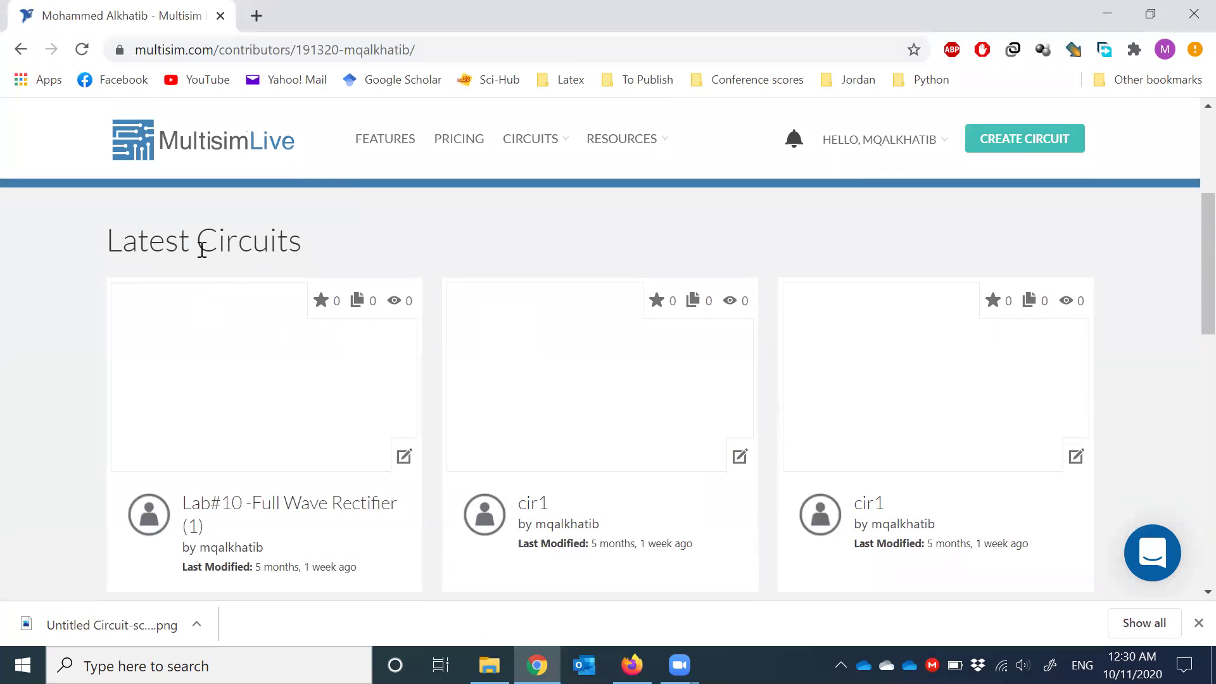
scroll(190, 298, "down", 5)
left_click(595, 301)
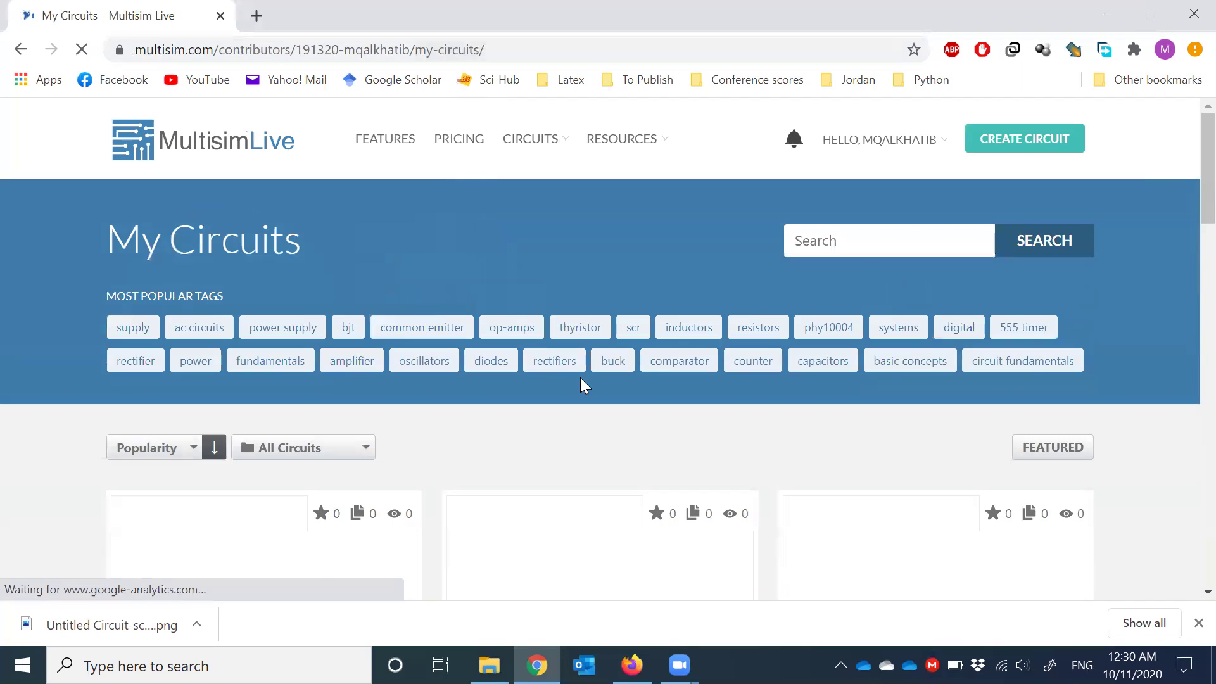
scroll(117, 377, "down", 4)
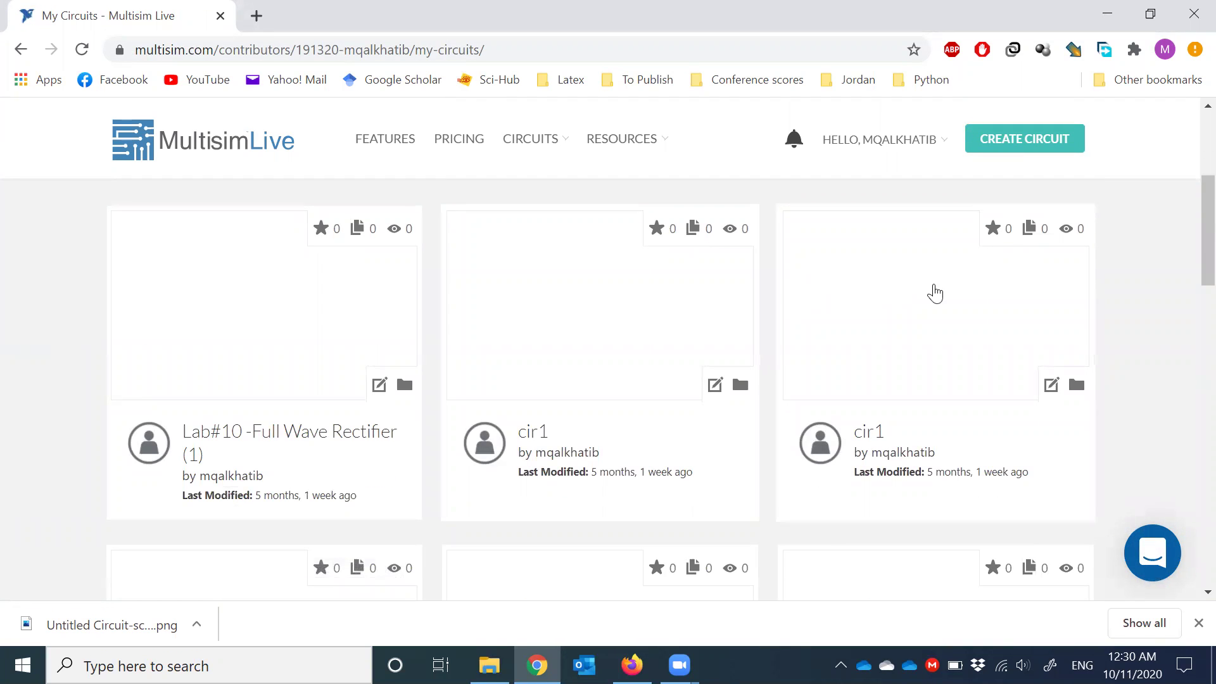
scroll(946, 368, "up", 1)
scroll(946, 368, "up", 5)
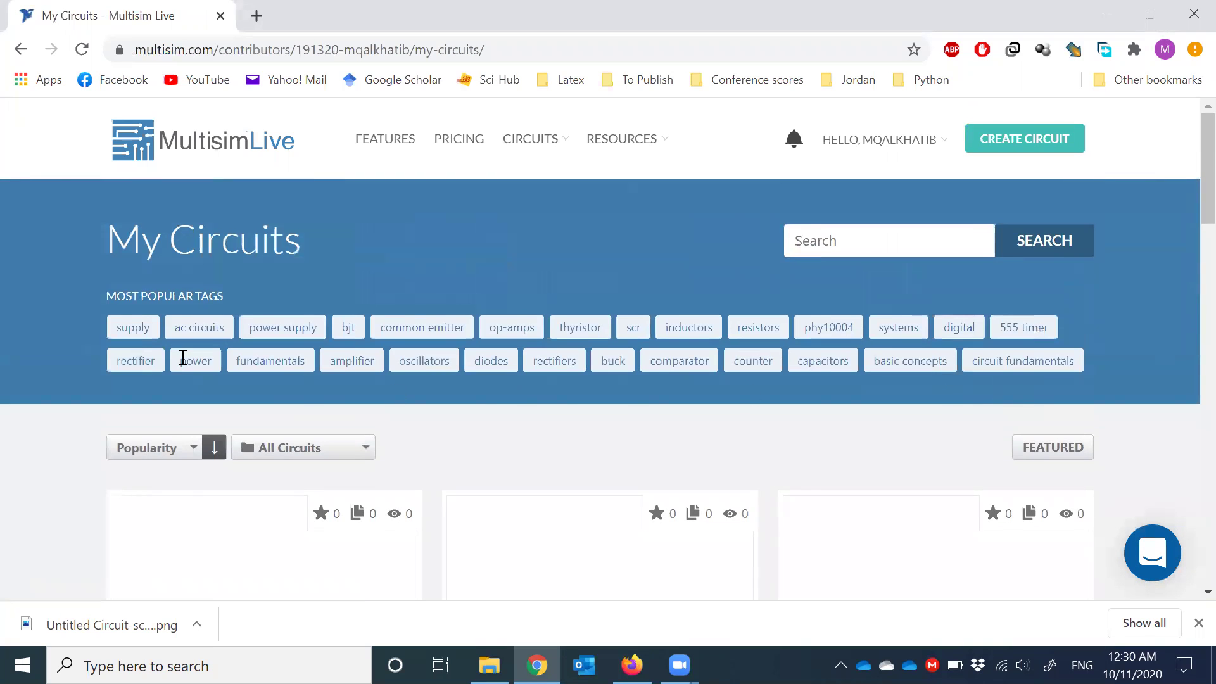
scroll(36, 354, "down", 5)
scroll(35, 353, "down", 10)
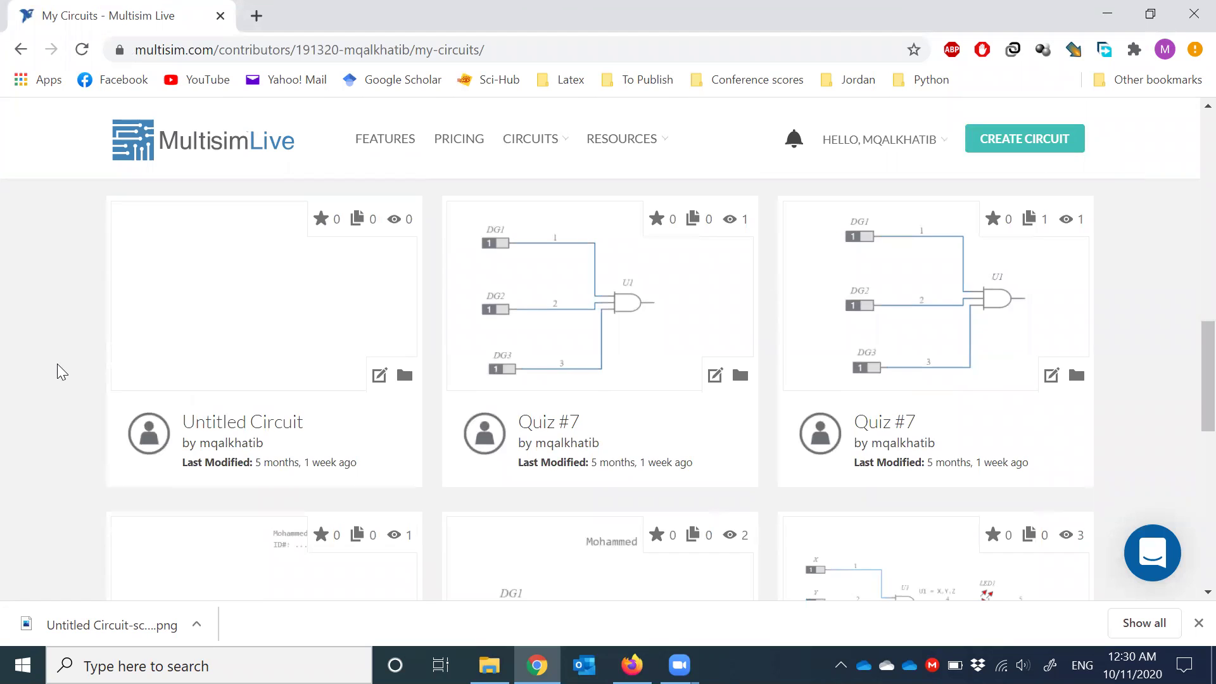
scroll(57, 365, "up", 10)
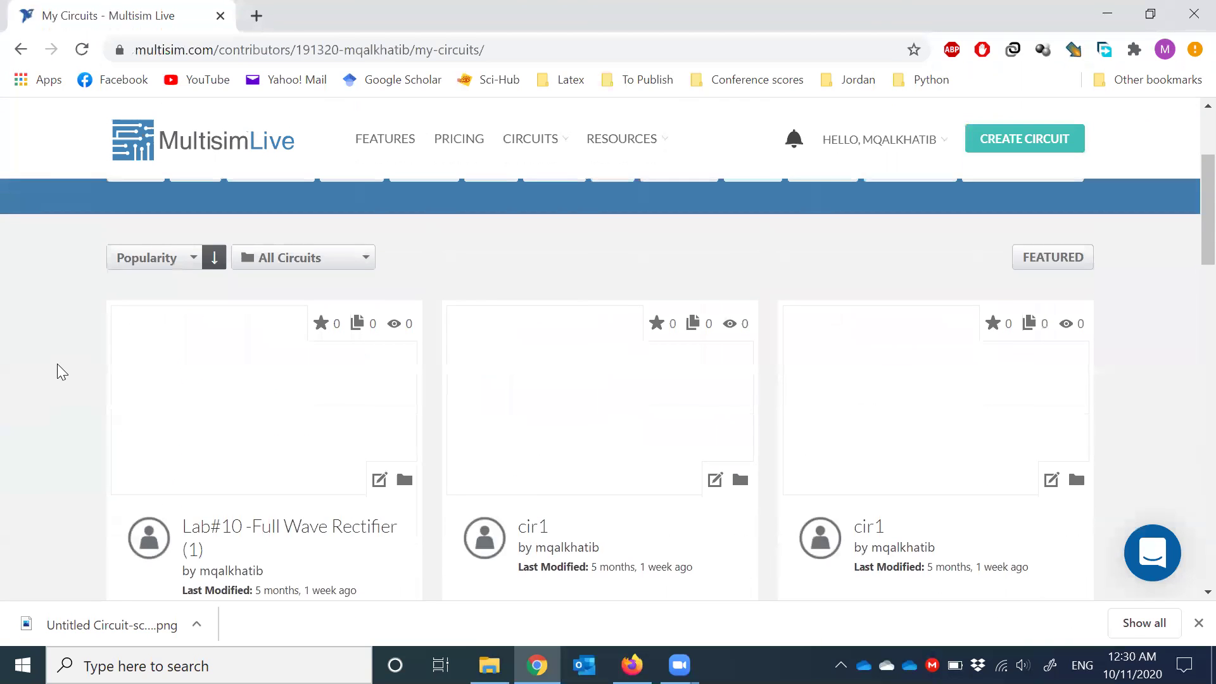
scroll(272, 348, "down", 1)
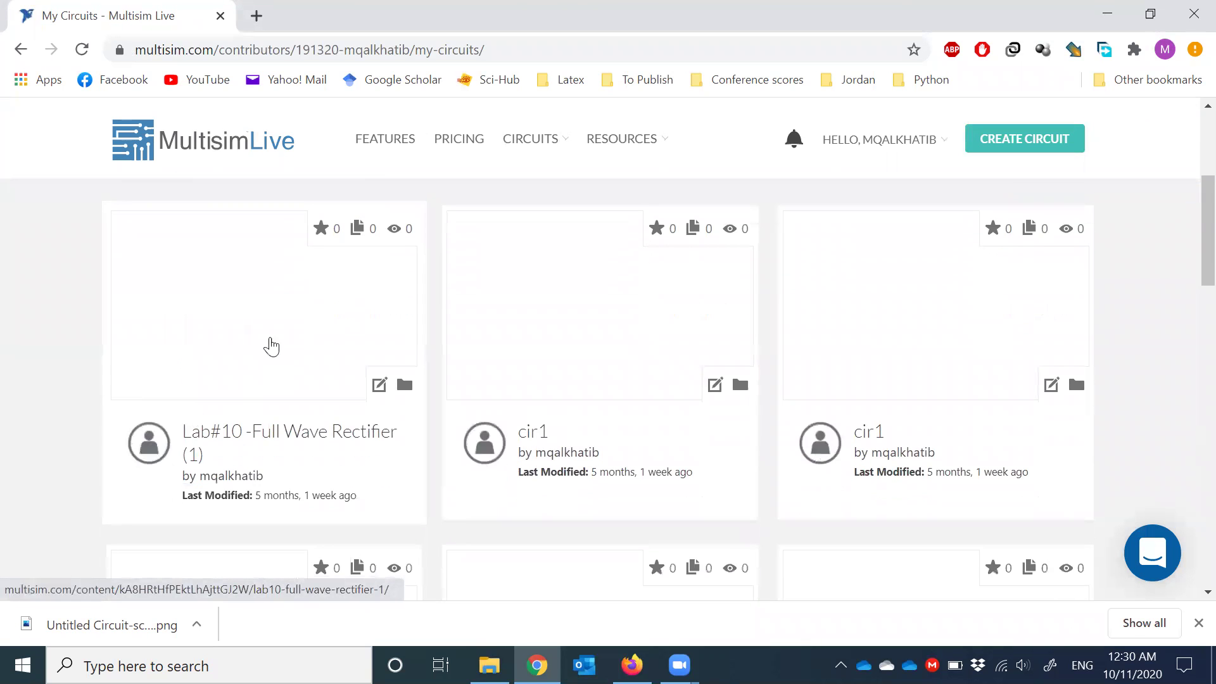
left_click(243, 341)
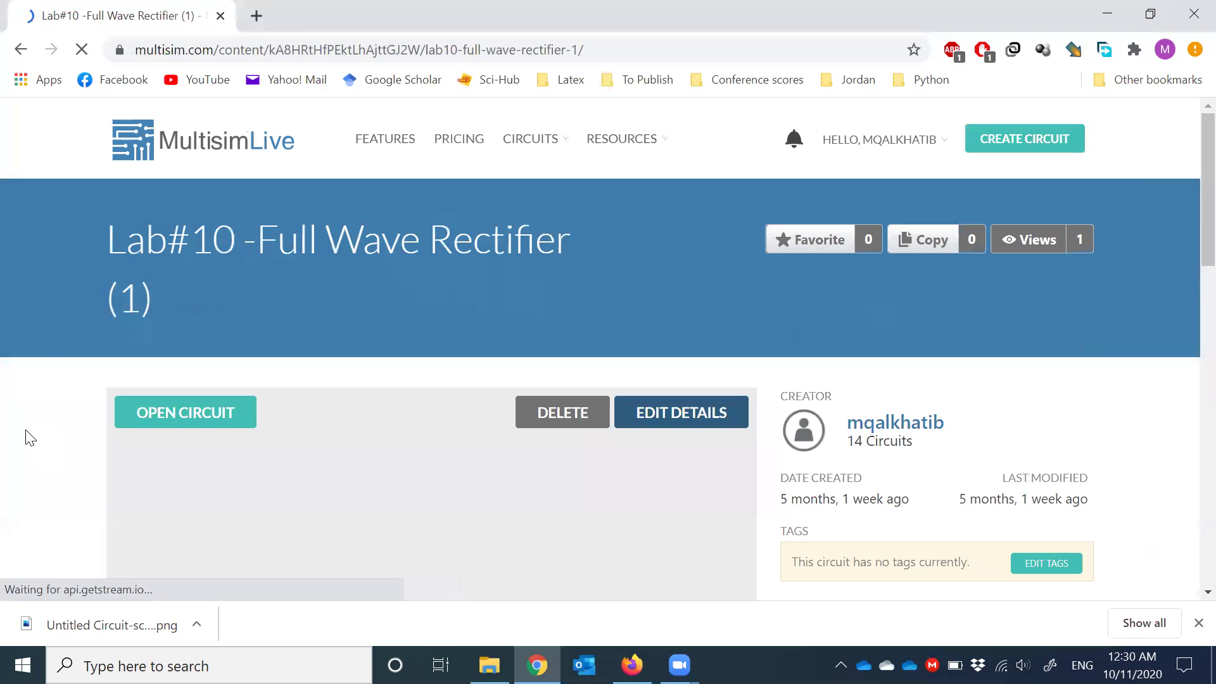
- Open Lab#10 in the editor, which loads an empty Untitled Circuit reporting an error
scroll(25, 378, "down", 1)
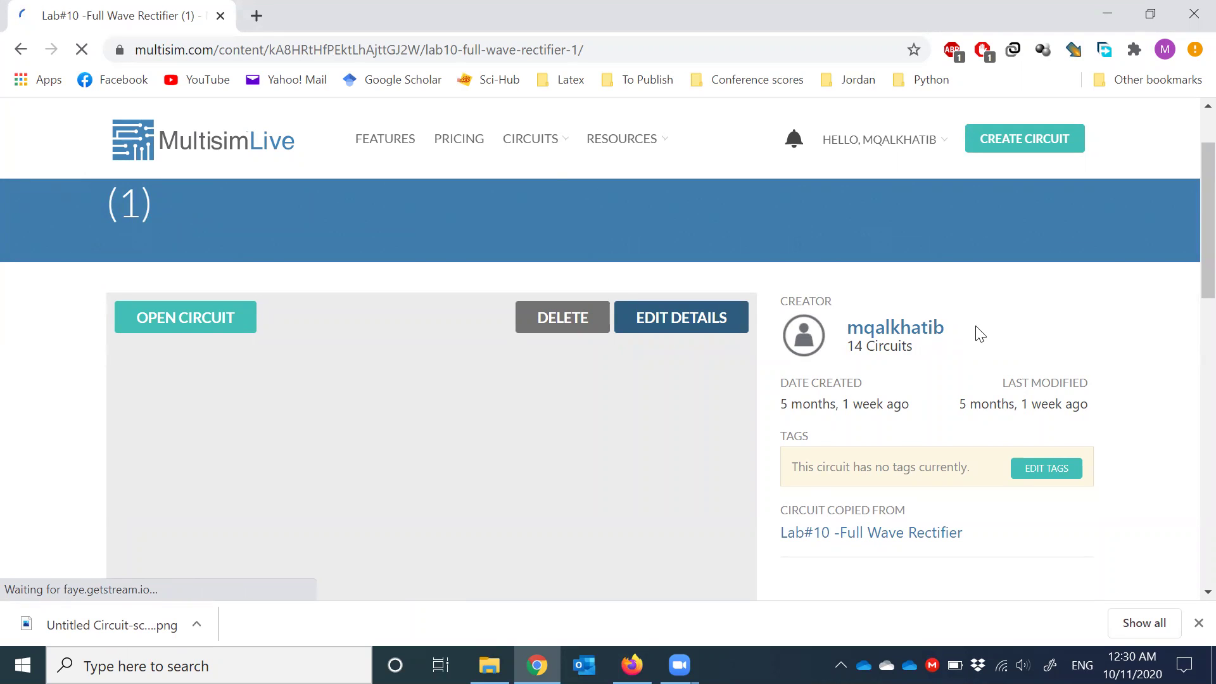
left_click(222, 324)
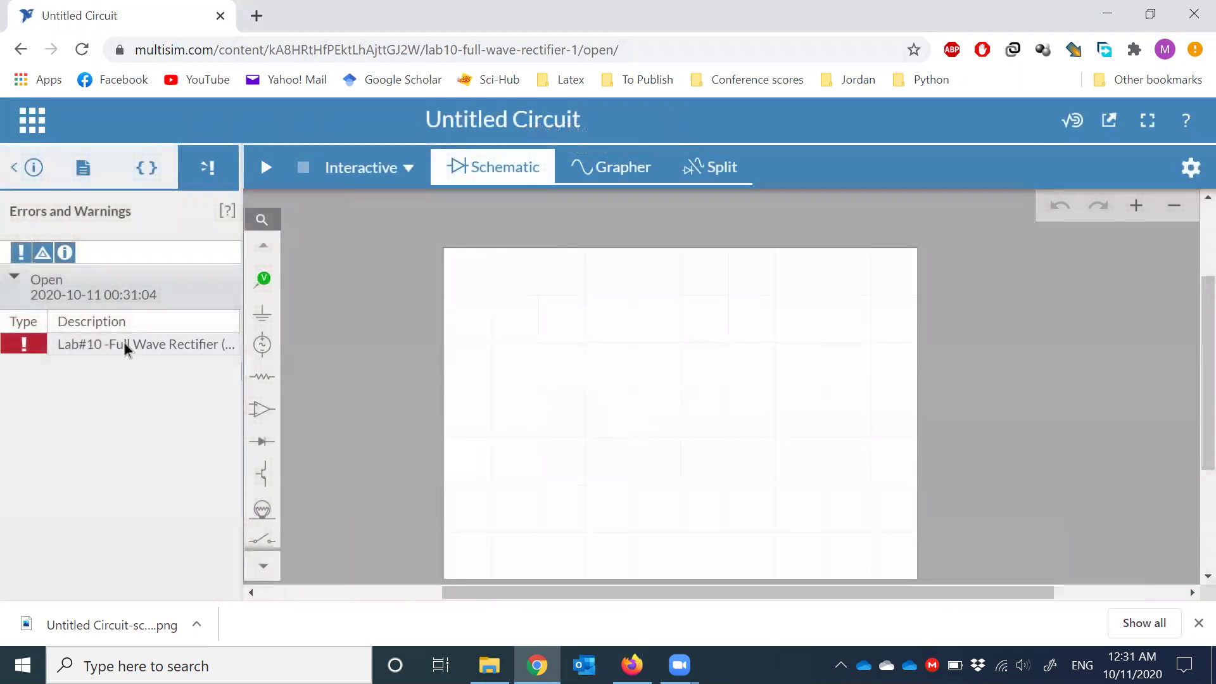
left_click(126, 347)
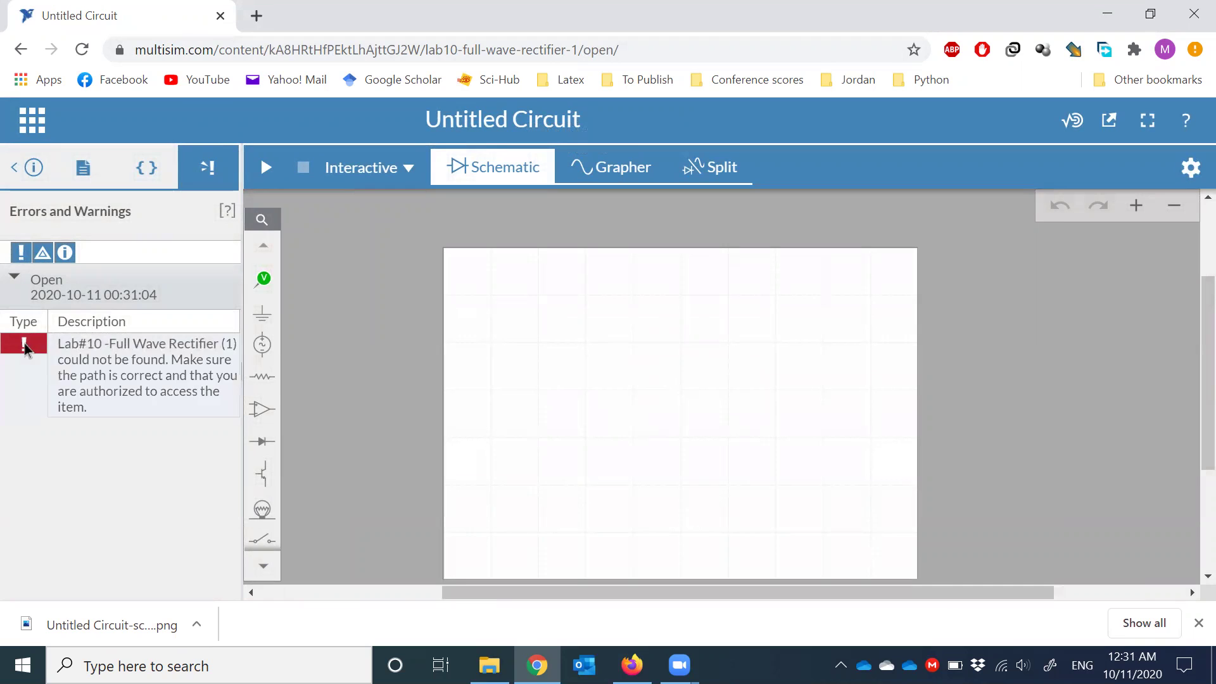